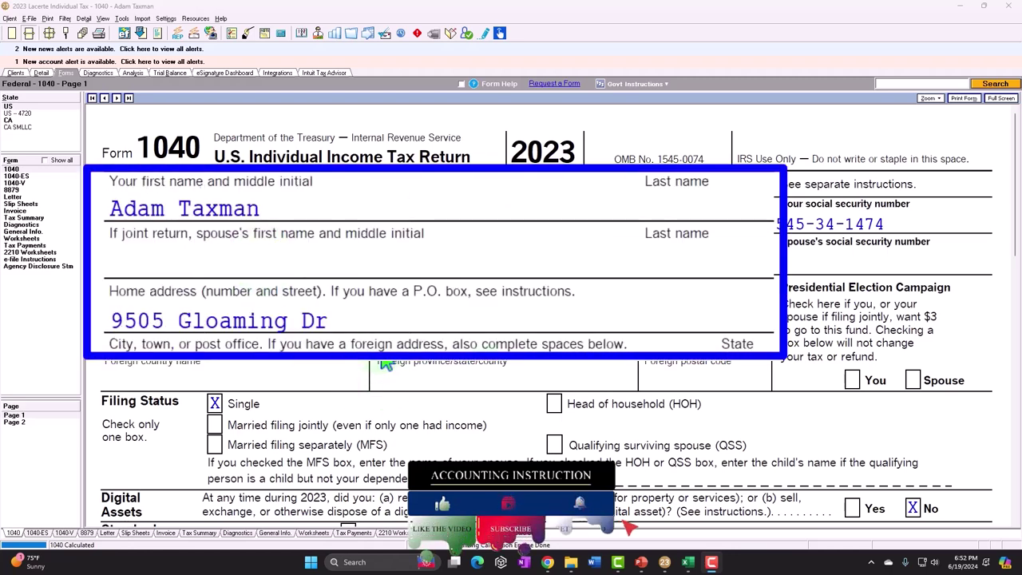
- Review page 1 of Form 1040 from filing status through wages, total income, deduction and taxable income
scroll(383, 363, down, 5)
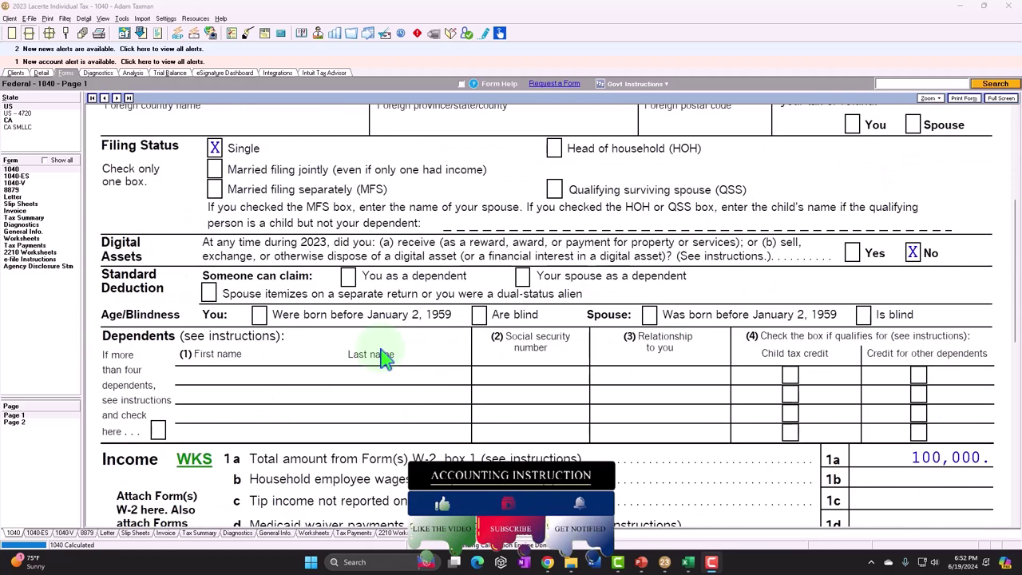
scroll(394, 377, down, 6)
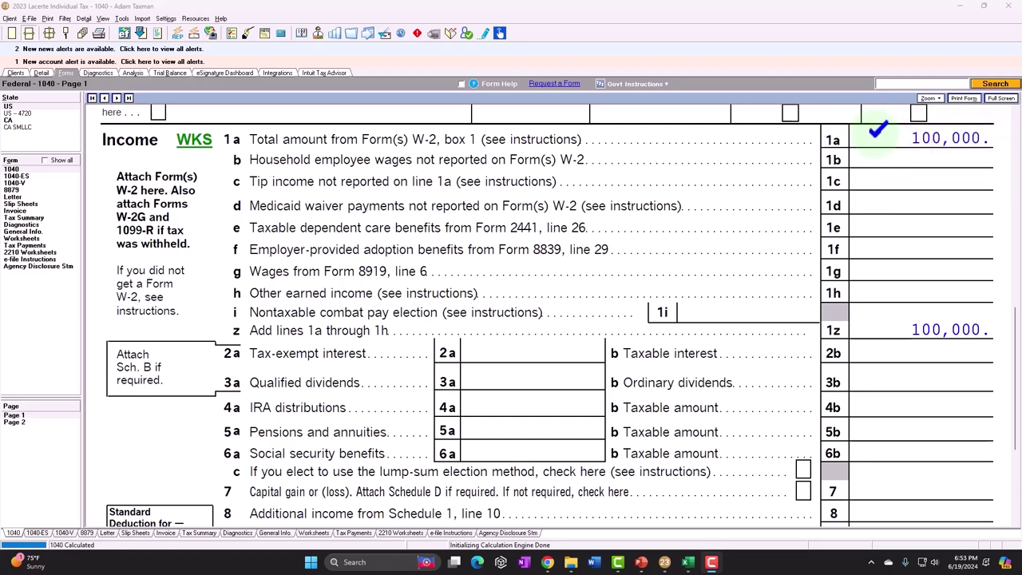
scroll(818, 323, down, 3)
scroll(818, 323, down, 2)
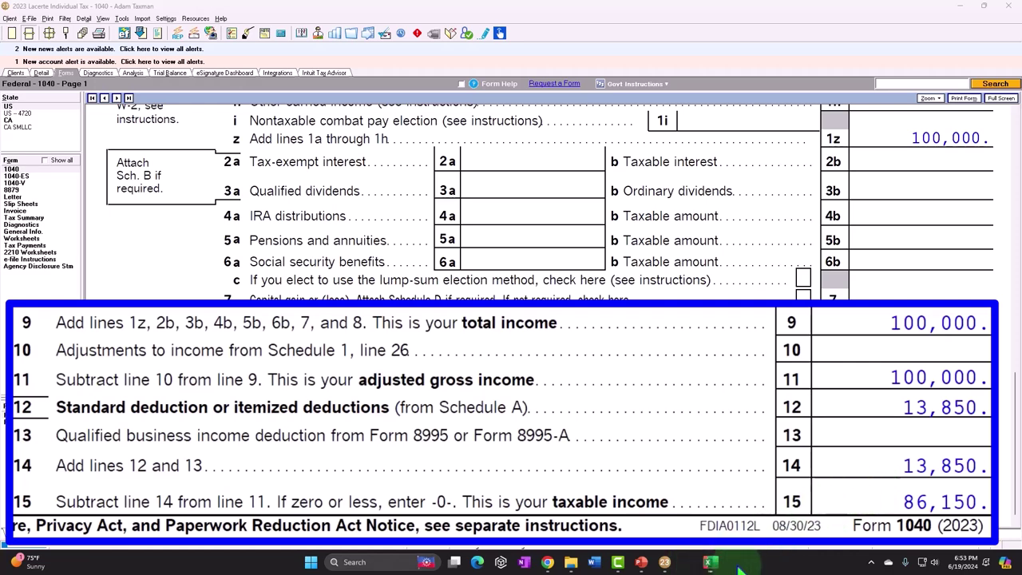
- Switch to the Excel tax formula worksheet and check its income, standard deduction and taxable income cells
click(711, 562)
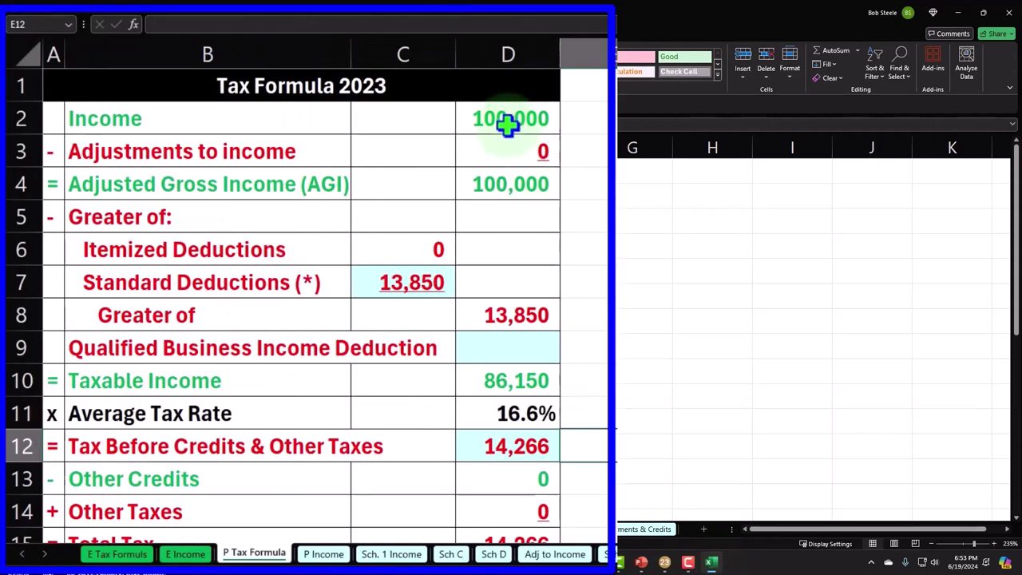
click(389, 199)
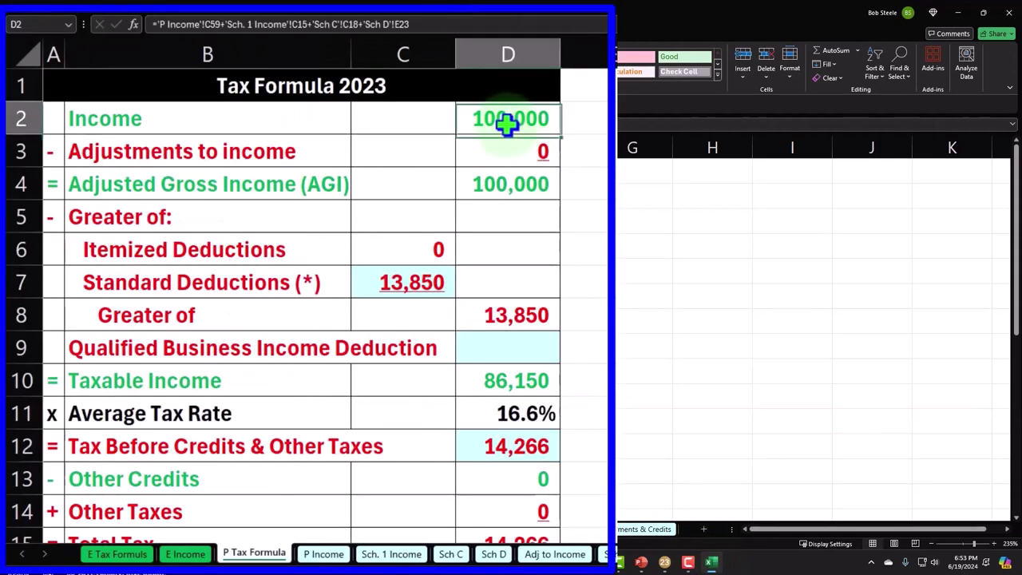
click(392, 275)
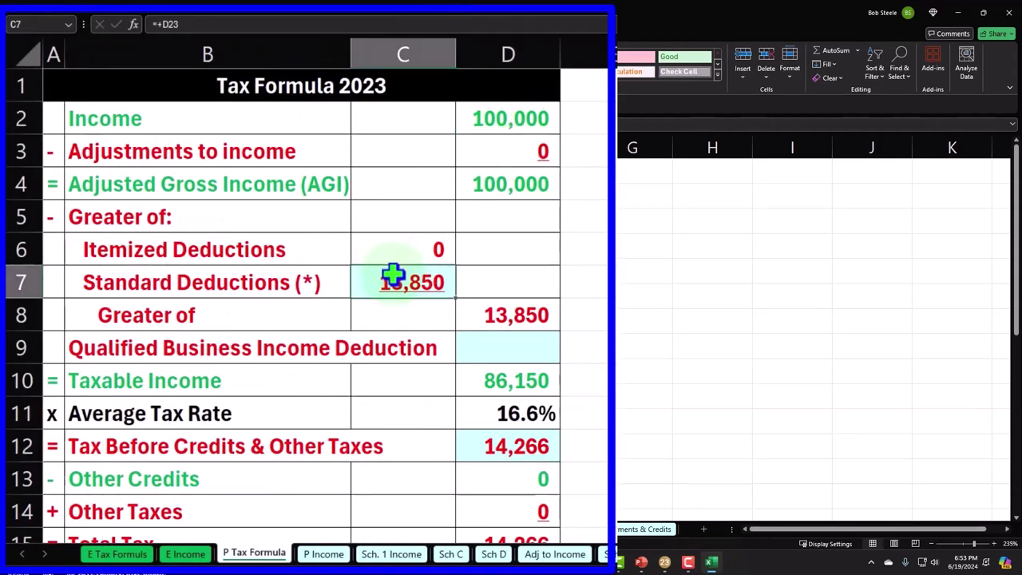
click(498, 383)
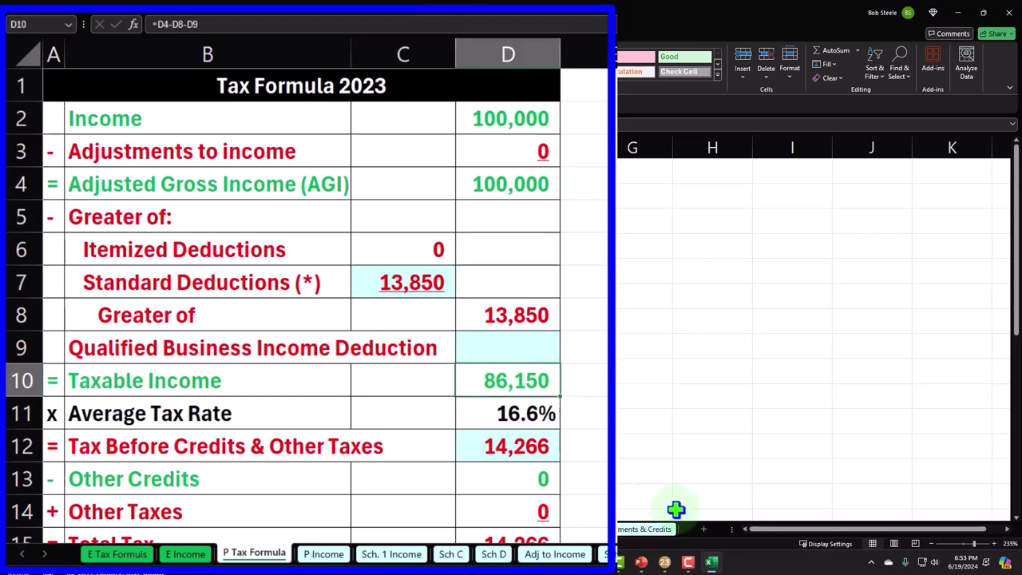
click(583, 446)
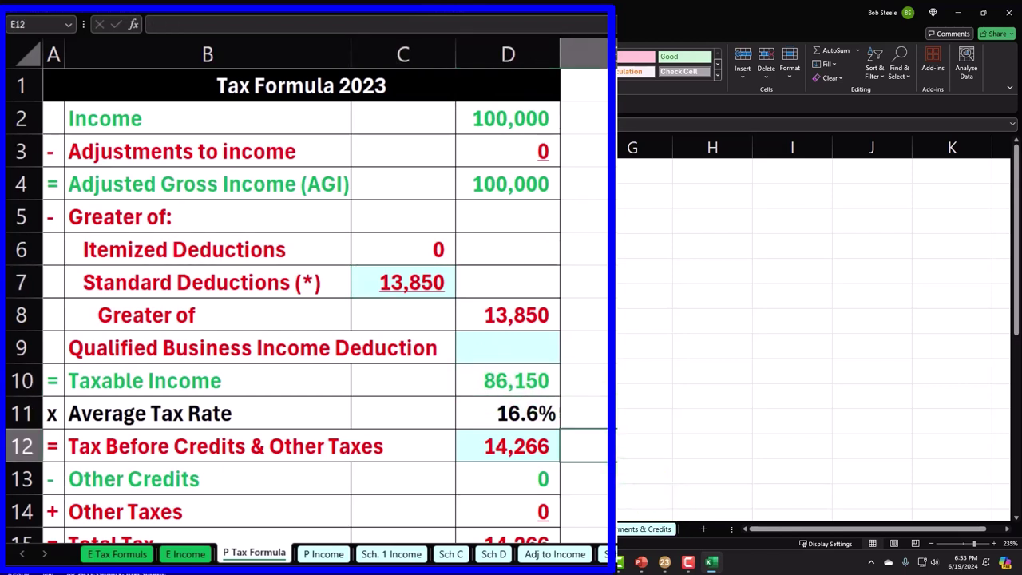
- Return to Lacerte, view page 2 of Form 1040, and go back to the Income section on page 1
click(713, 563)
click(16, 476)
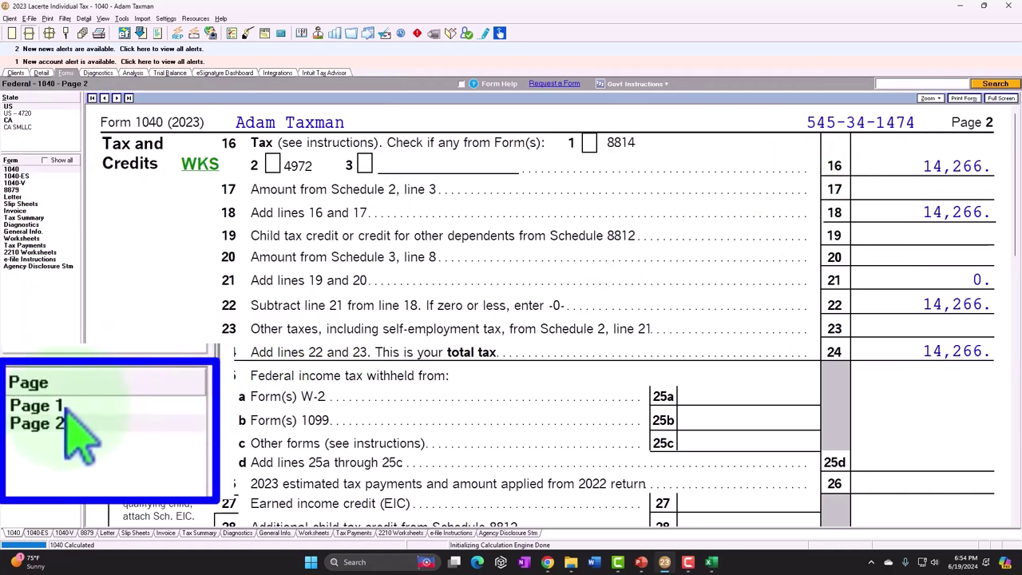
click(20, 416)
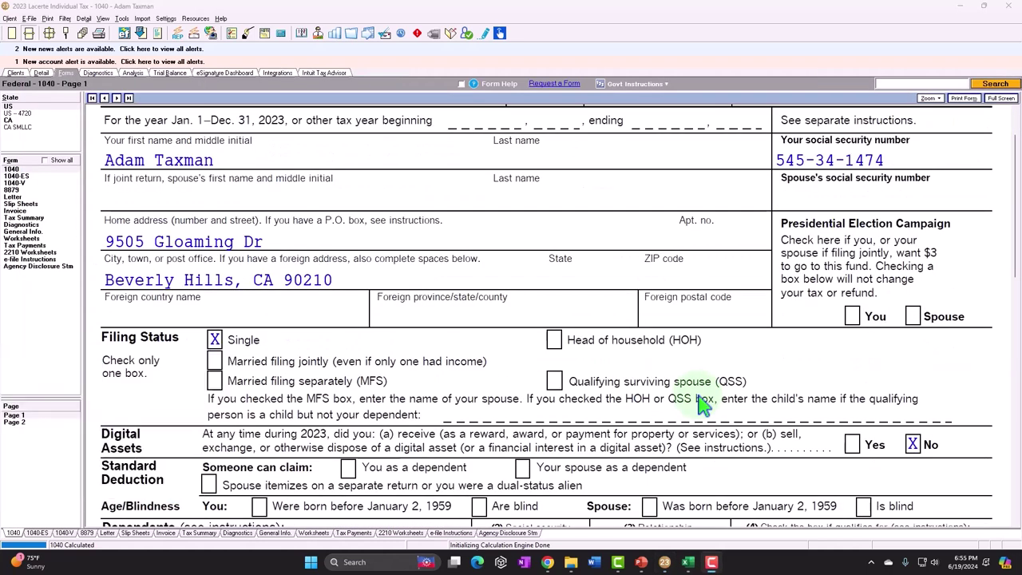
scroll(559, 367, down, 3)
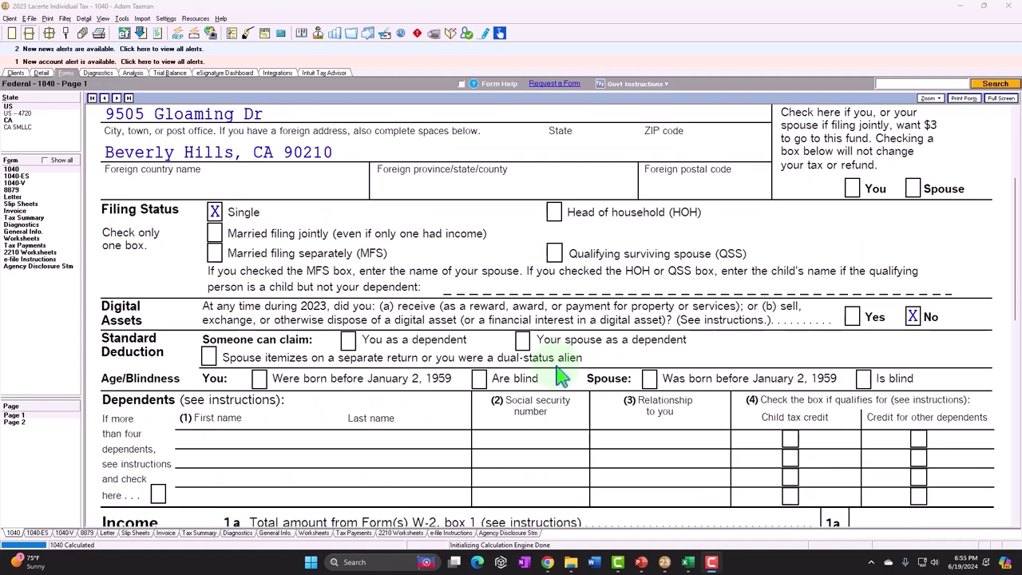
scroll(558, 361, down, 2)
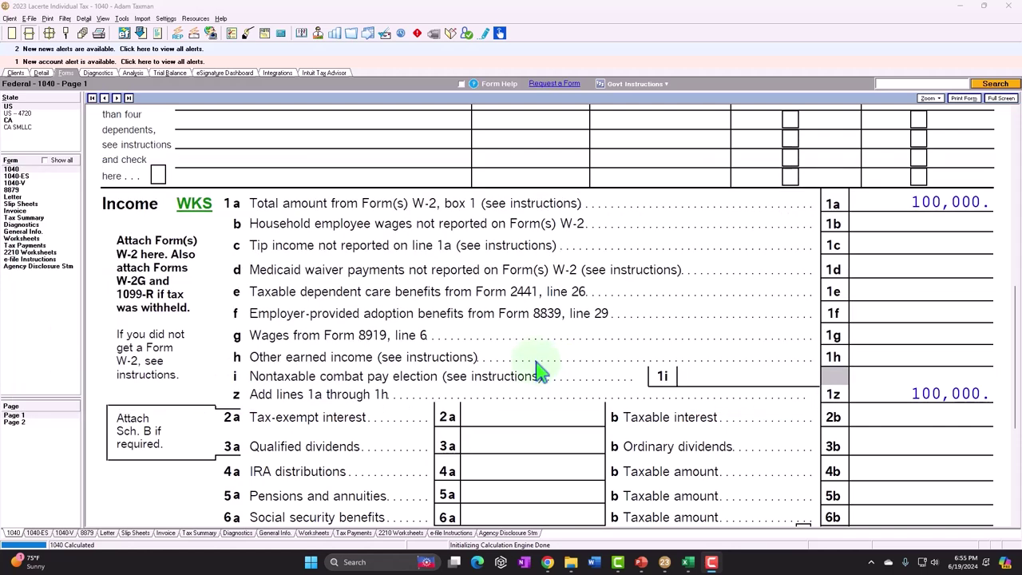
- Open the W-2 wages input detail and inspect the Social Security wages and Social Security withholding entries
click(41, 72)
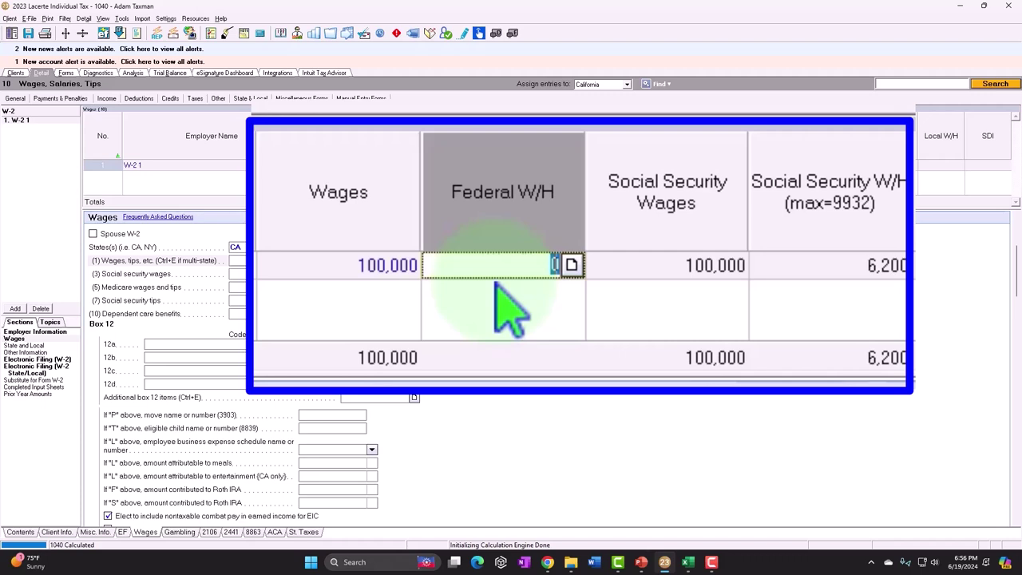
click(848, 268)
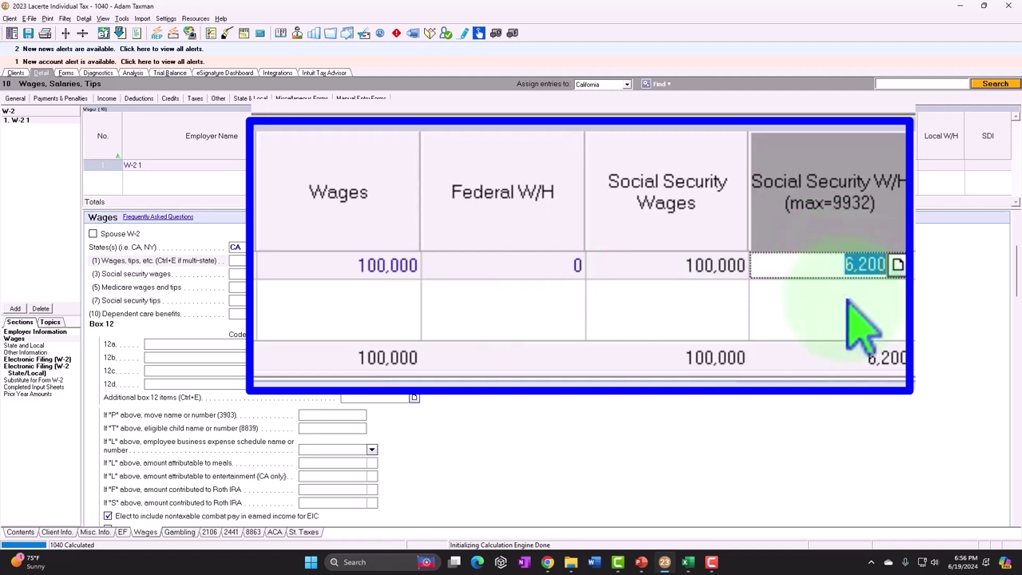
click(693, 271)
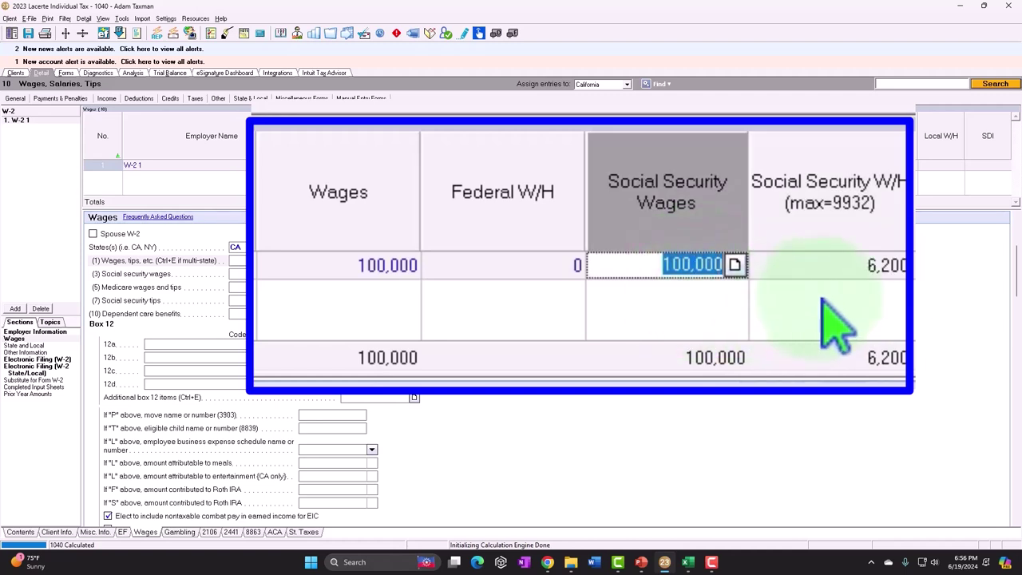
click(847, 269)
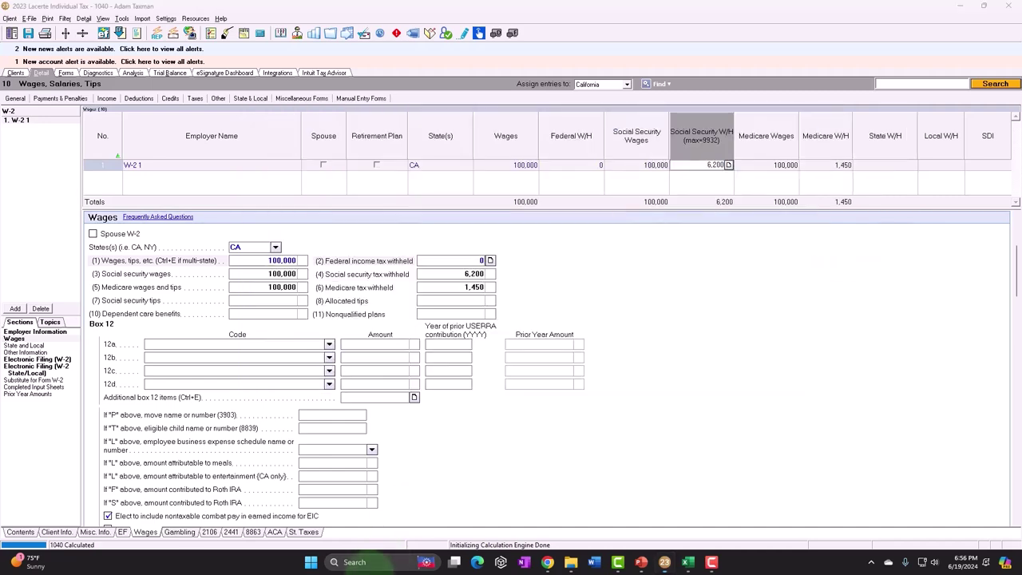
- Open Windows Calculator, keep it on top of other windows, and place it below the W-2 wages table
click(366, 562)
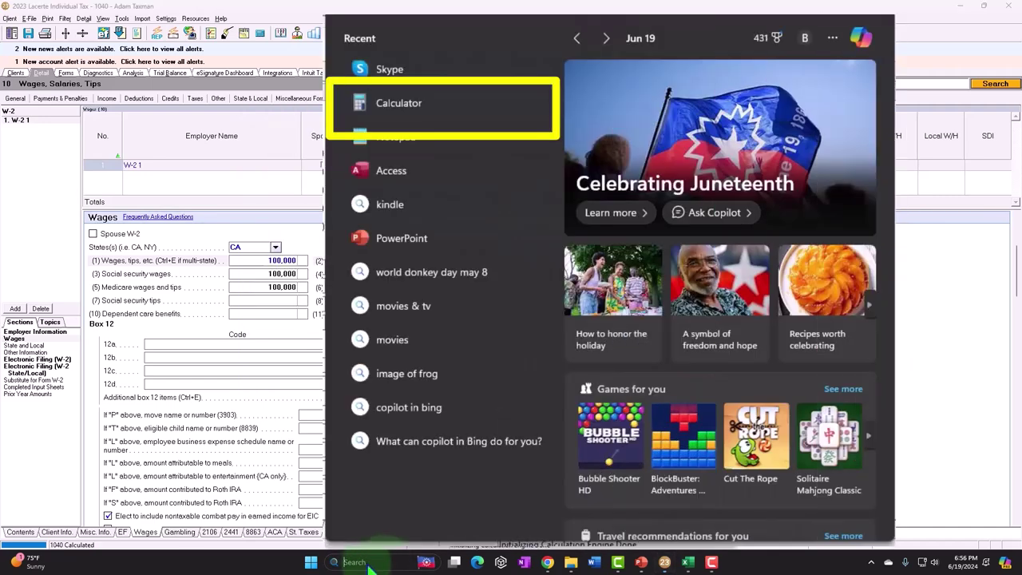
click(397, 105)
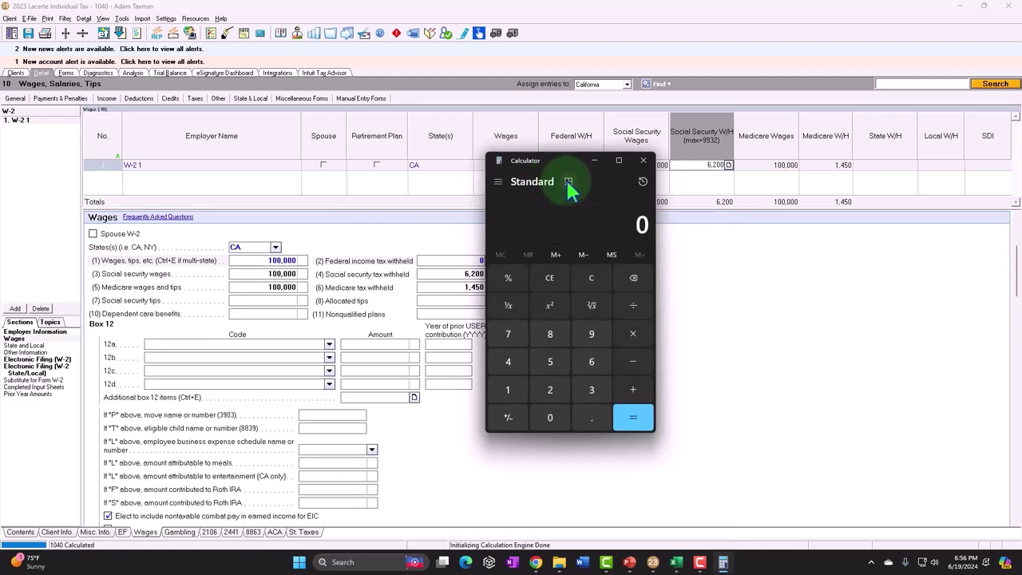
click(572, 184)
drag(863, 36, 791, 210)
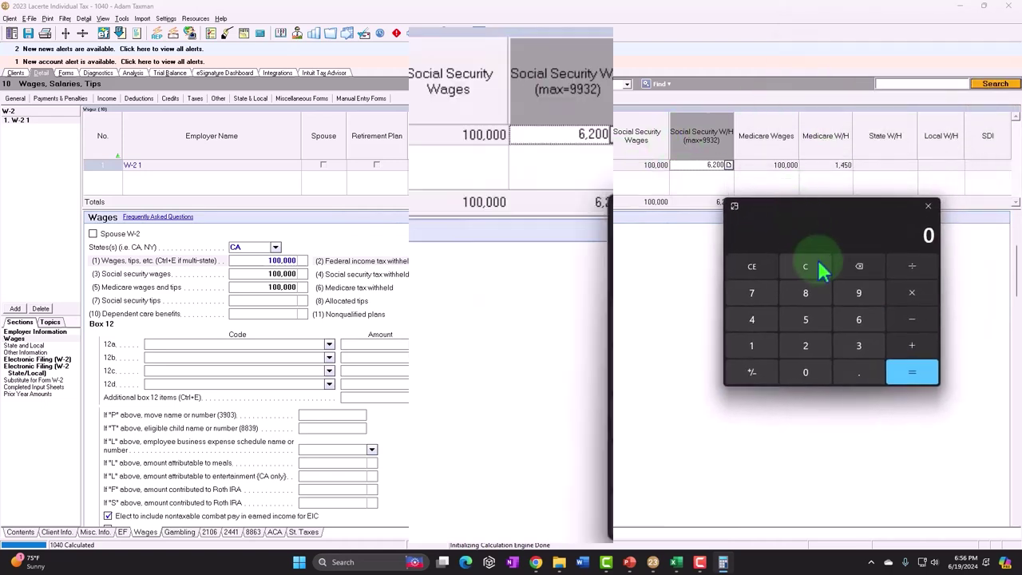
- Multiply 100,000 by .062 to check the Social Security withholding, and clear the calculator
text(100000*.)
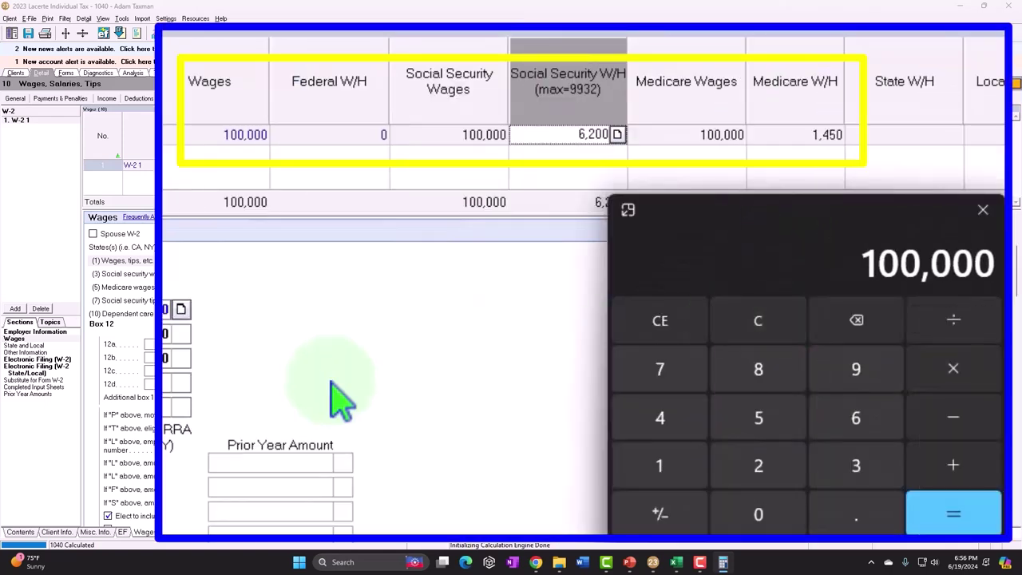
text(062)
key(Return)
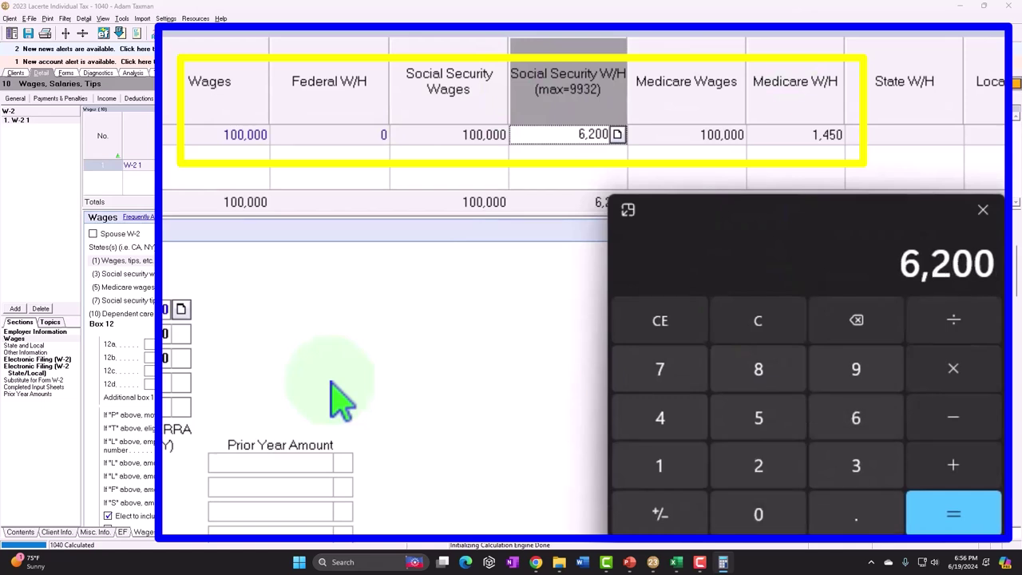
click(789, 324)
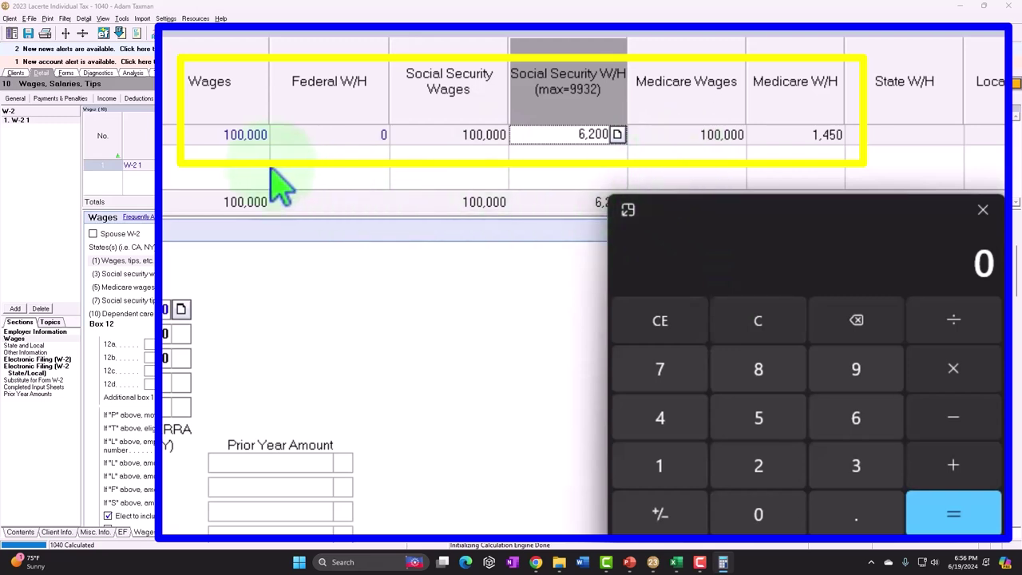
- Select the Medicare wages entry, multiply 100,000 by .0145 to check the Medicare withholding, and put the calculator away
click(679, 136)
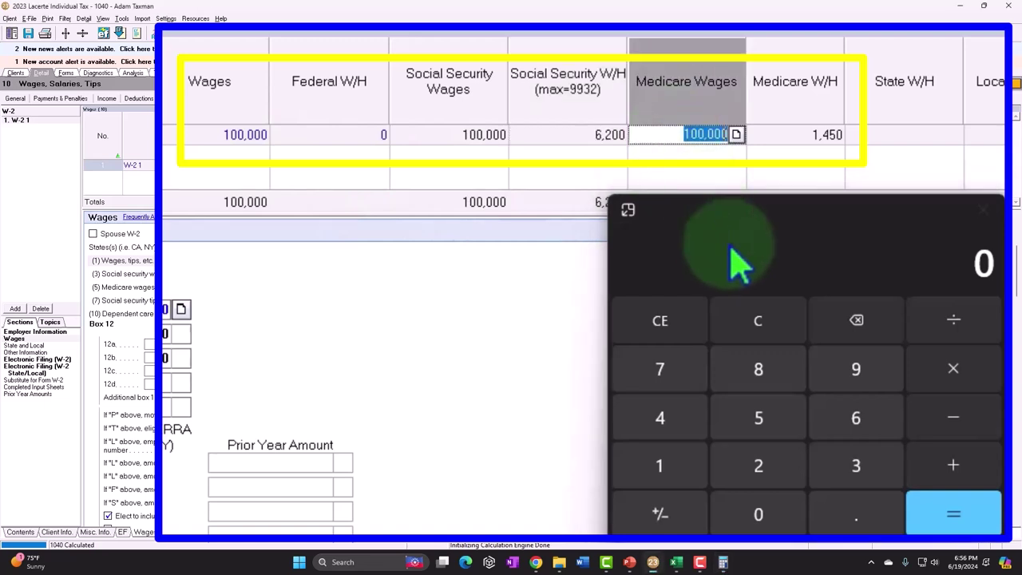
click(760, 321)
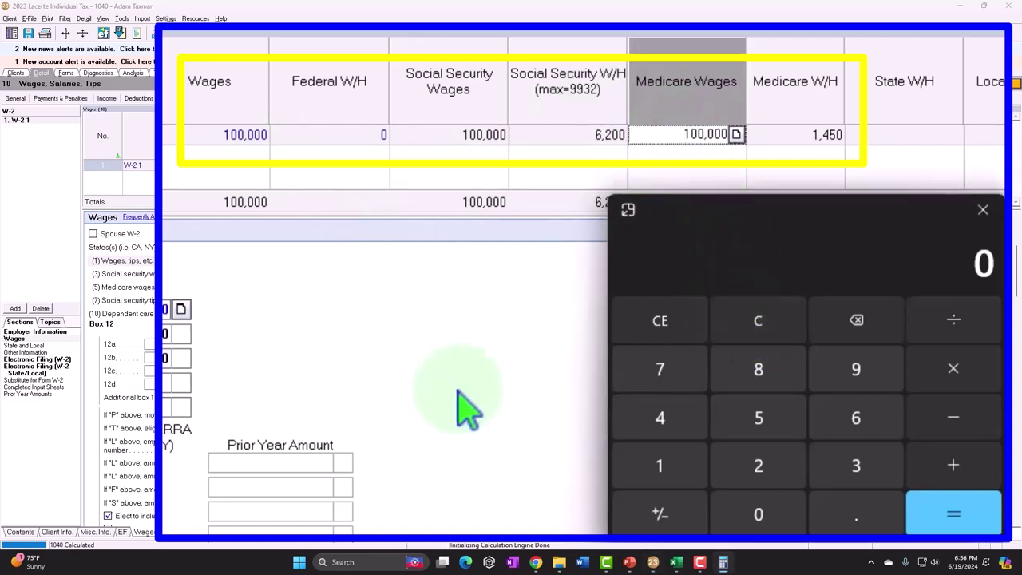
text(100000*.)
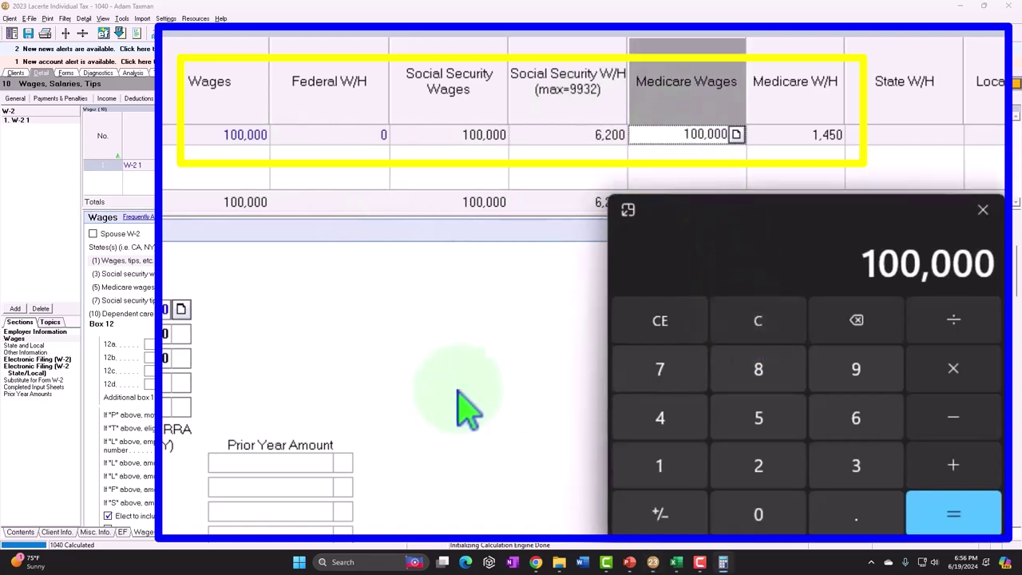
text(0145)
key(Return)
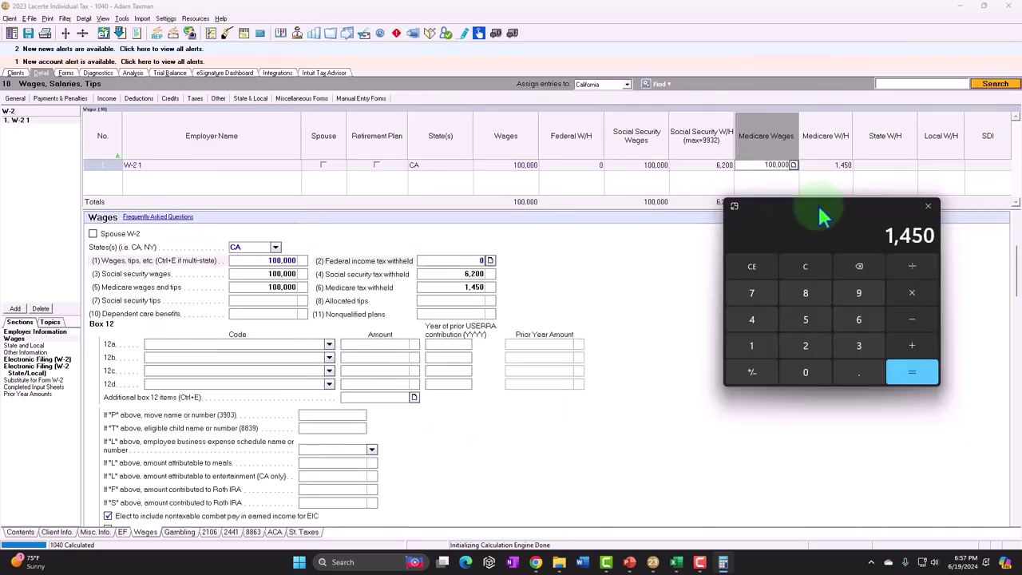
drag(817, 203, 506, 119)
click(506, 119)
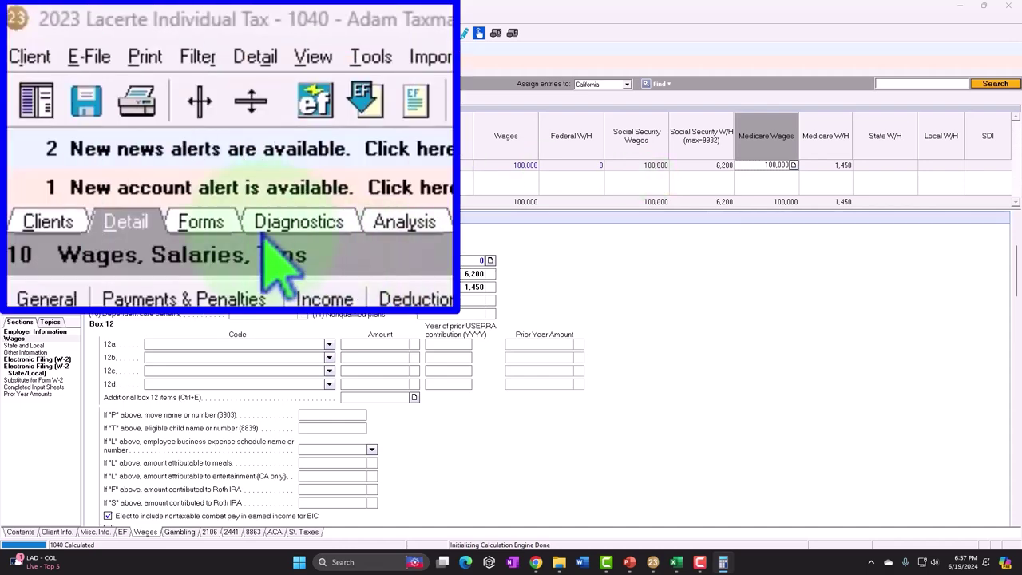
- Return to the Form 1040 view, list all available forms, and open Schedule C
click(70, 73)
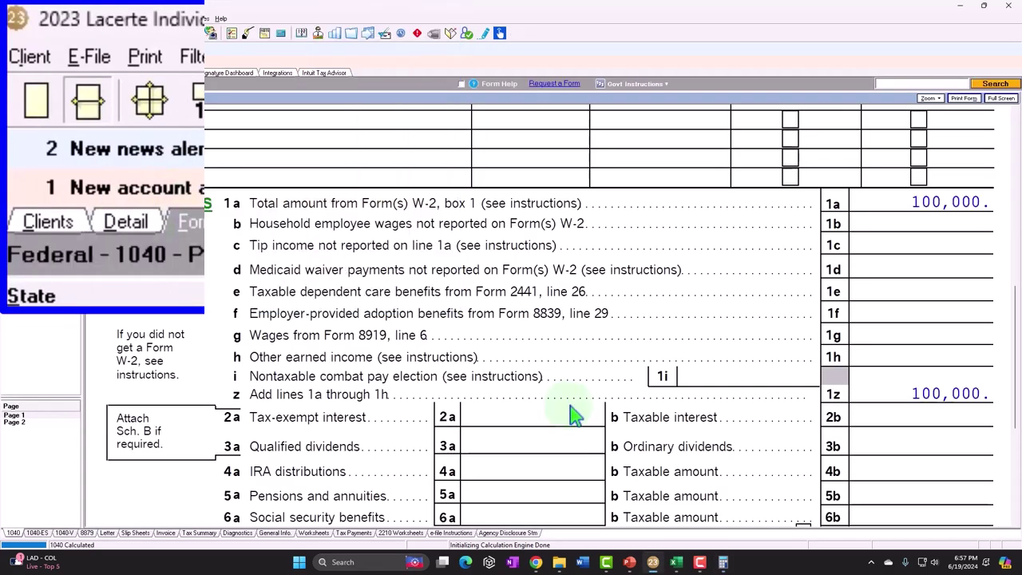
scroll(573, 414, down, 3)
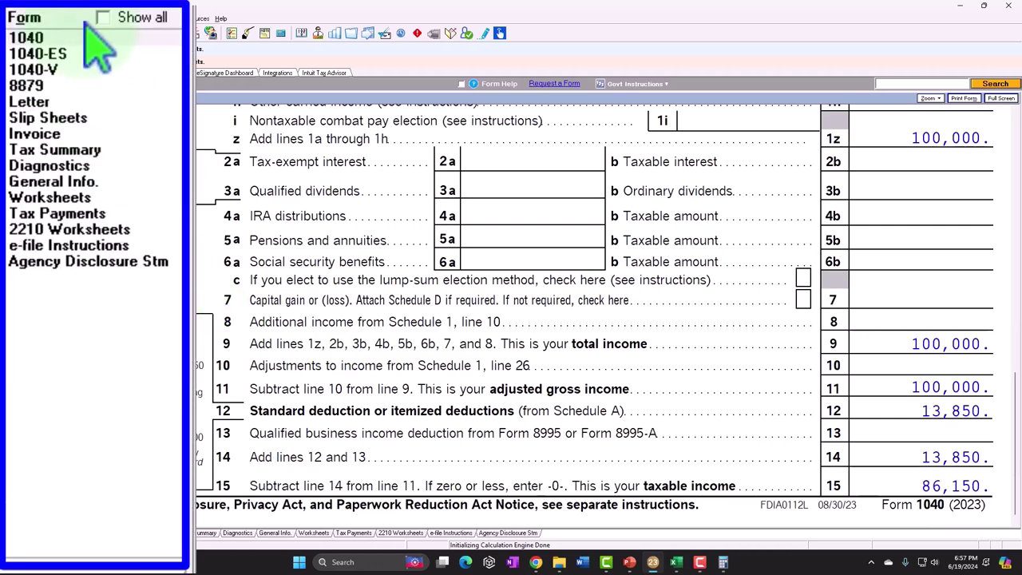
click(103, 17)
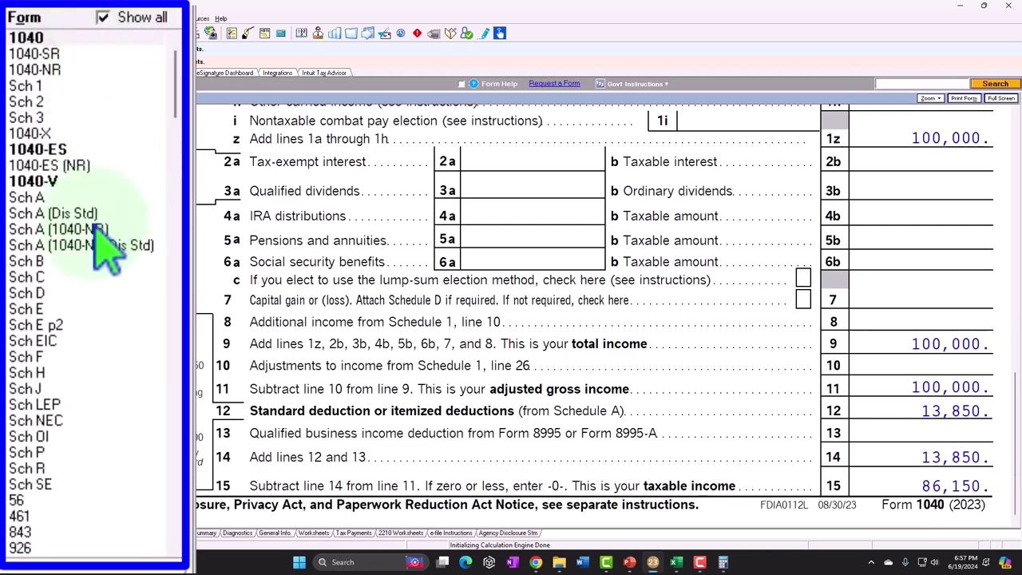
click(61, 279)
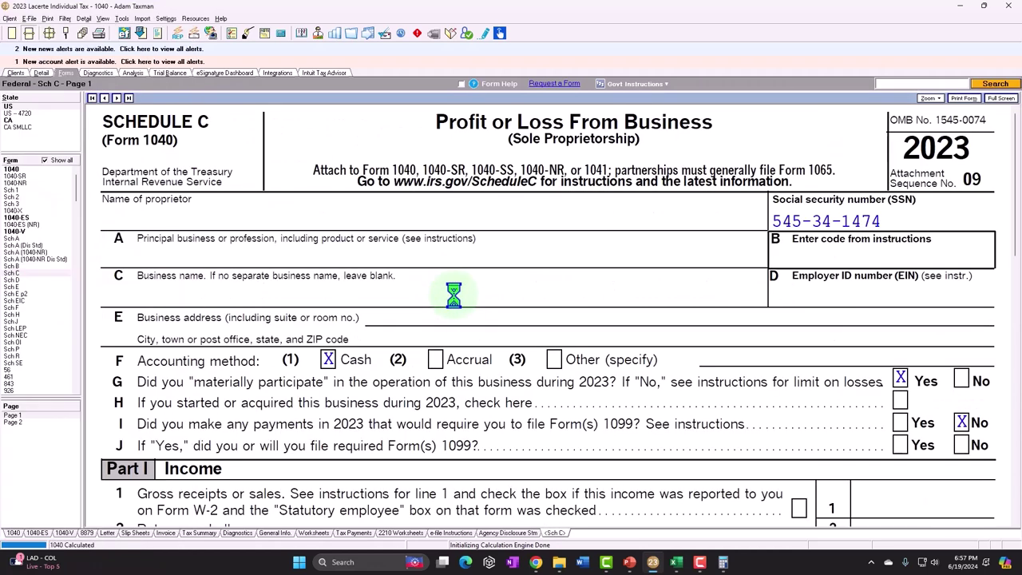
- Examine Schedule C page 1, covering the Part I income lines and the Part II business expense lines
scroll(453, 296, down, 6)
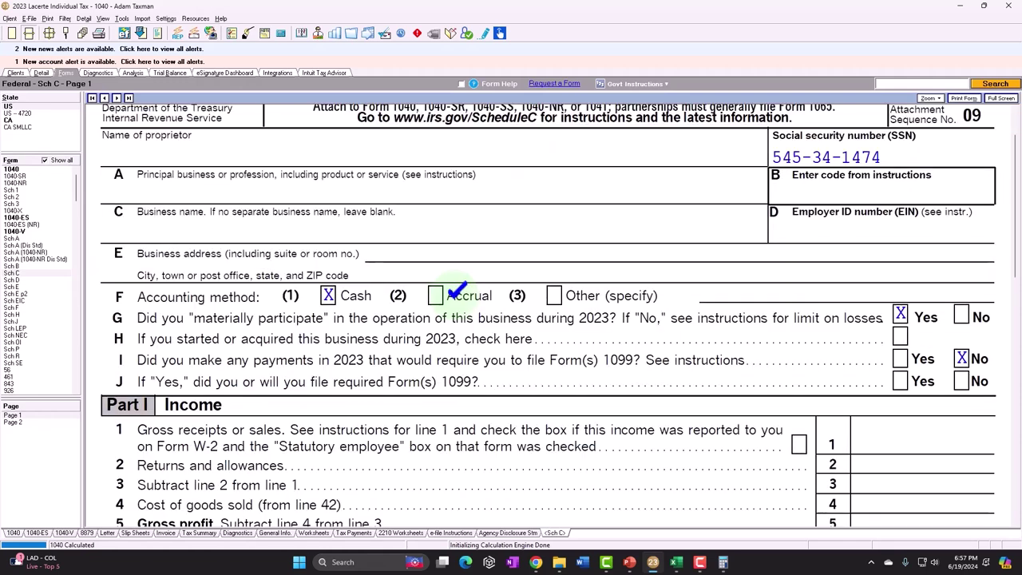
scroll(452, 295, down, 2)
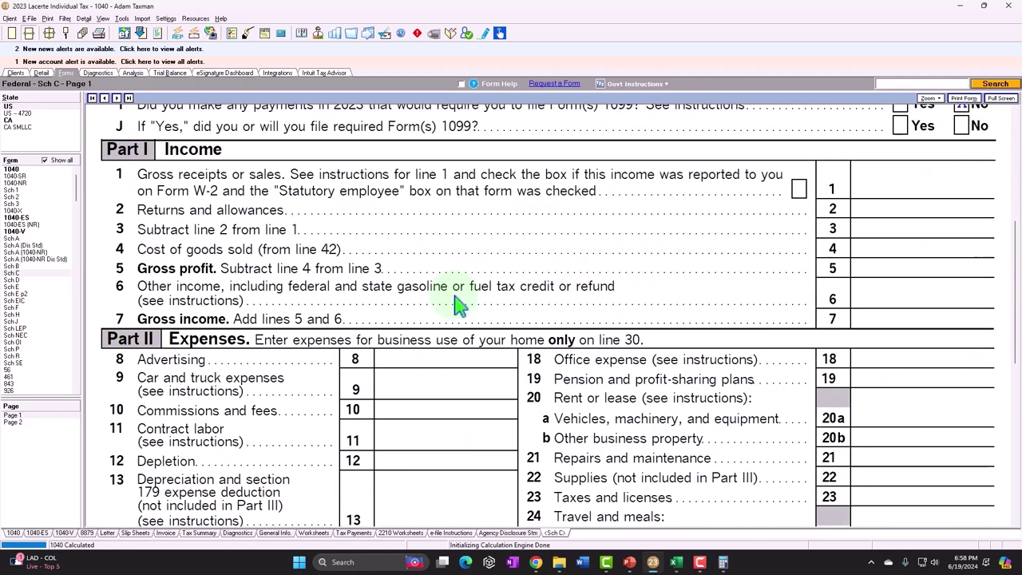
scroll(457, 291, up, 1)
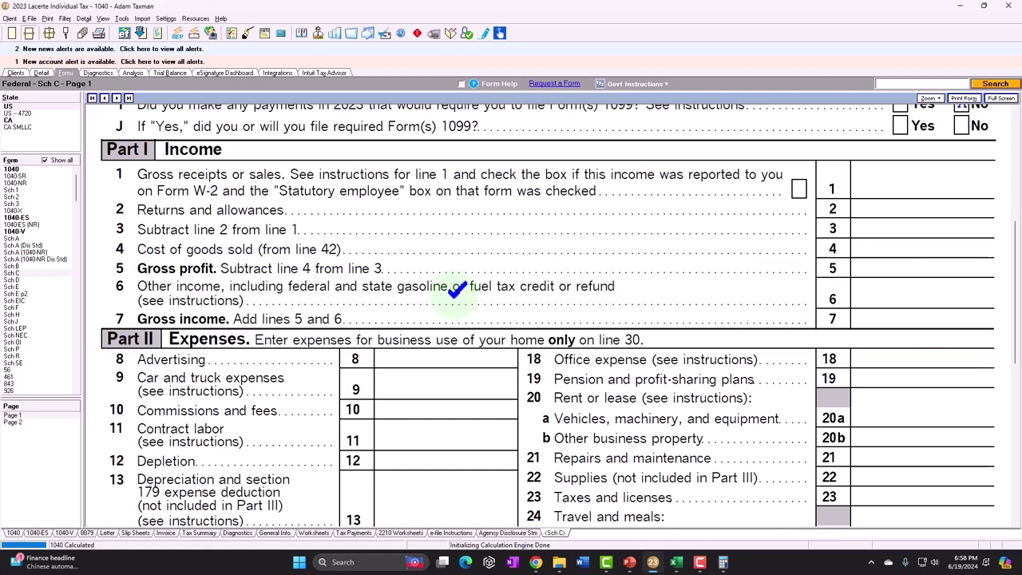
scroll(455, 302, down, 6)
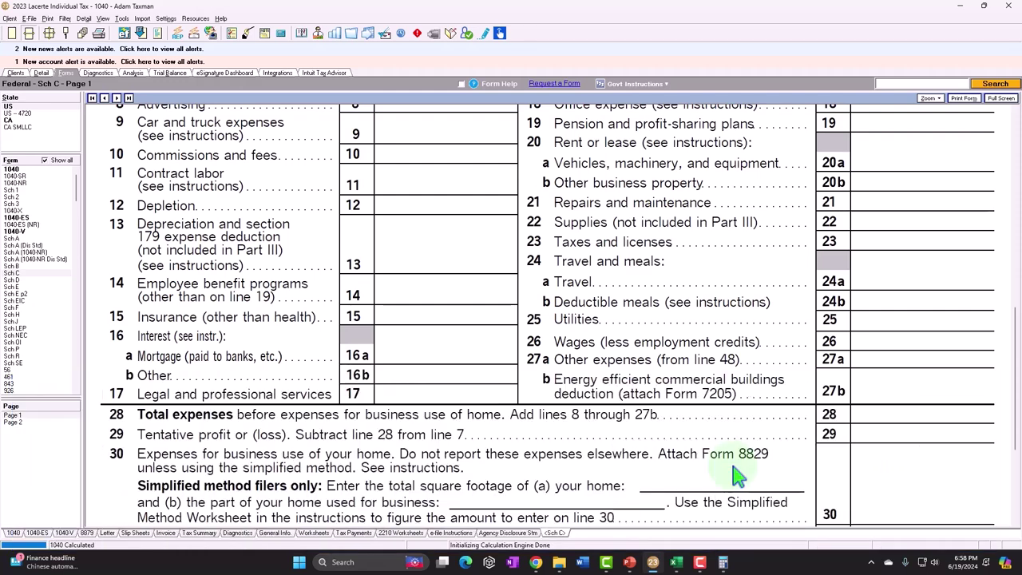
- Open Schedule E and examine its Part I rental property details, income lines and expense lines
scroll(736, 475, up, 5)
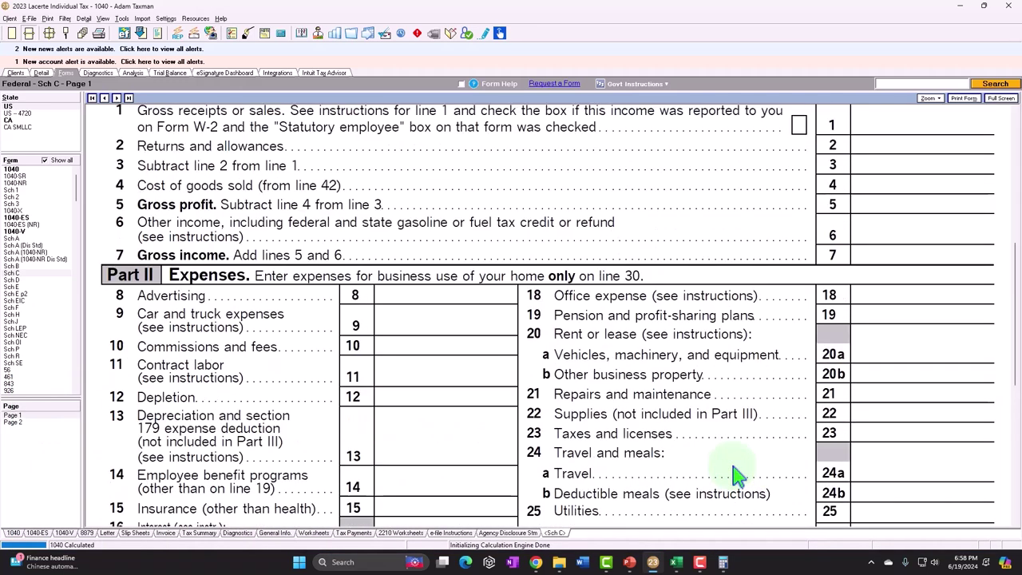
scroll(736, 475, up, 6)
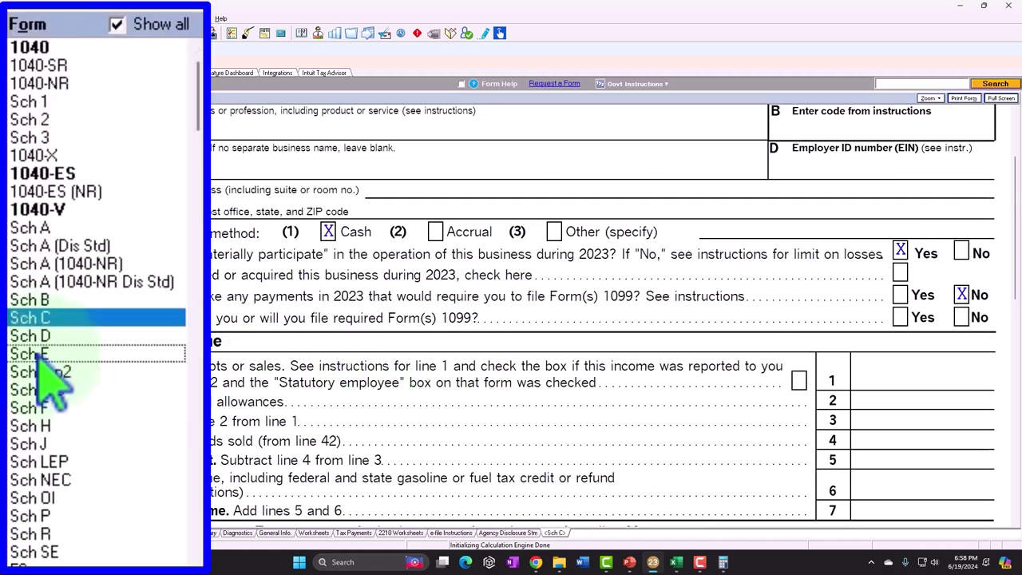
click(34, 355)
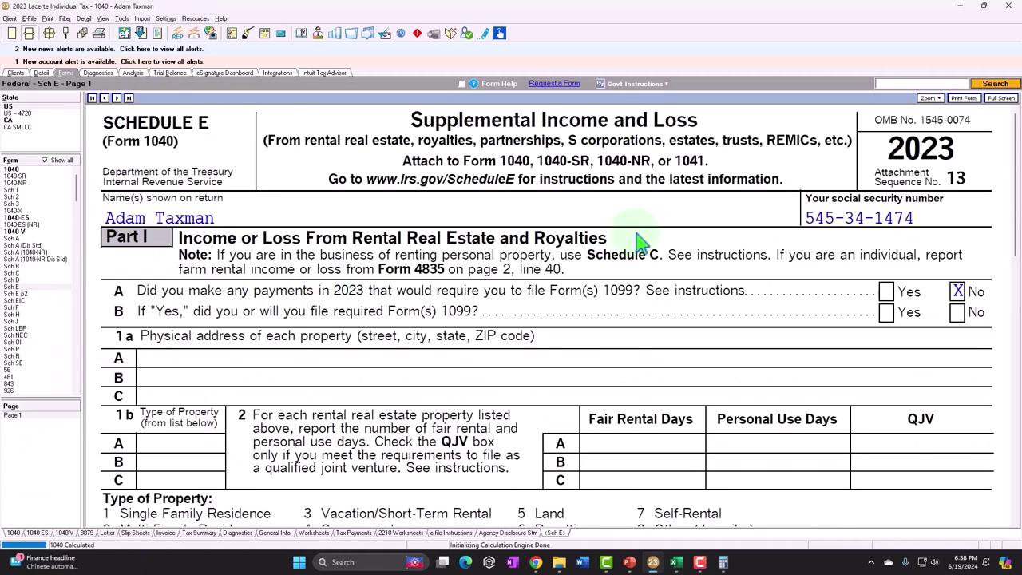
scroll(639, 240, down, 5)
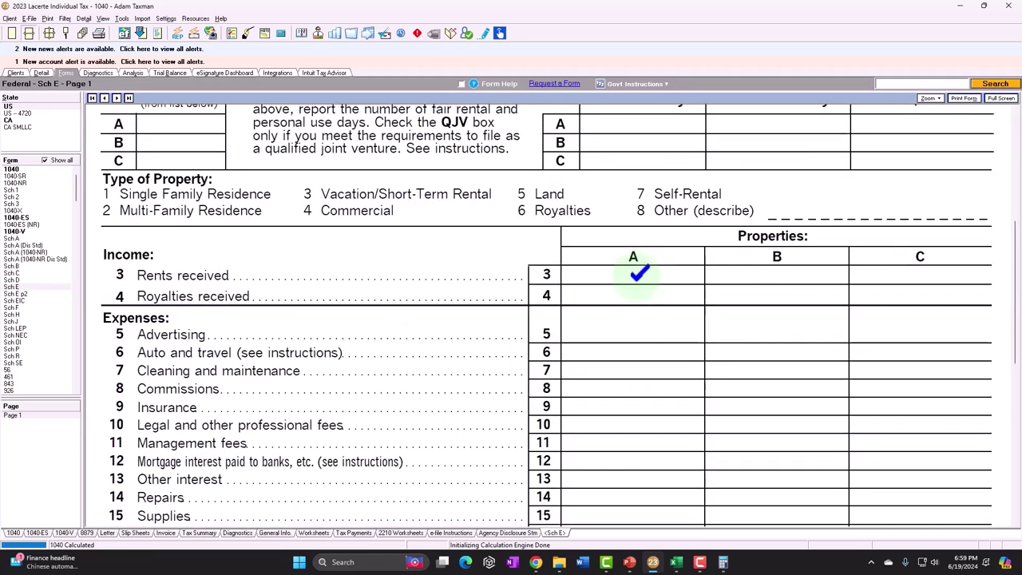
scroll(639, 274, up, 5)
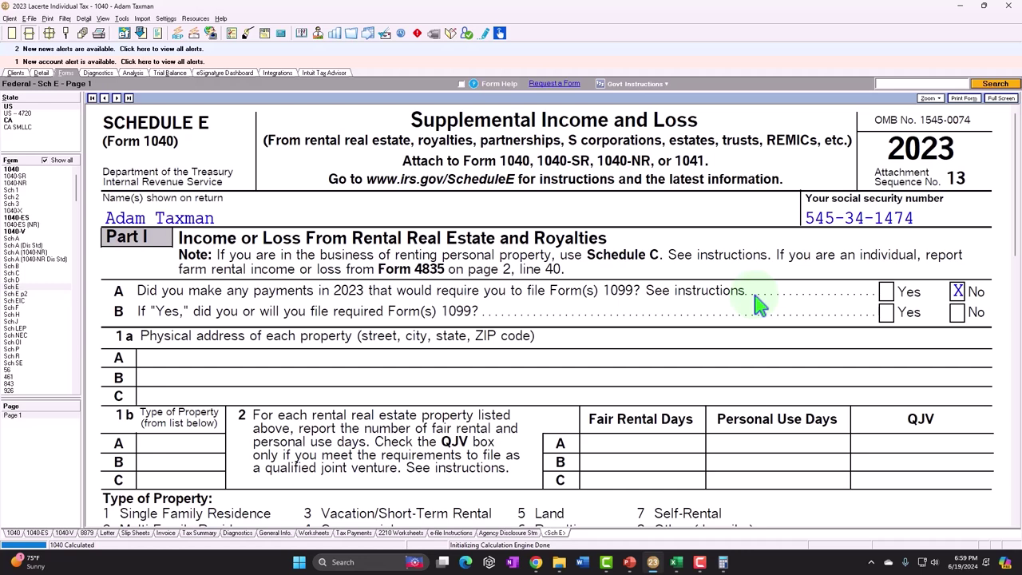
scroll(758, 304, down, 3)
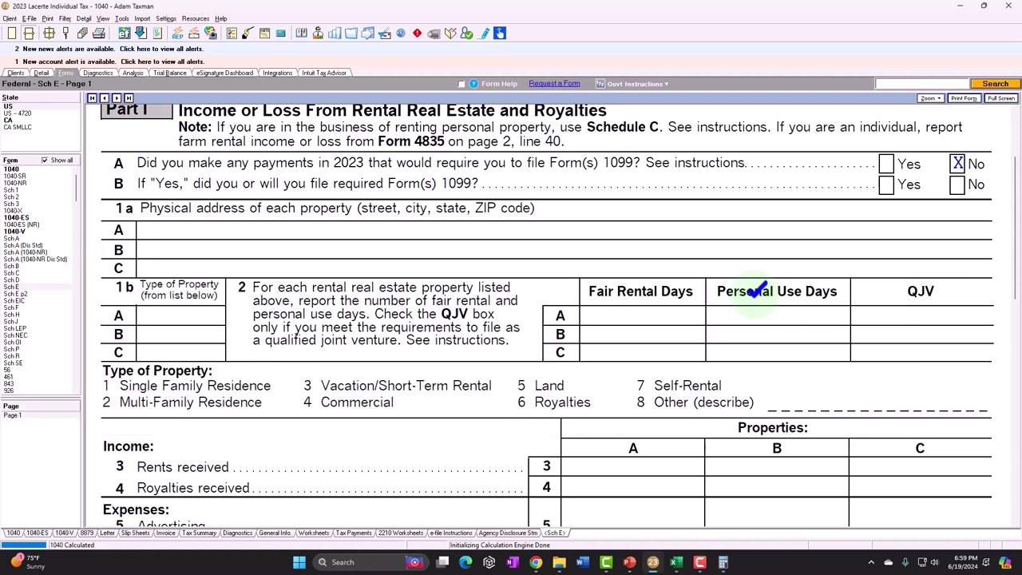
scroll(755, 297, up, 2)
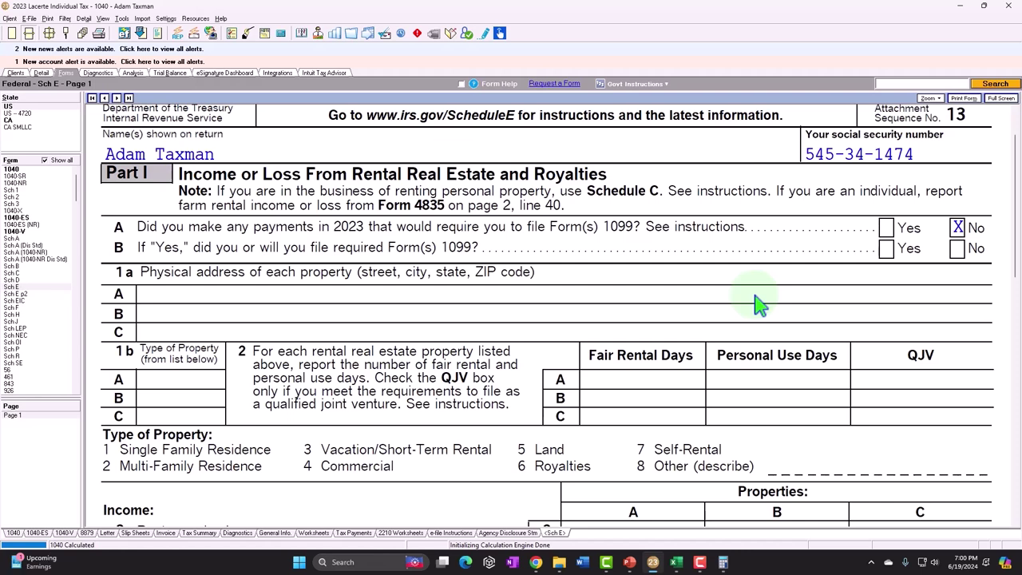
scroll(758, 302, down, 6)
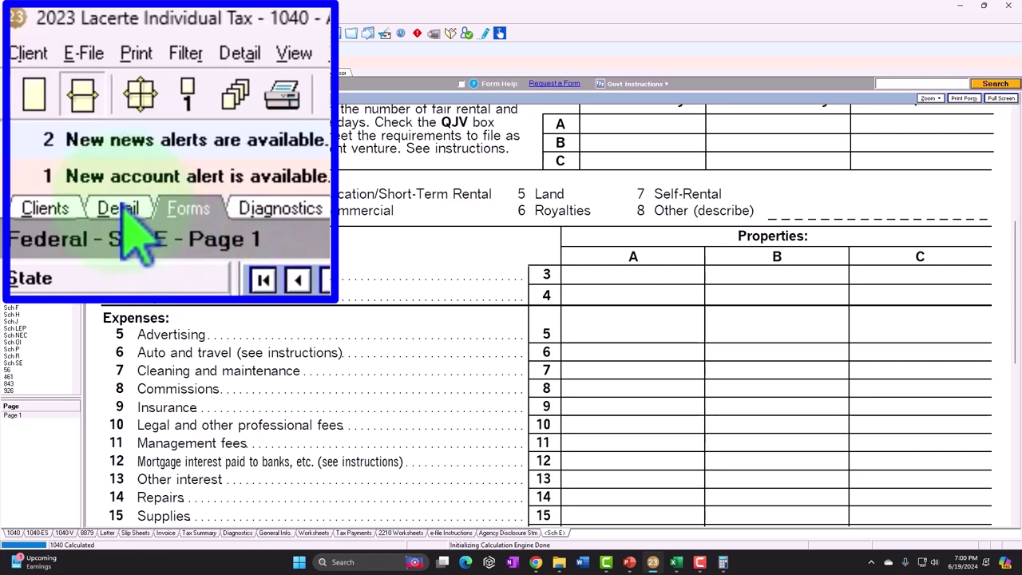
- Return to the W-2 wages input and delete the existing W-2 record
click(40, 72)
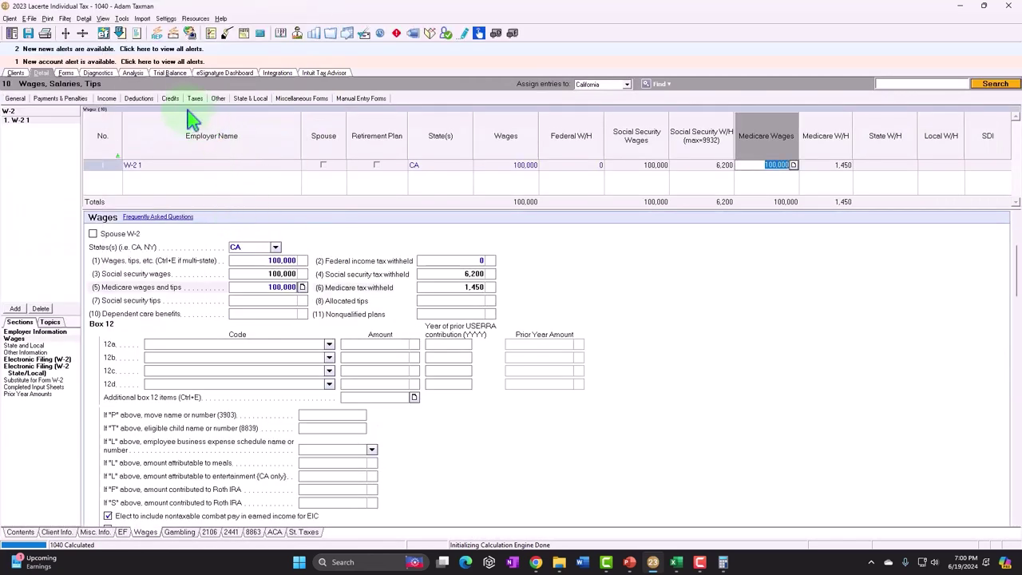
click(107, 98)
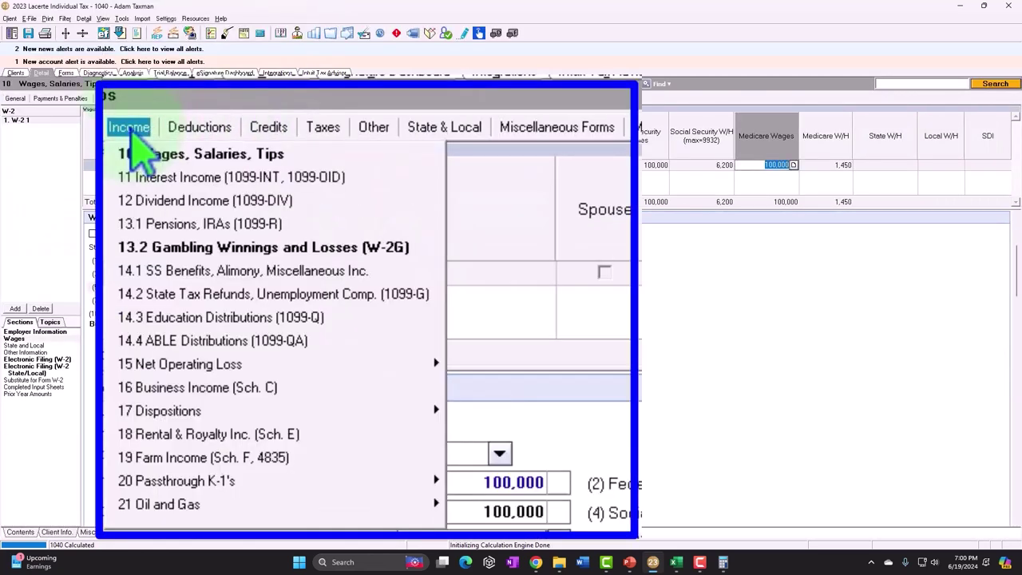
click(490, 194)
click(517, 166)
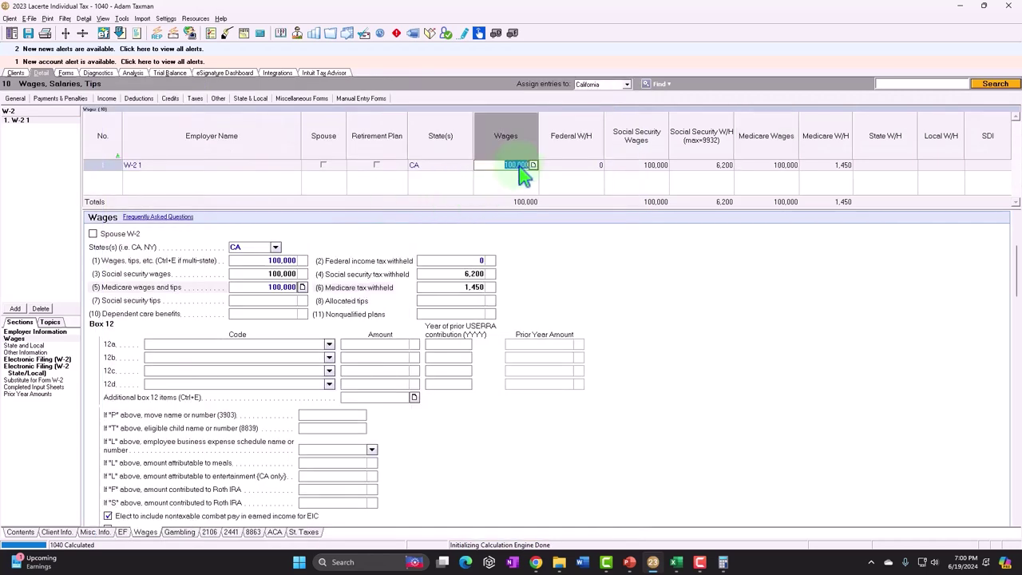
click(40, 308)
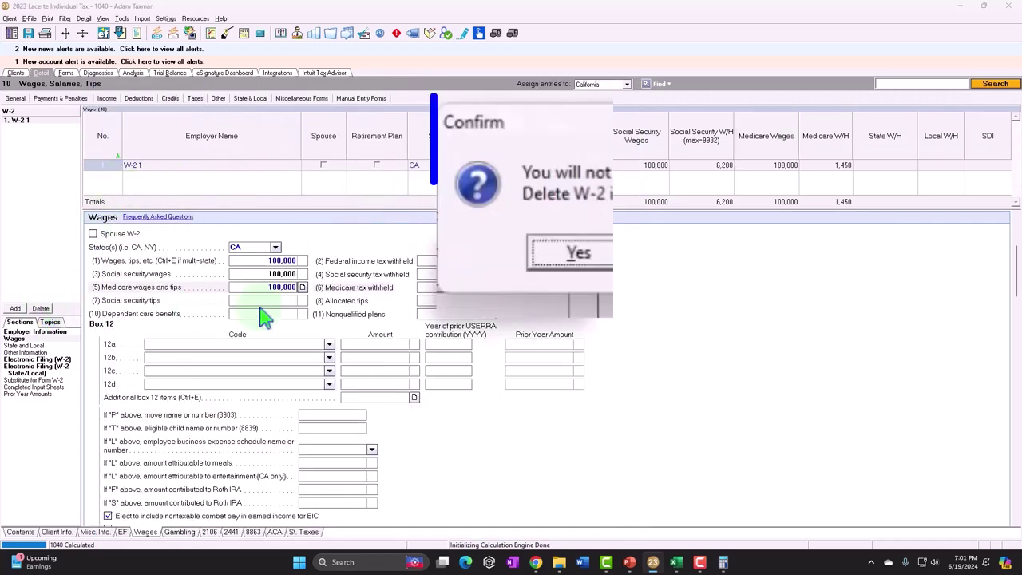
click(577, 254)
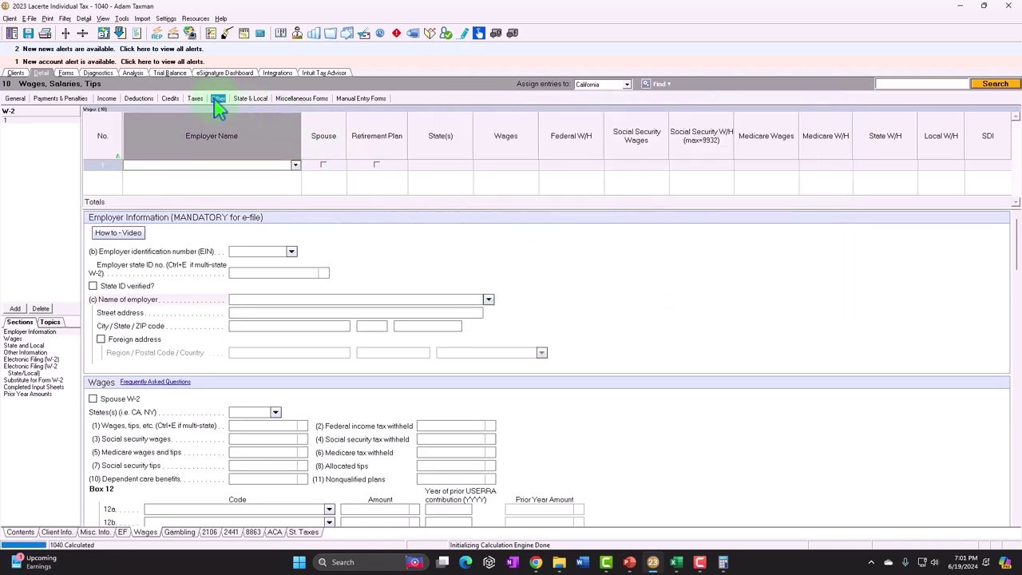
- Open the Business Income (Sch. C) input and set federal gross receipts or sales to 120,000
click(107, 99)
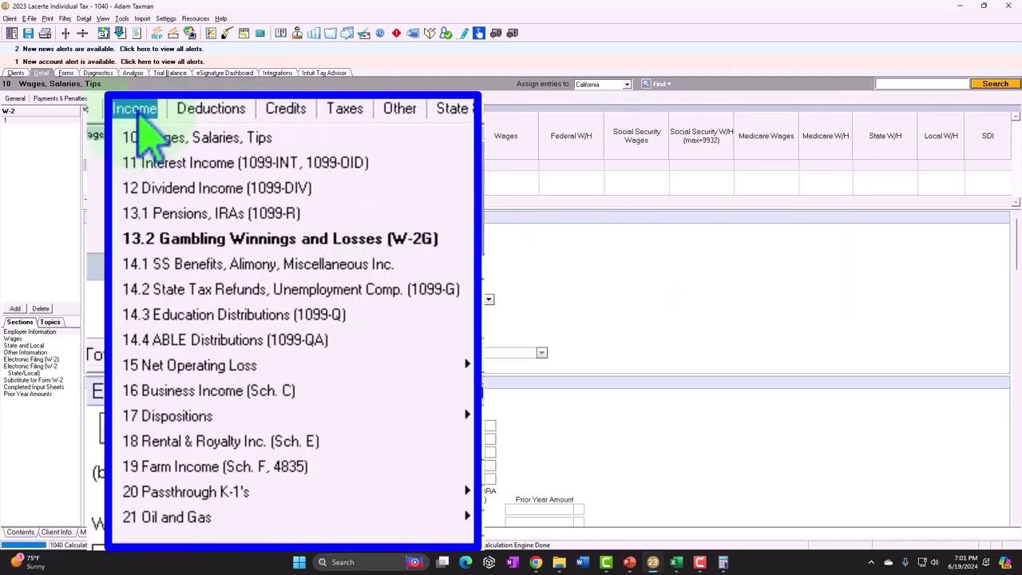
click(171, 226)
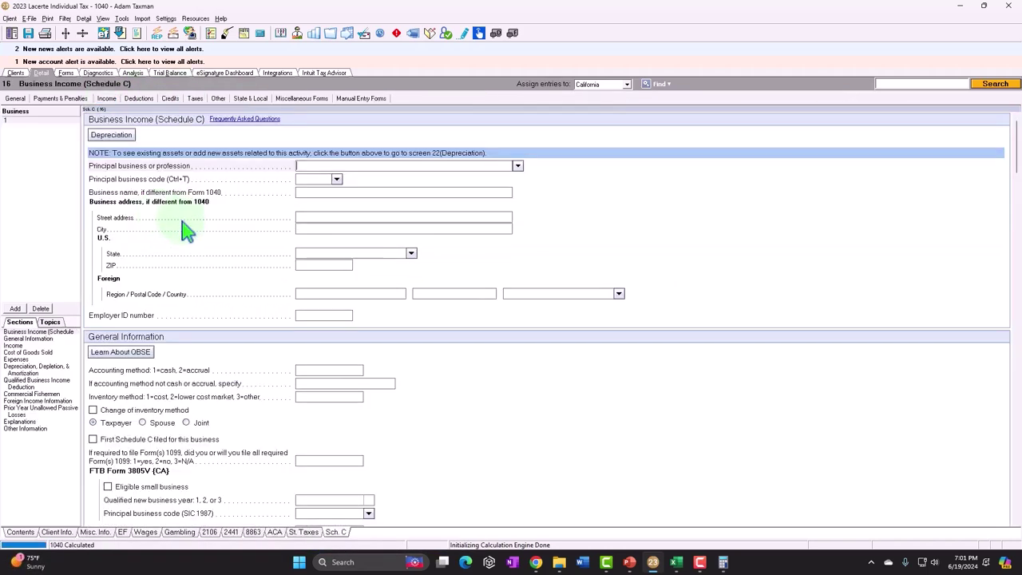
scroll(358, 255, down, 10)
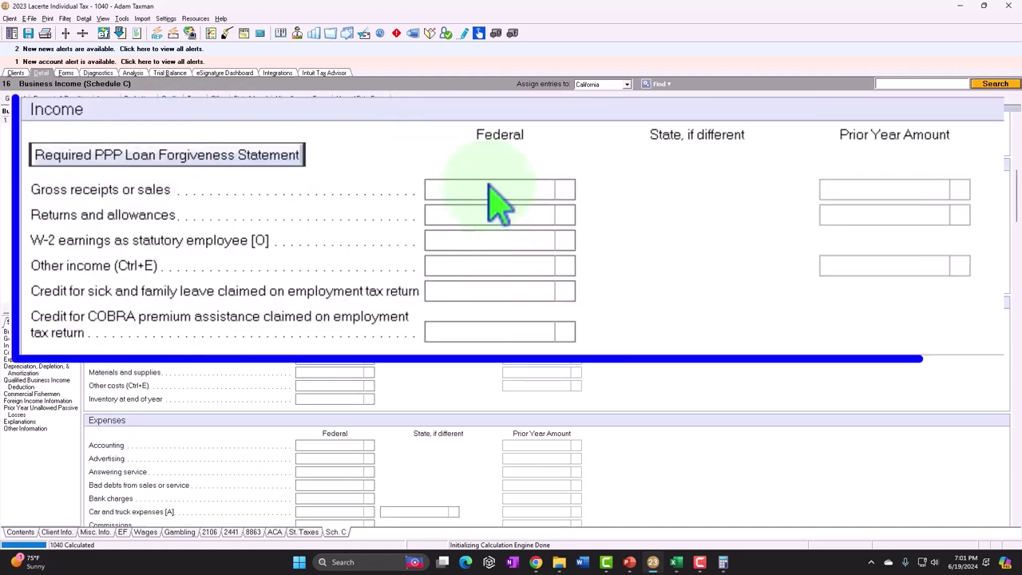
click(489, 190)
text(12000)
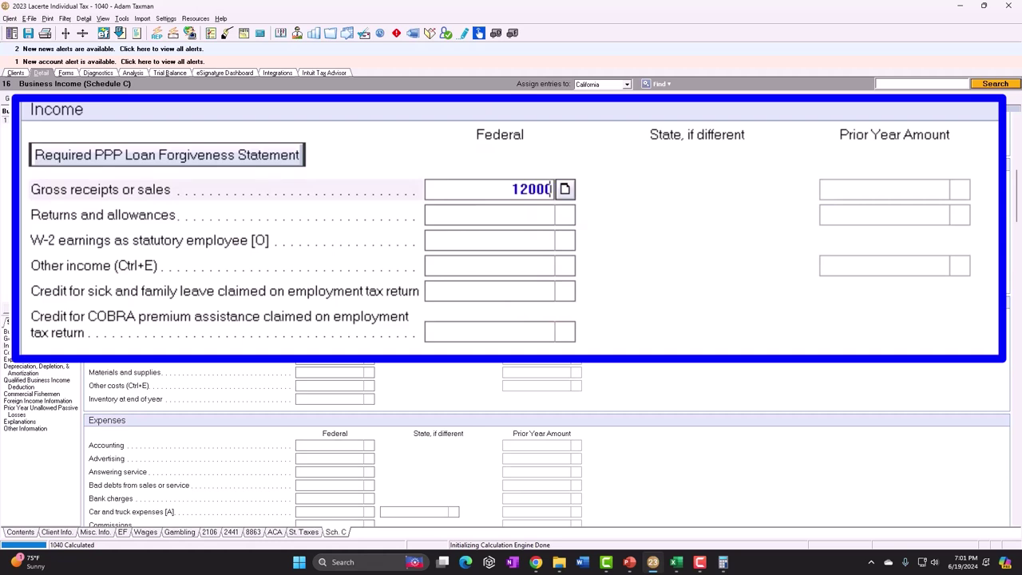
key(Tab)
click(545, 188)
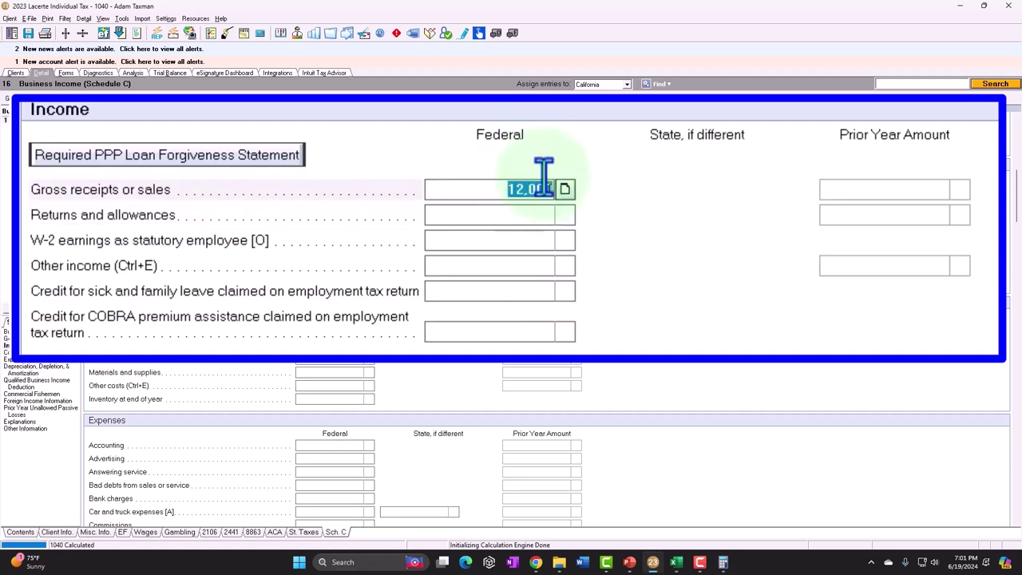
key(Tab)
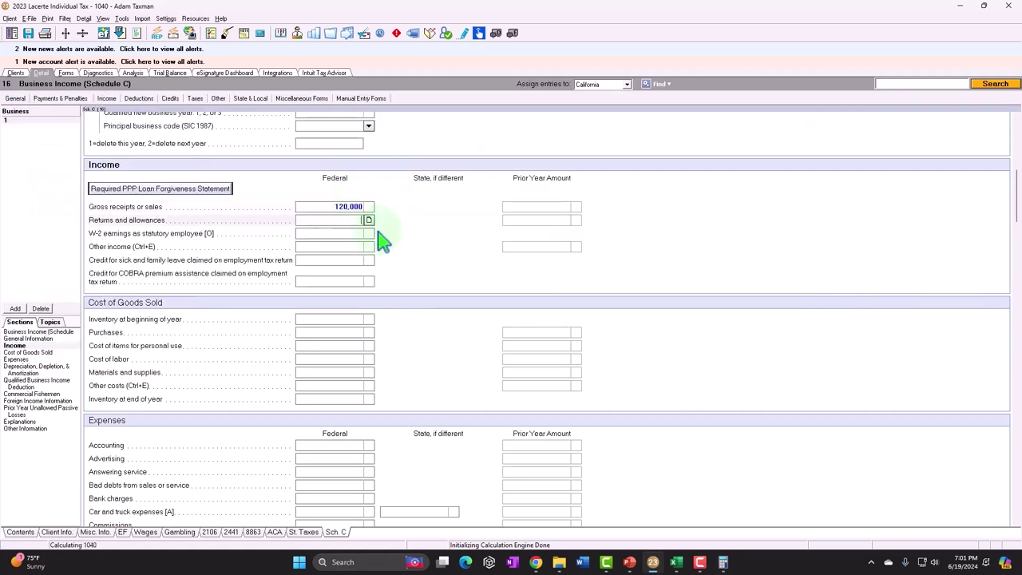
- Set the federal Advertising expense in the Schedule C input to 20,000
scroll(385, 341, down, 3)
click(351, 335)
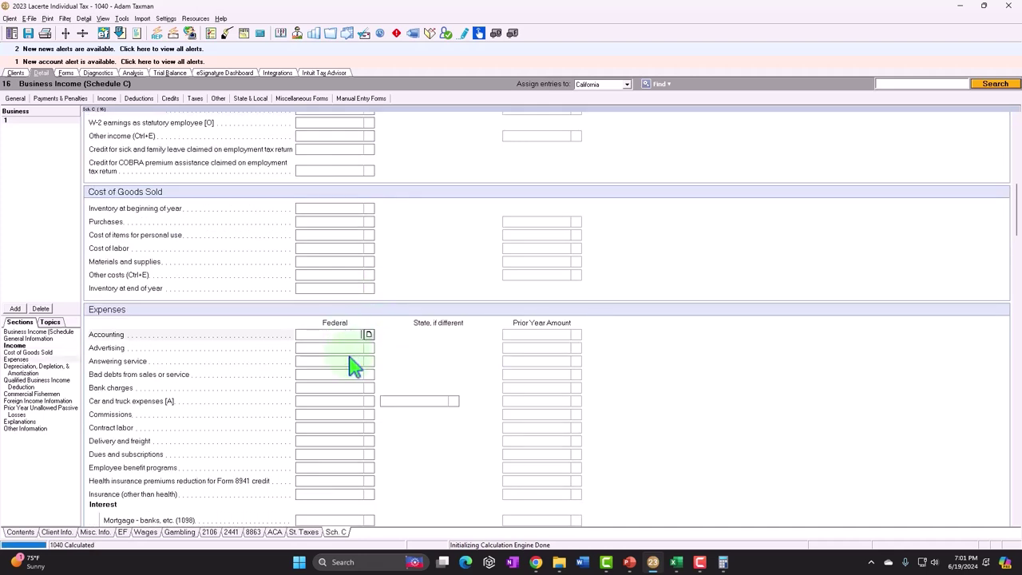
key(Tab)
text(20000)
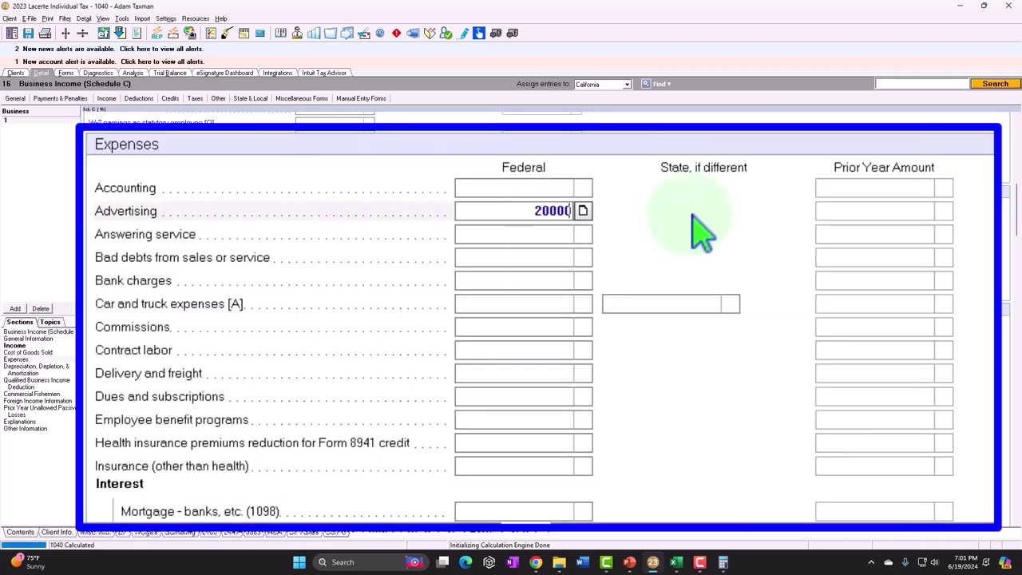
key(Tab)
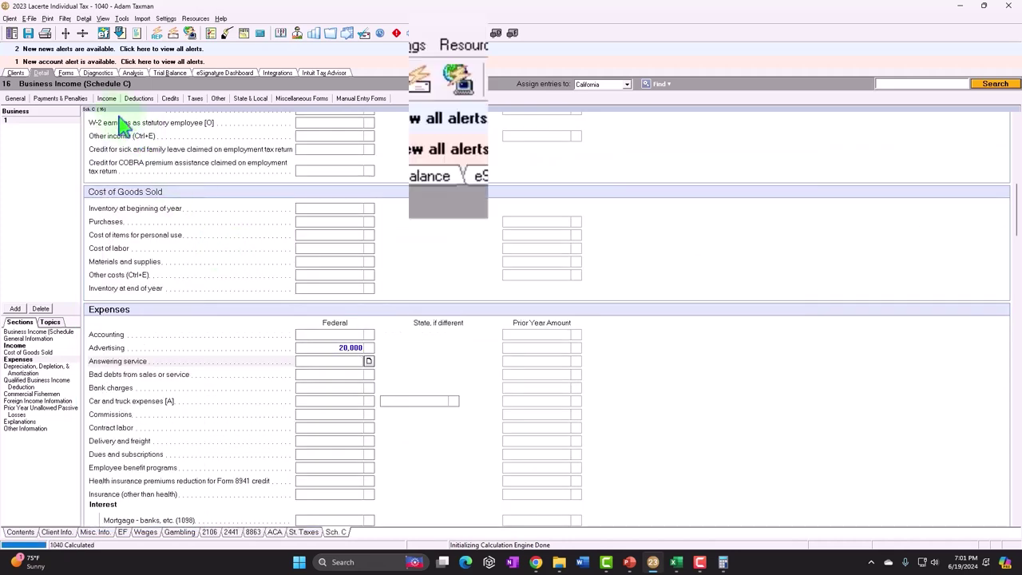
- Open Schedule C in the forms view and review gross receipts, advertising, total expenses and net profit on line 31
click(163, 186)
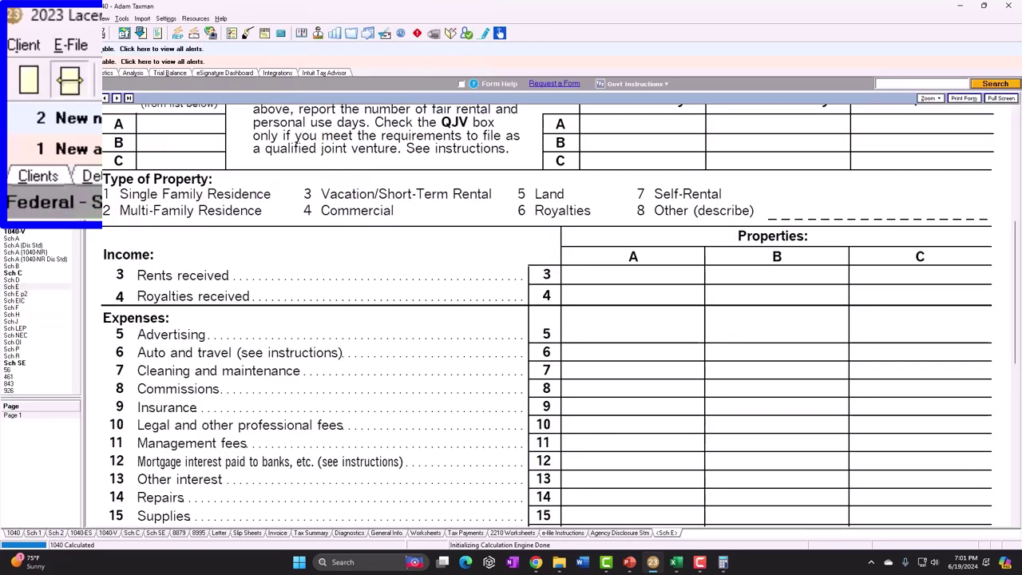
click(40, 274)
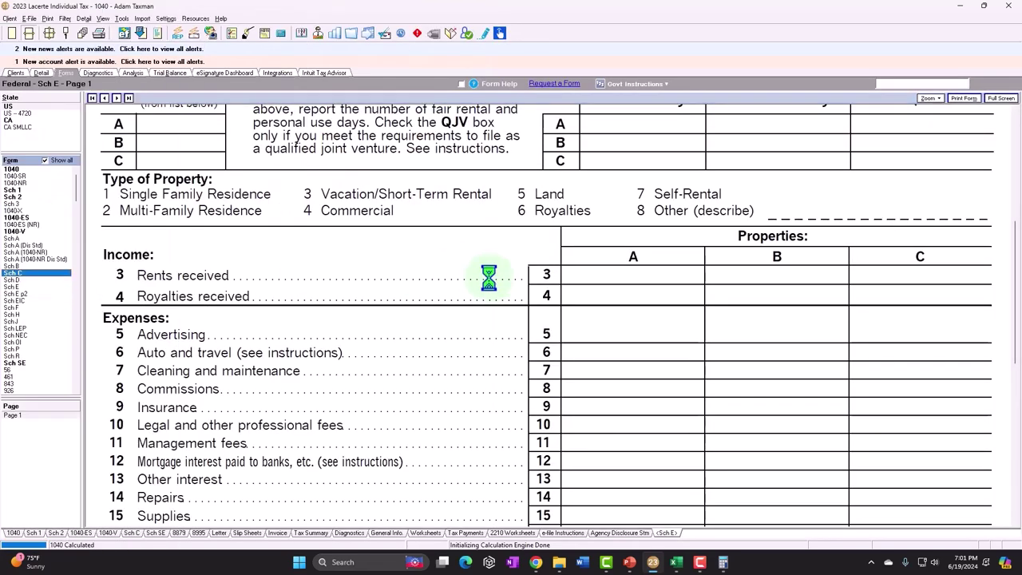
scroll(638, 267, down, 5)
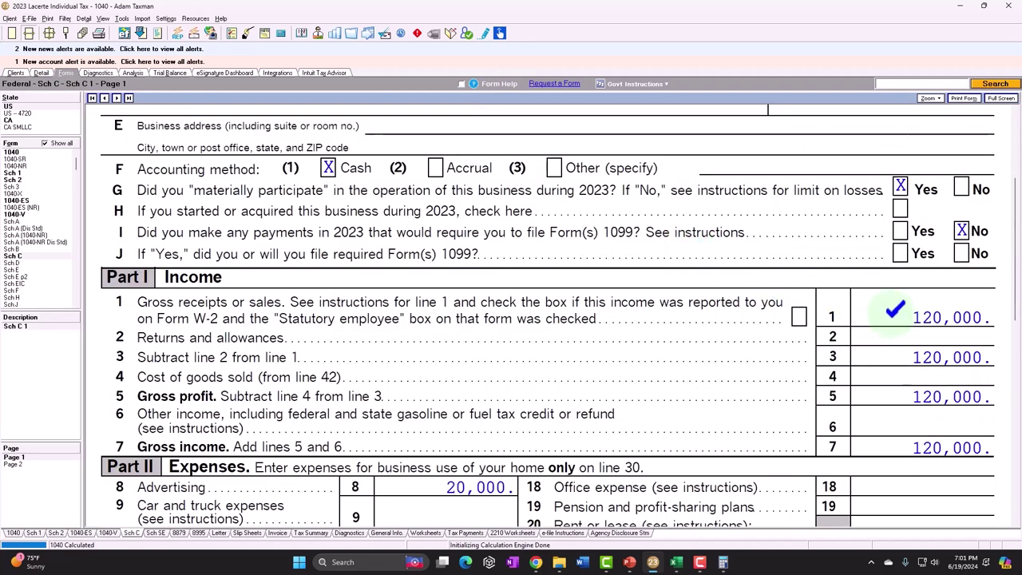
scroll(894, 309, down, 3)
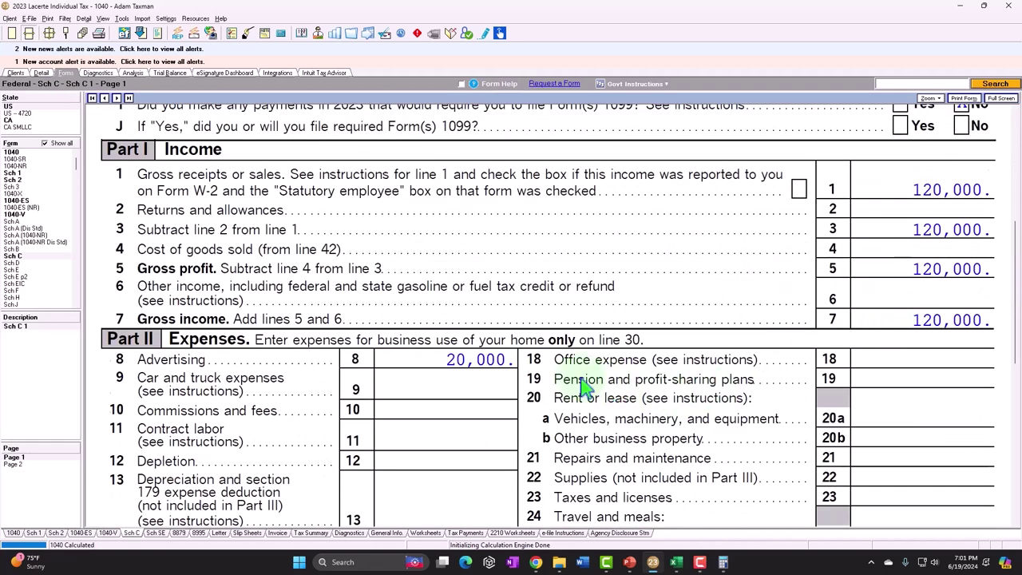
scroll(583, 386, down, 2)
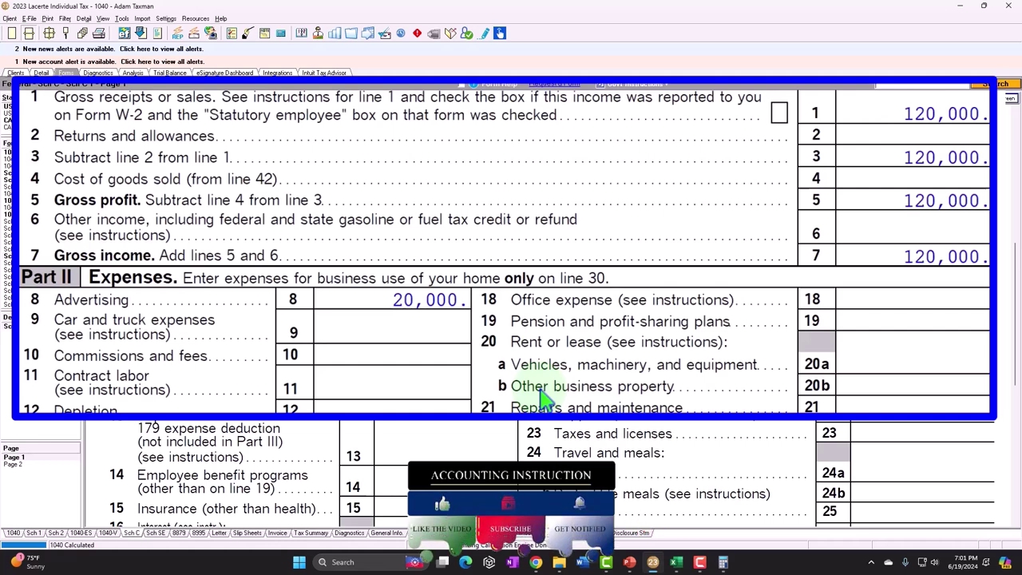
scroll(706, 405, down, 5)
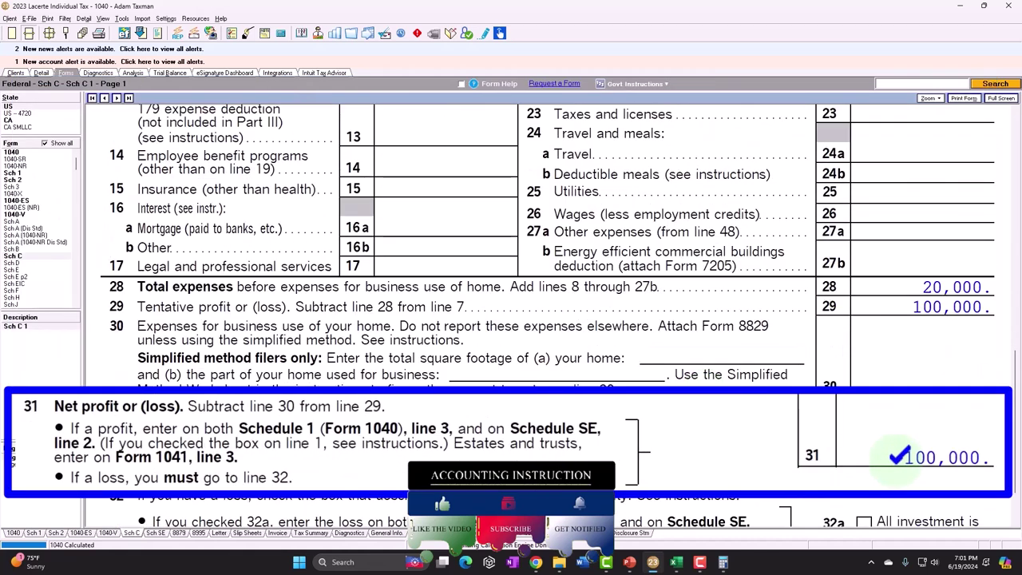
- Limit the form list to forms used in the return, and examine Form 1040 page 1 from additional income through taxable income
click(45, 143)
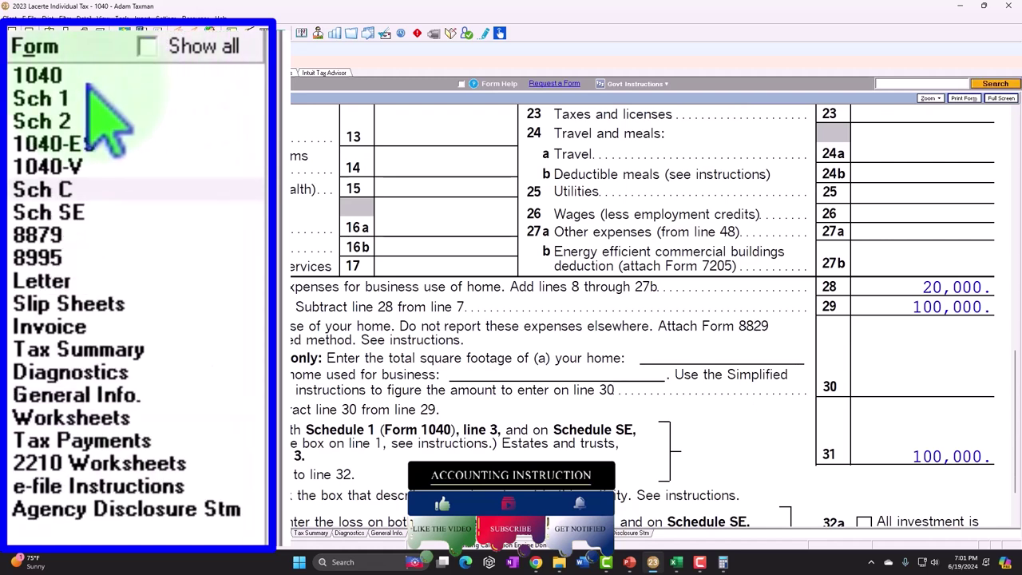
click(16, 176)
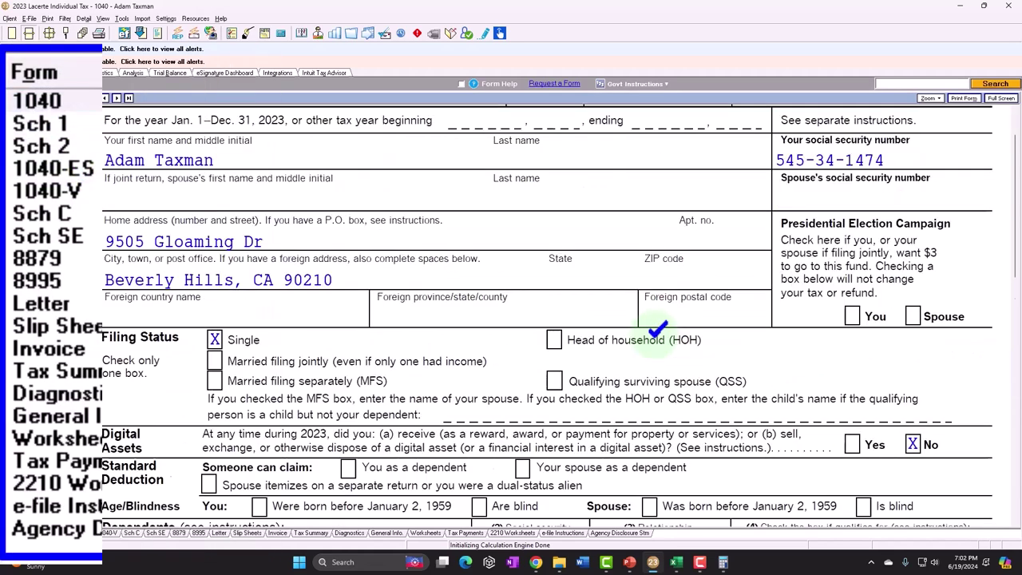
scroll(662, 399, down, 10)
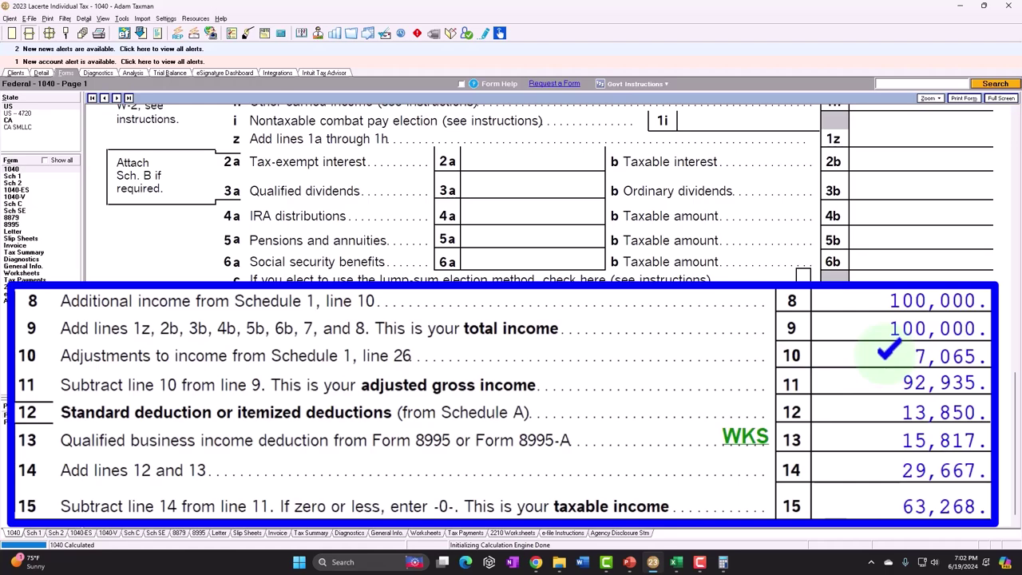
- Recheck the net profit on Schedule C line 31, and examine the Part I self-employment tax calculation on Schedule SE
click(16, 204)
scroll(661, 392, down, 10)
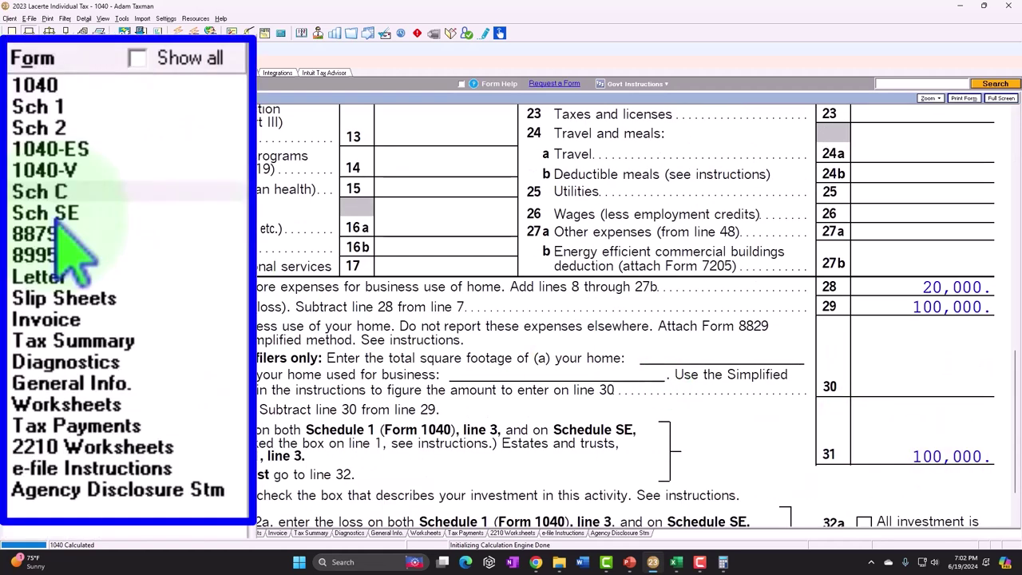
click(14, 194)
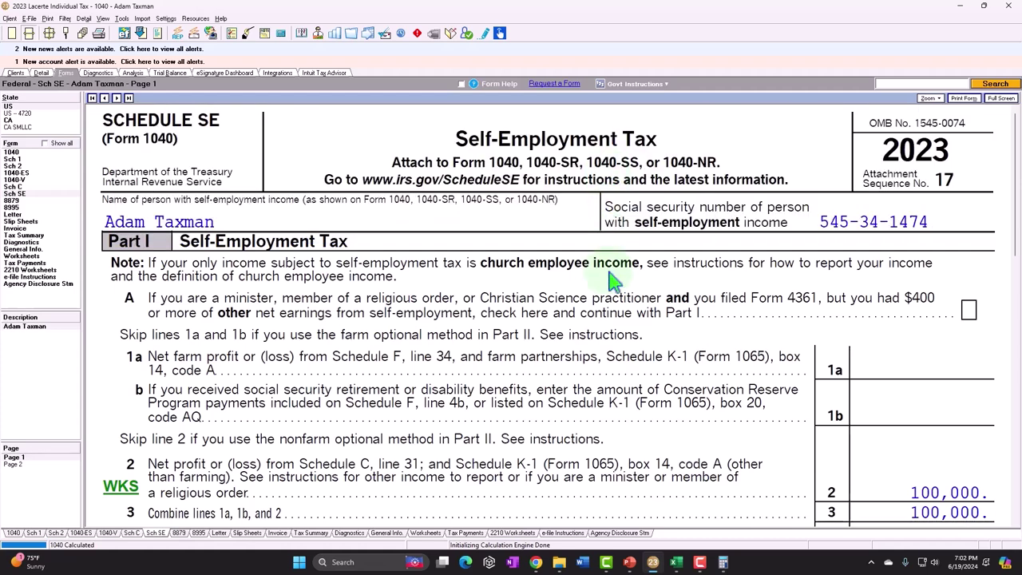
scroll(611, 279, down, 3)
scroll(610, 280, down, 2)
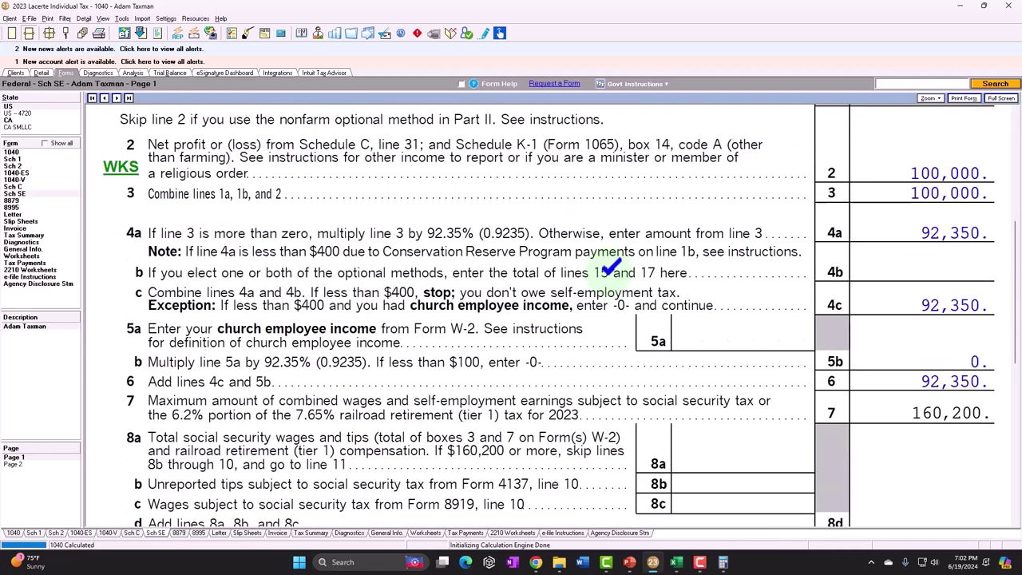
scroll(649, 302, down, 1)
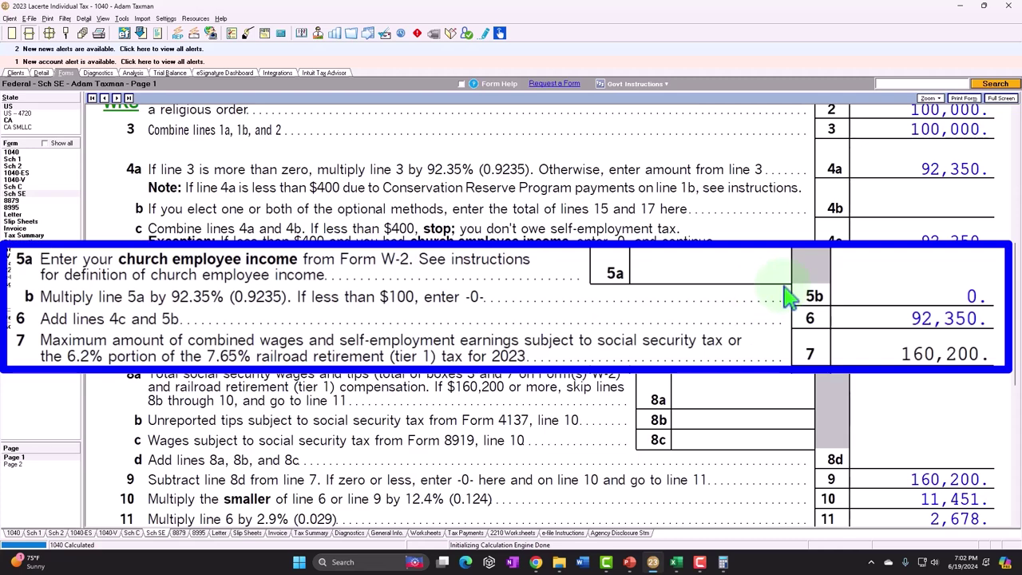
- Trace the self-employment tax from Schedule SE line 12 to Schedule 2 line 4 and Form 1040 page 2 line 23
scroll(815, 298, down, 2)
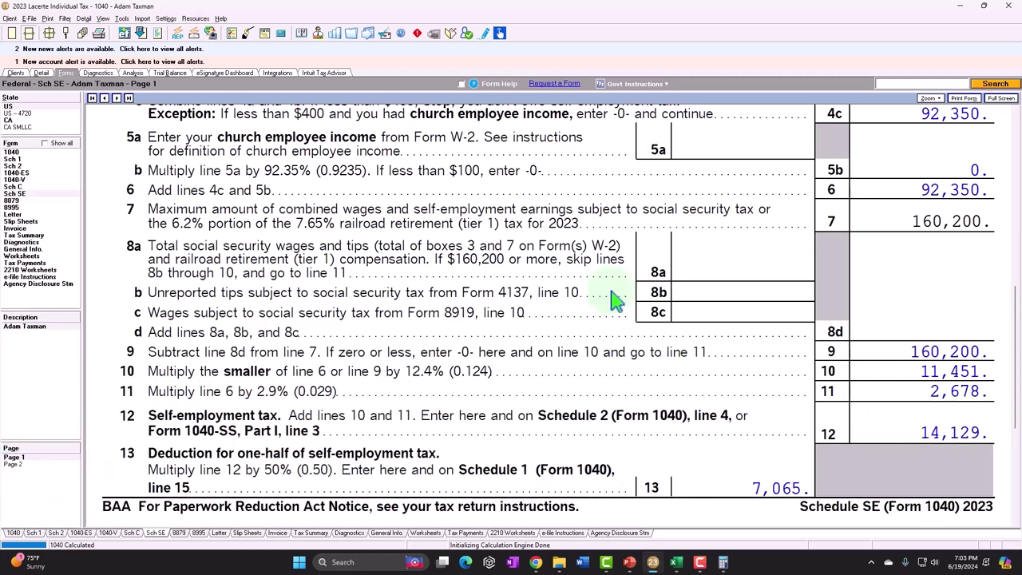
click(84, 152)
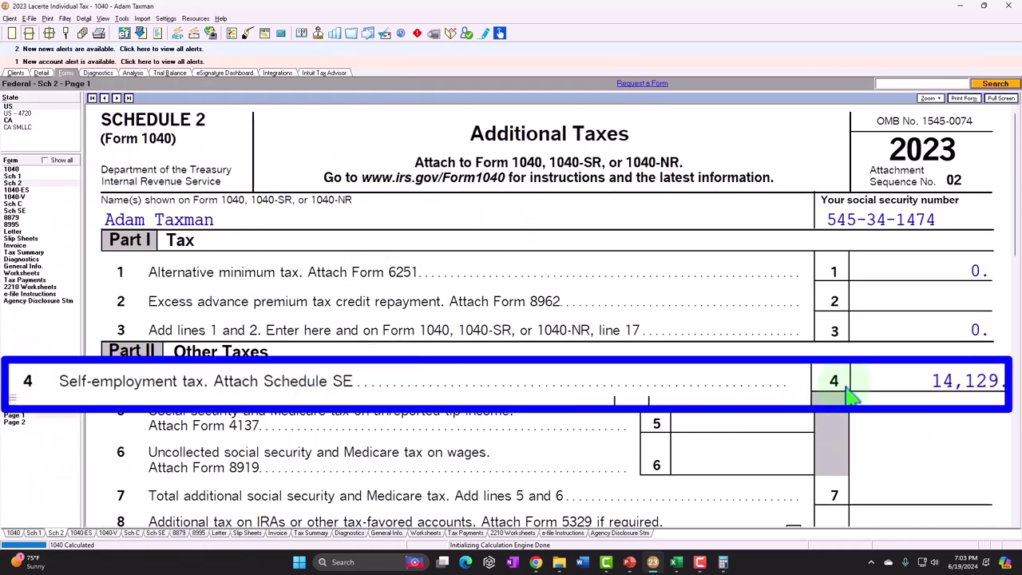
click(32, 170)
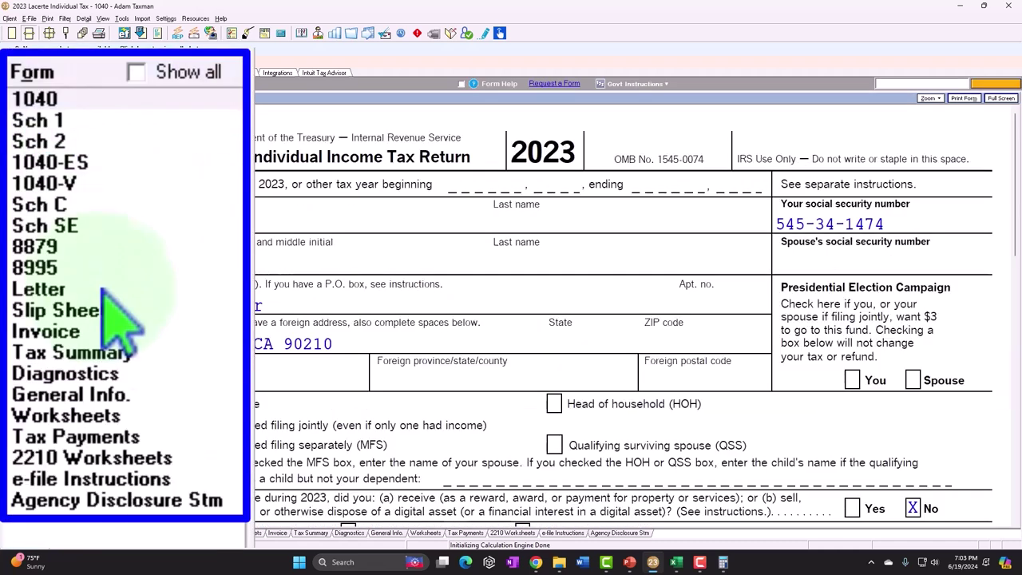
click(14, 421)
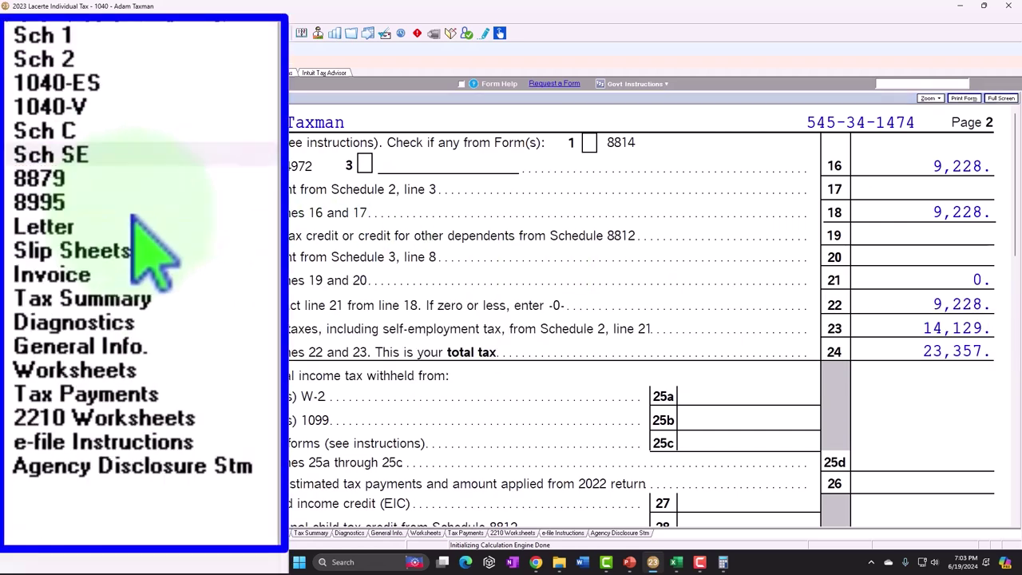
- Trace the deduction for half of self-employment tax from Schedule SE line 13 to Schedule 1 page 2 line 15
click(14, 194)
scroll(575, 347, down, 10)
scroll(582, 351, down, 2)
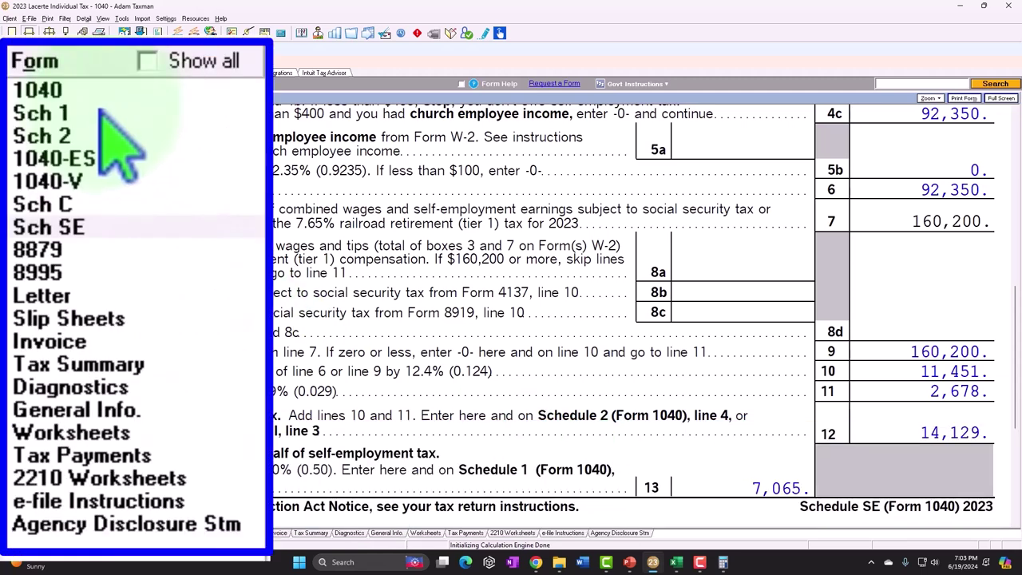
click(16, 176)
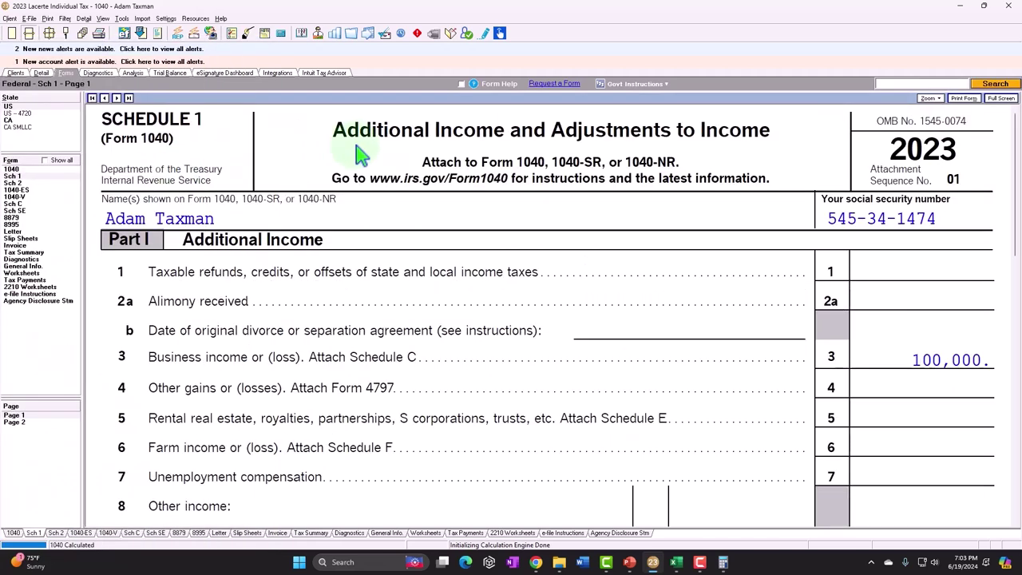
click(13, 422)
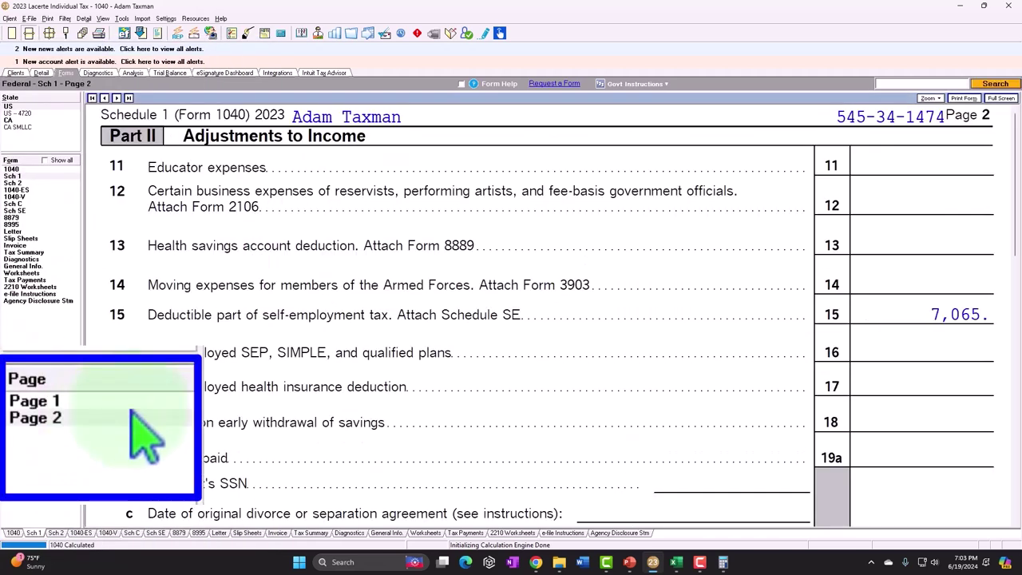
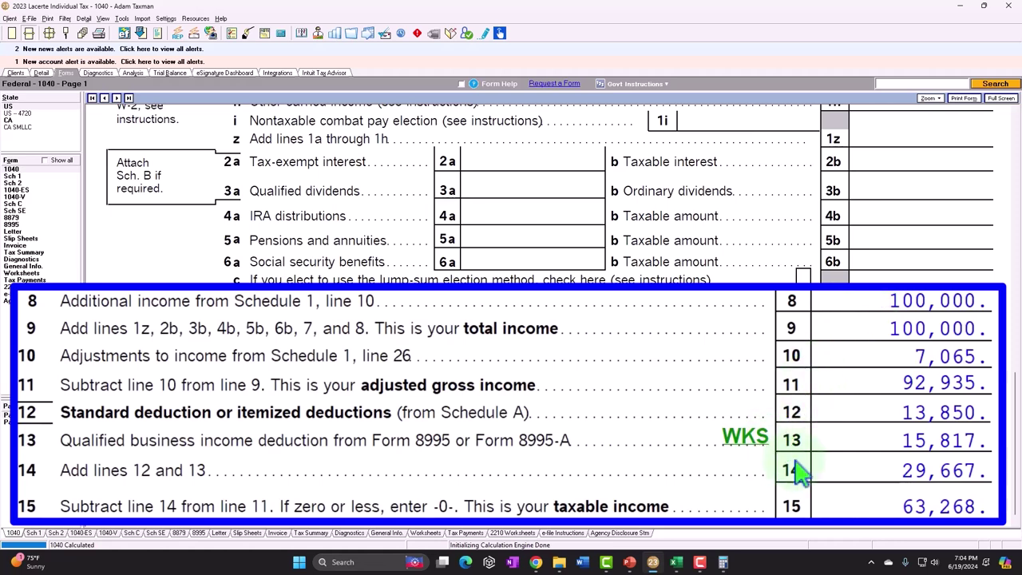
- Compare the Excel tax formula sheet with Form 1040 page 1, and check the tax on Form 1040 page 2 line 16
click(676, 562)
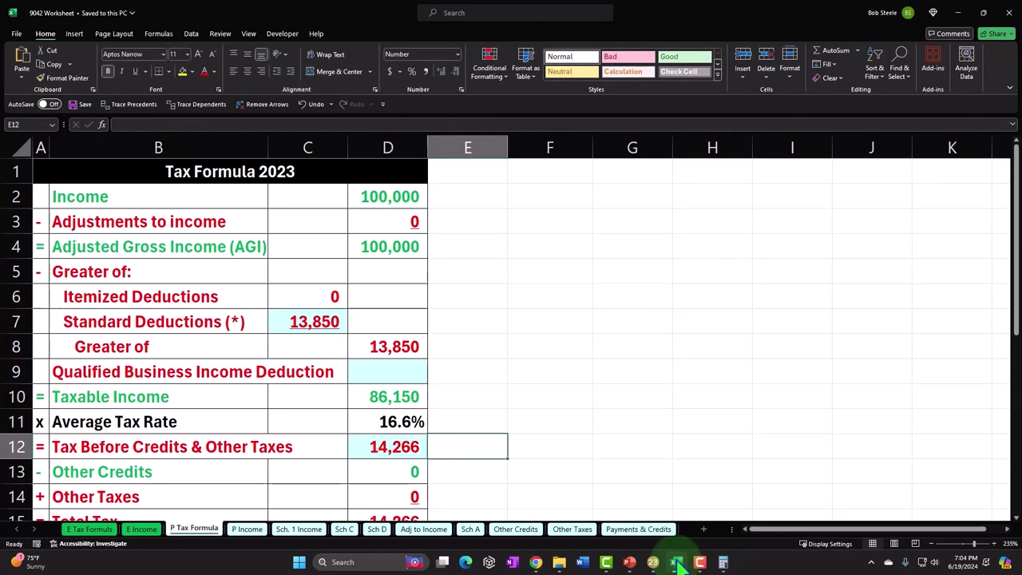
click(678, 563)
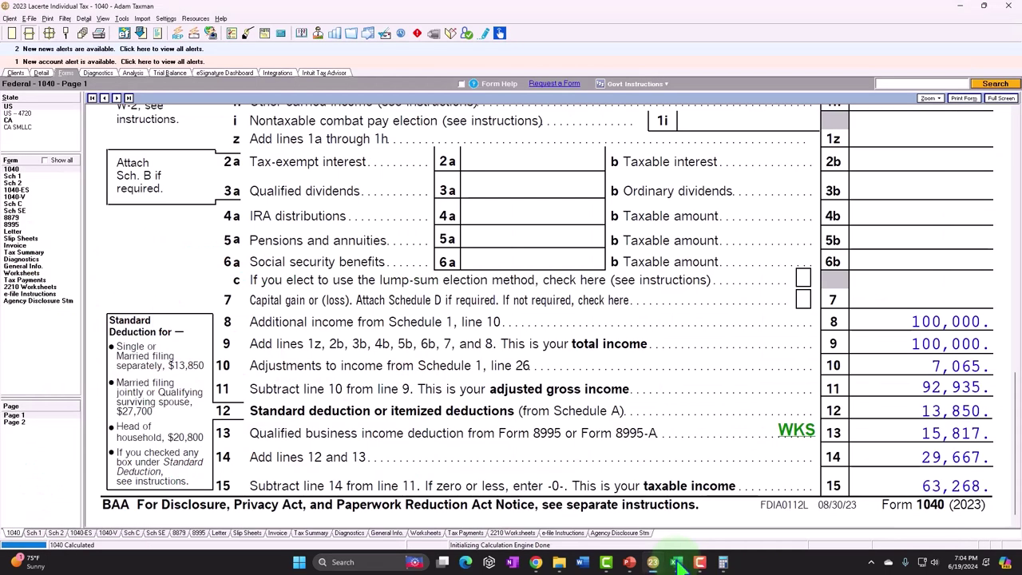
click(678, 564)
click(678, 564)
click(14, 421)
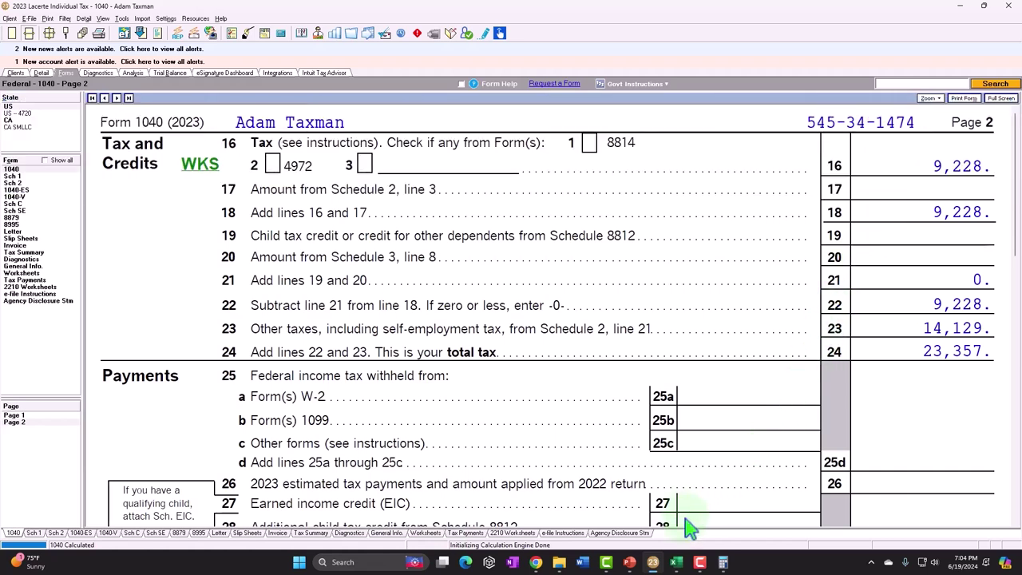
- Switch to the Excel worksheet and enter the income tax of 9228 in cell E12
click(678, 563)
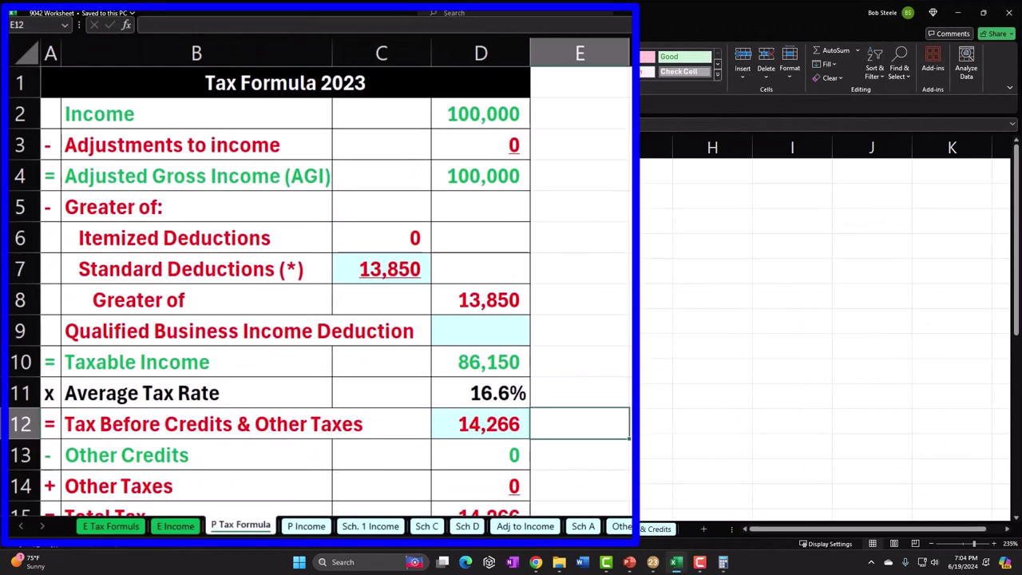
text(2)
key(BackSpace)
text(9228)
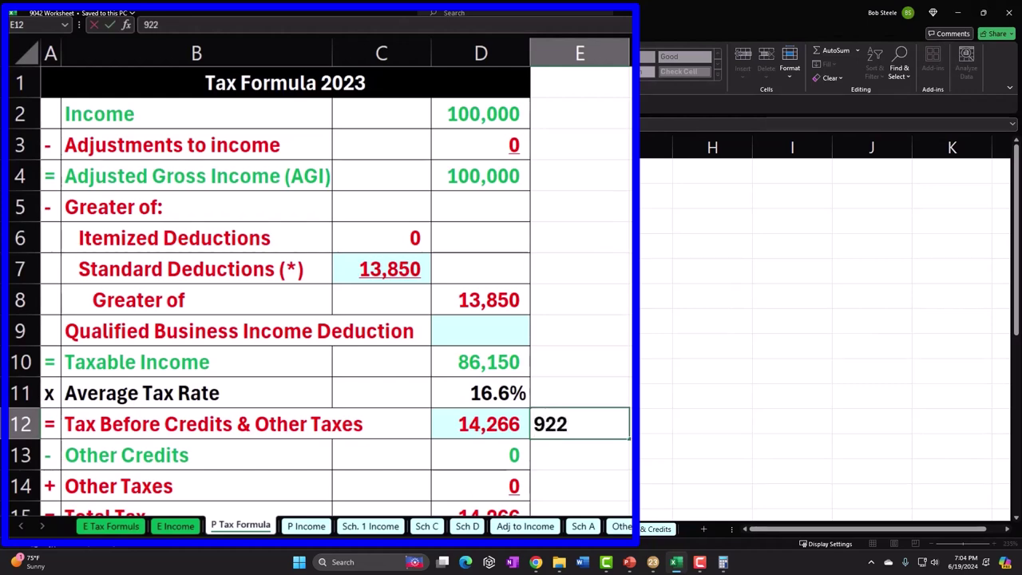
key(Return)
scroll(320, 288, down, 1)
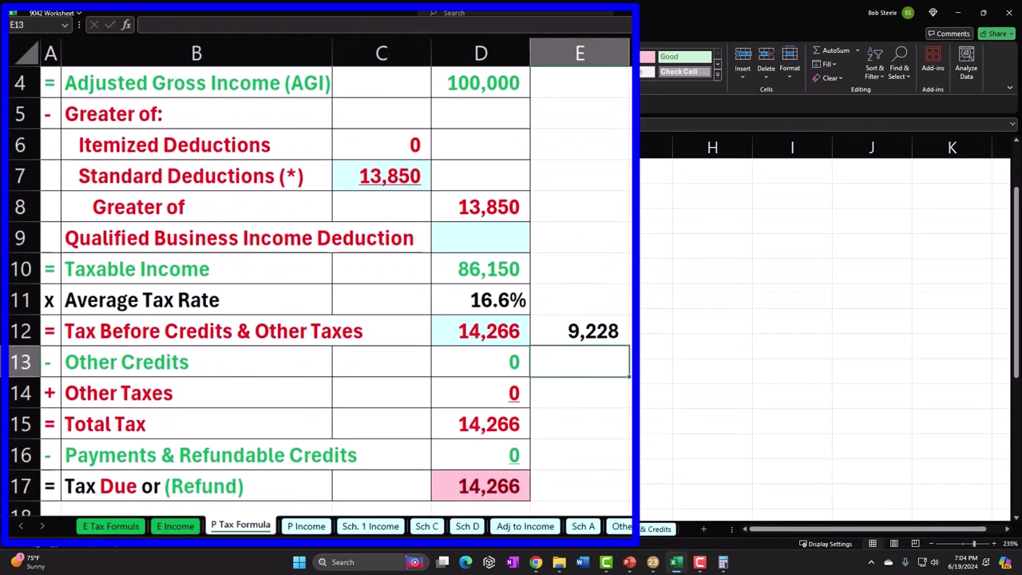
- Check line 23 of Form 1040 page 2 in Lacerte, and enter 14129 in cell E13 of the Excel worksheet
click(653, 562)
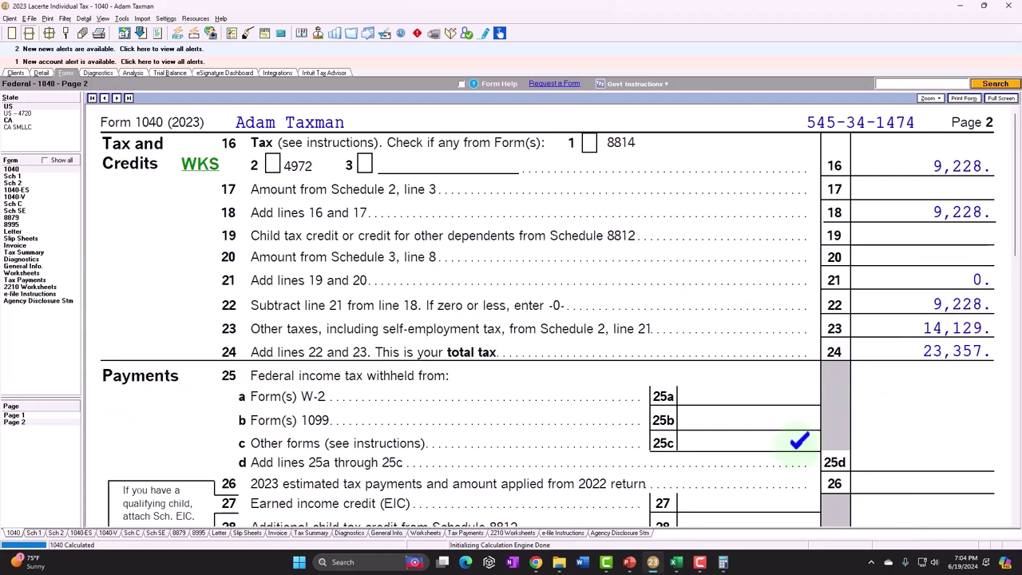
click(676, 562)
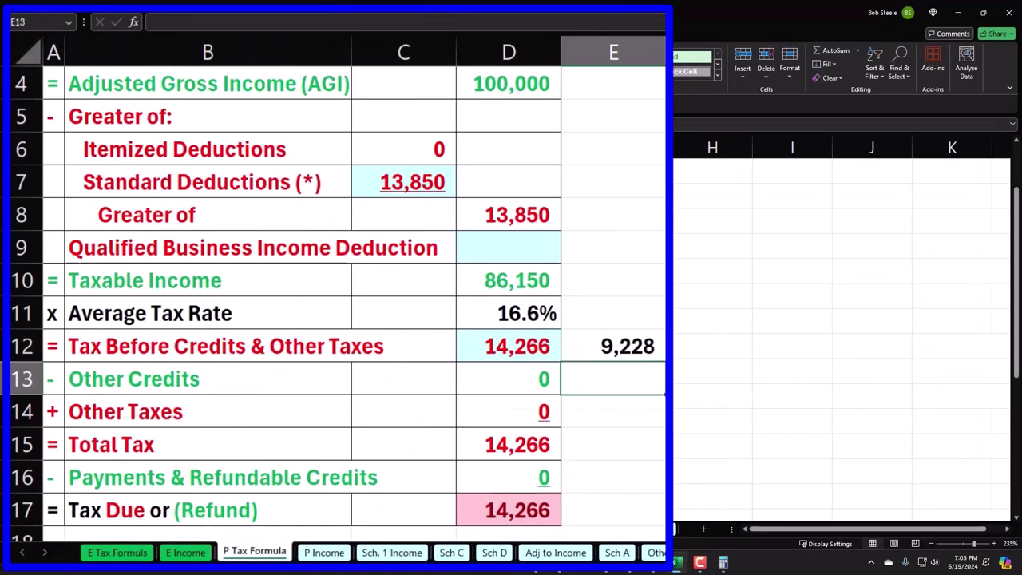
text(1419)
key(BackSpace)
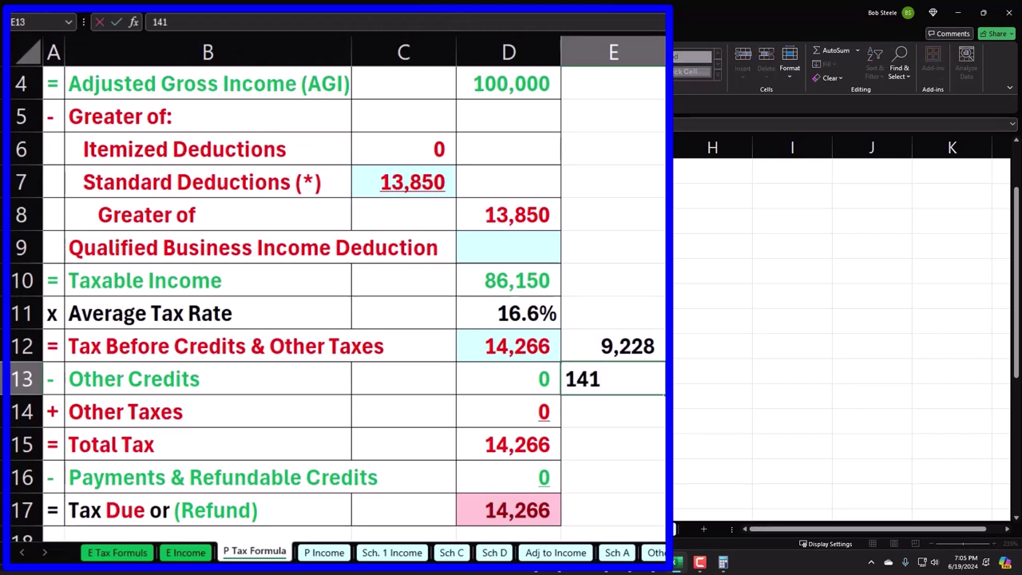
text(29)
key(Return)
- Add E12 and E13 in cell E14, and check the sum against total tax on Form 1040 line 24 in Lacerte
text(+)
key(Up)
key(Up)
text(+)
key(Up)
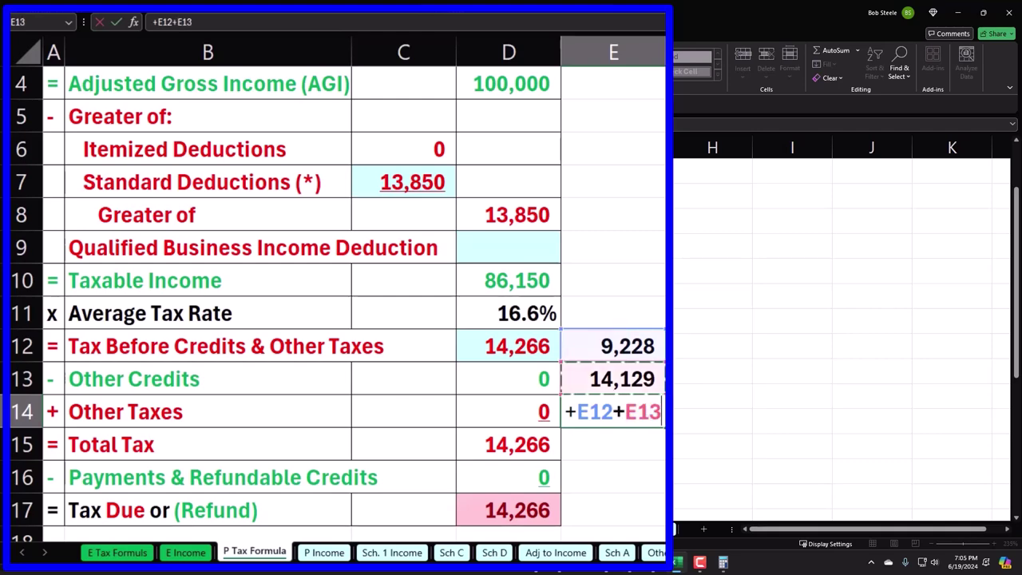
key(Return)
click(653, 562)
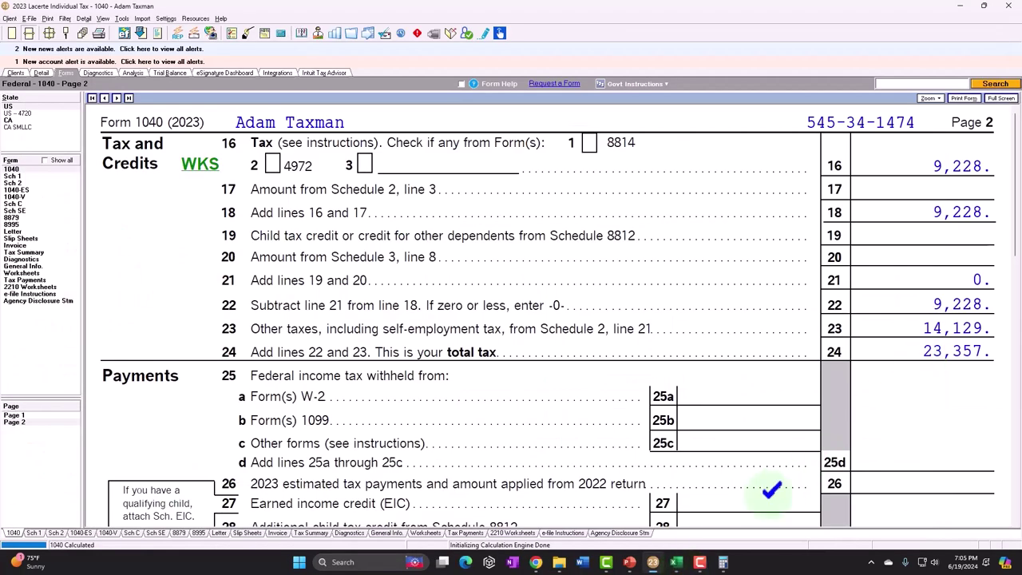
click(680, 564)
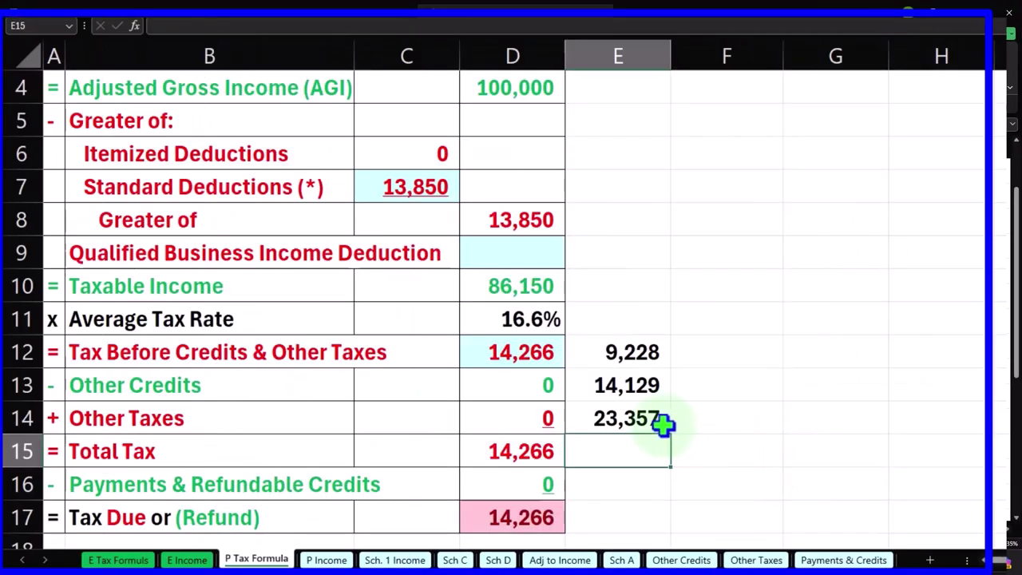
- Move the tax figures in E12:E14 up to E10:E12, and select the W-2 scenario's tax before credits in D12
click(615, 415)
drag(639, 356, 636, 407)
drag(638, 335, 643, 286)
click(540, 345)
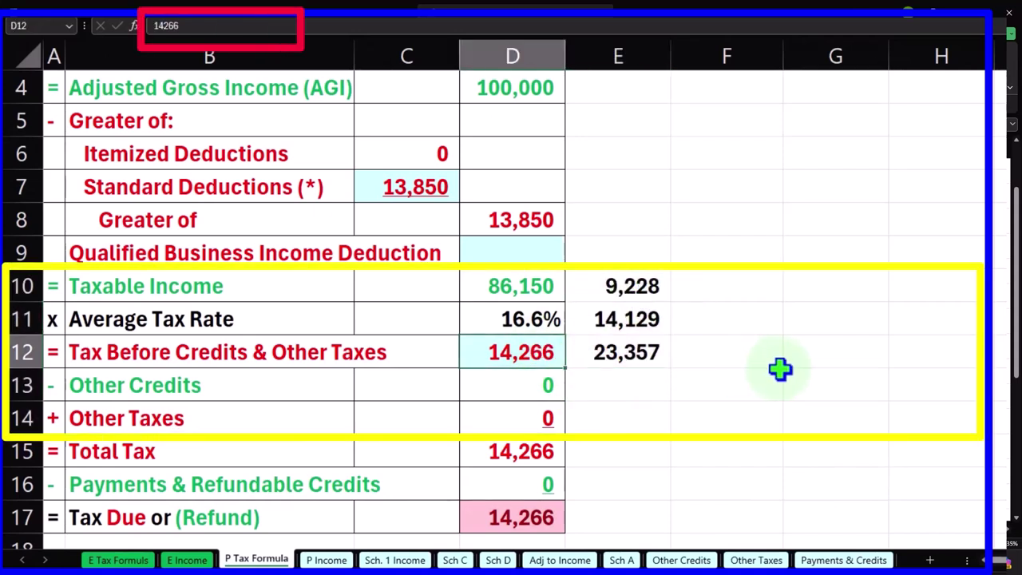
- Calculate the employee's social security tax in F11 as D4 times .062
click(755, 313)
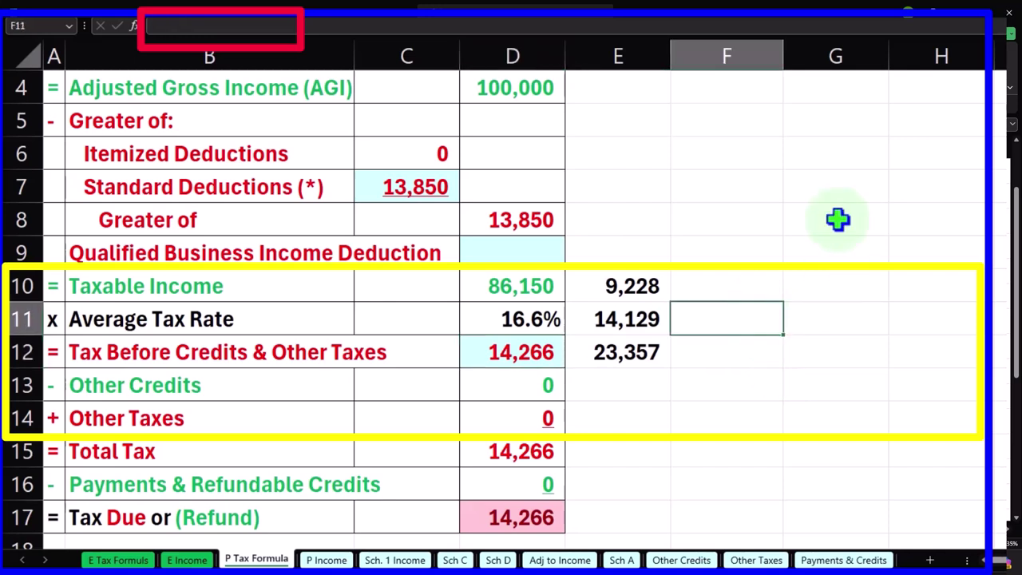
text(=)
key(Up)
key(Up)
key(Up)
key(Up)
key(Up)
key(Up)
key(Left)
key(Left)
key(Left)
key(Up)
key(Right)
text(*.06)
key(Return)
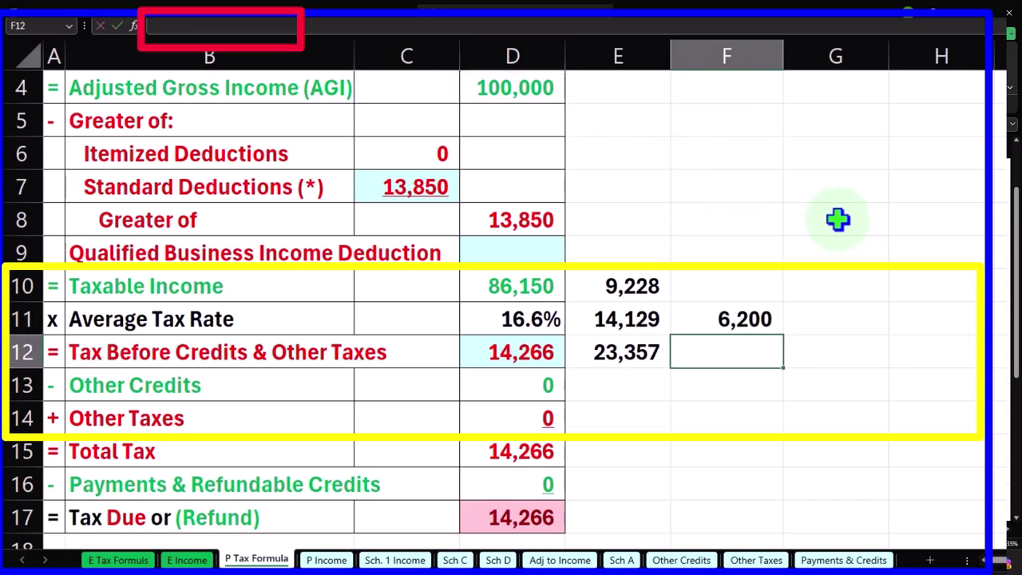
- Calculate the employee's Medicare tax in G11 as D4 times .0145
key(Up)
key(Right)
text(=)
key(Left)
key(Up)
key(Up)
key(Up)
key(Up)
key(Up)
key(Up)
key(Left)
key(Left)
key(Up)
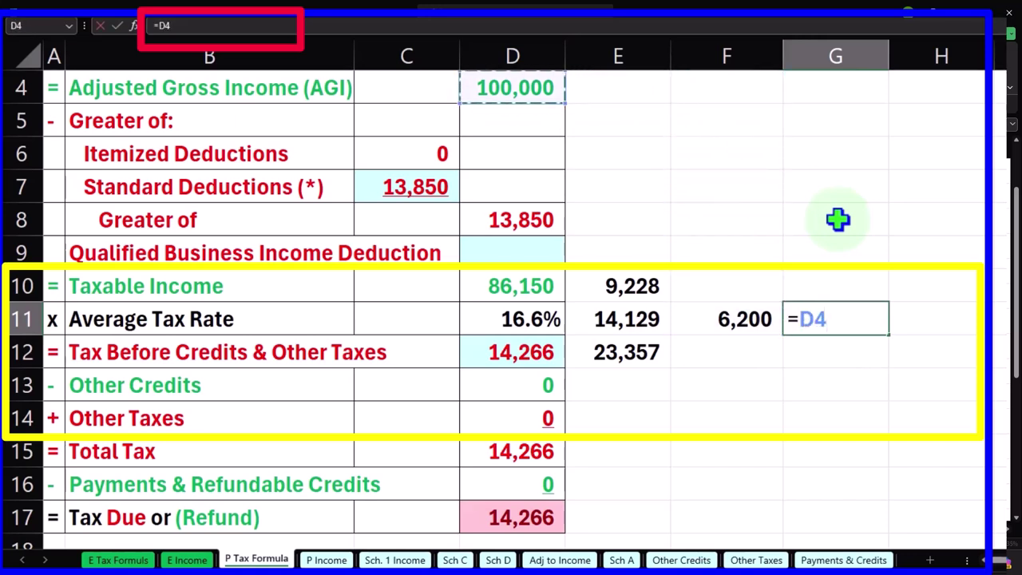
text(*.0145)
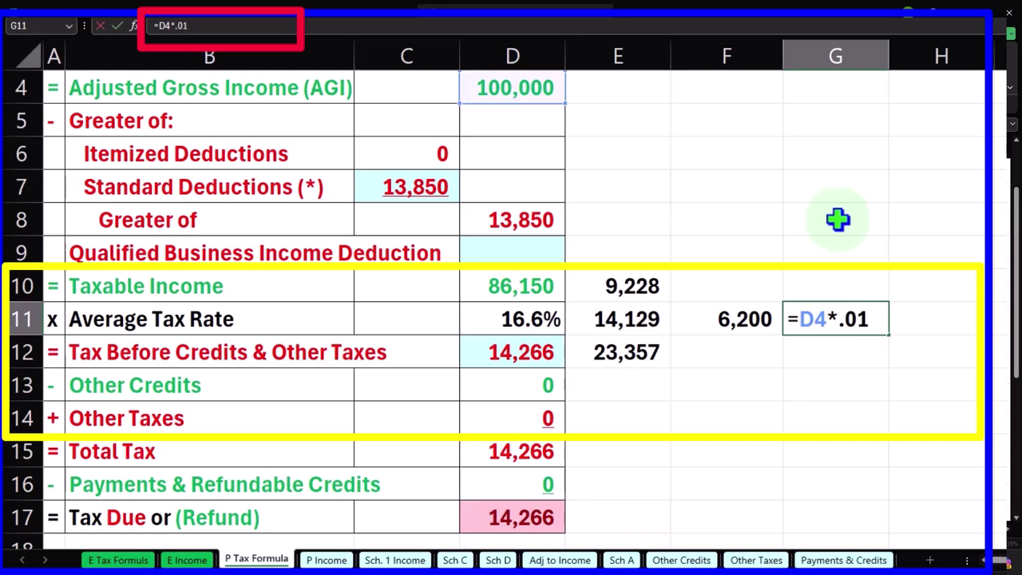
key(Return)
- Try to total the social security and Medicare amounts in H11
key(Up)
key(Right)
text(+)
key(Left)
key(Left)
text(+)
key(Up)
key(Return)
key(Left)
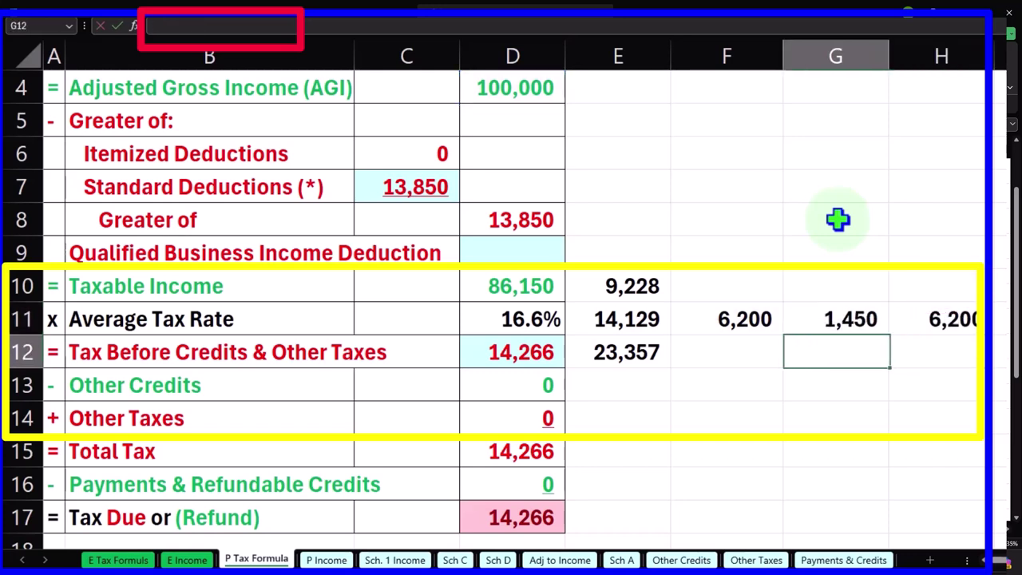
- Replace the formula in H11 with the sum of F11 and G11
key(Up)
key(Right)
text(+)
key(Left)
key(Left)
text(+)
key(Left)
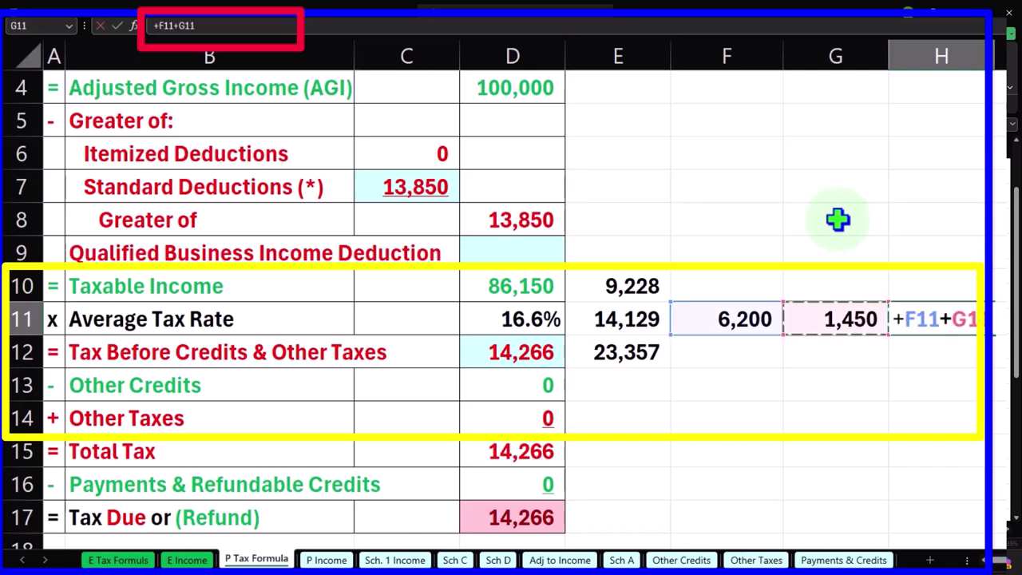
key(Return)
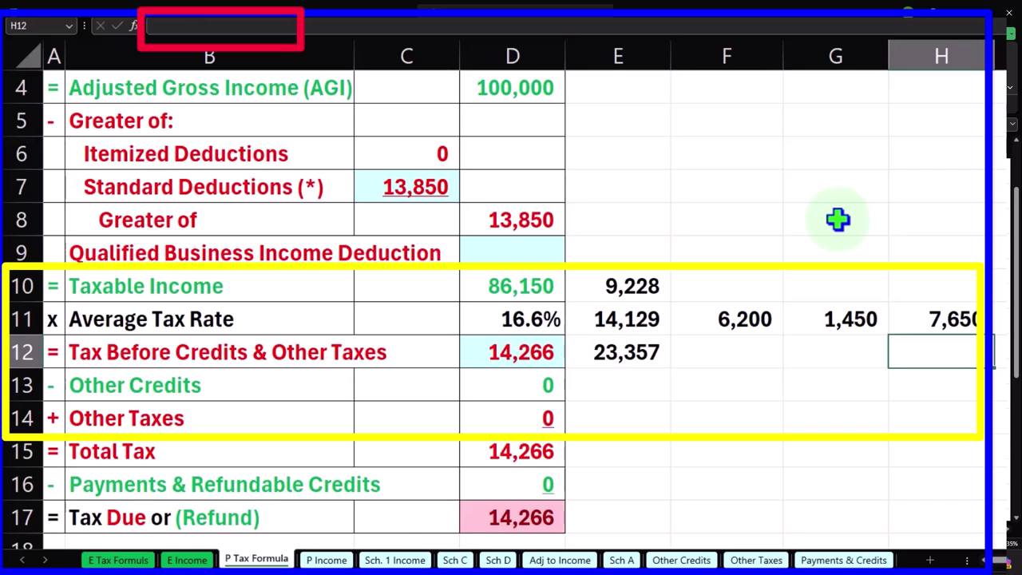
- Review the payroll tax sum in H11, and enter 7650 in cell E13
key(Left)
key(Left)
key(Right)
key(Right)
key(Up)
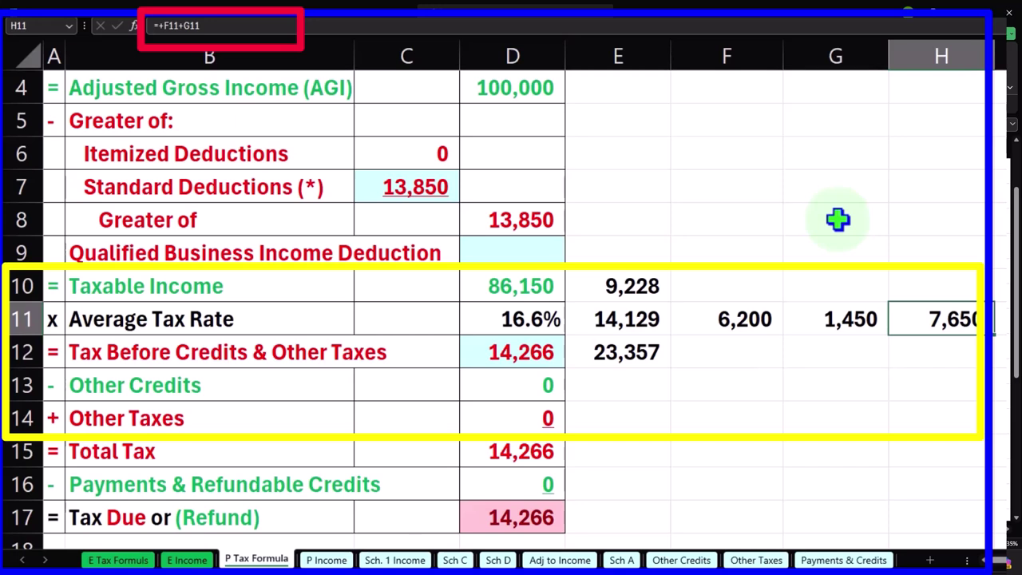
key(Down)
key(Left)
key(Left)
key(Left)
key(Down)
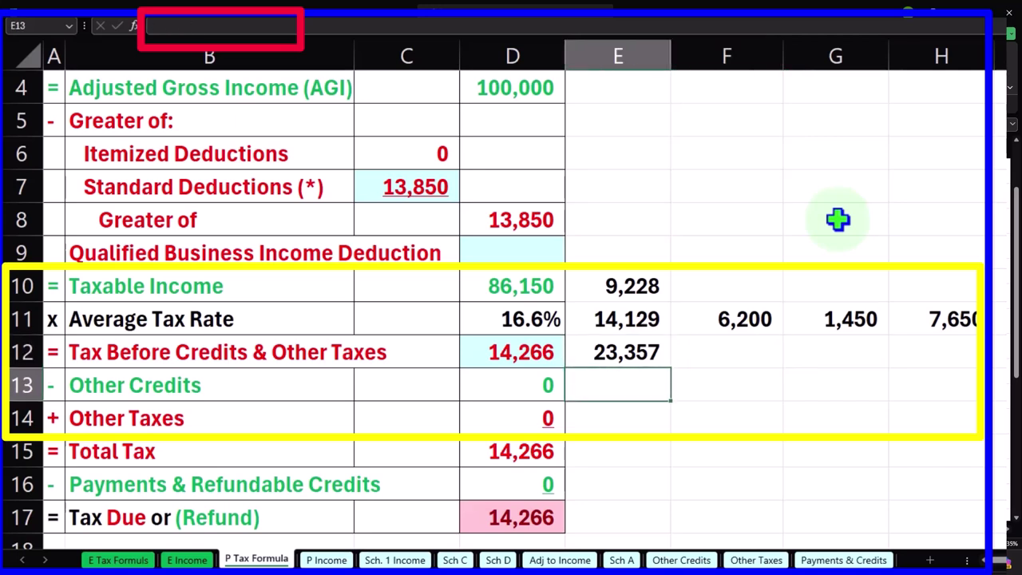
text(7650)
key(Return)
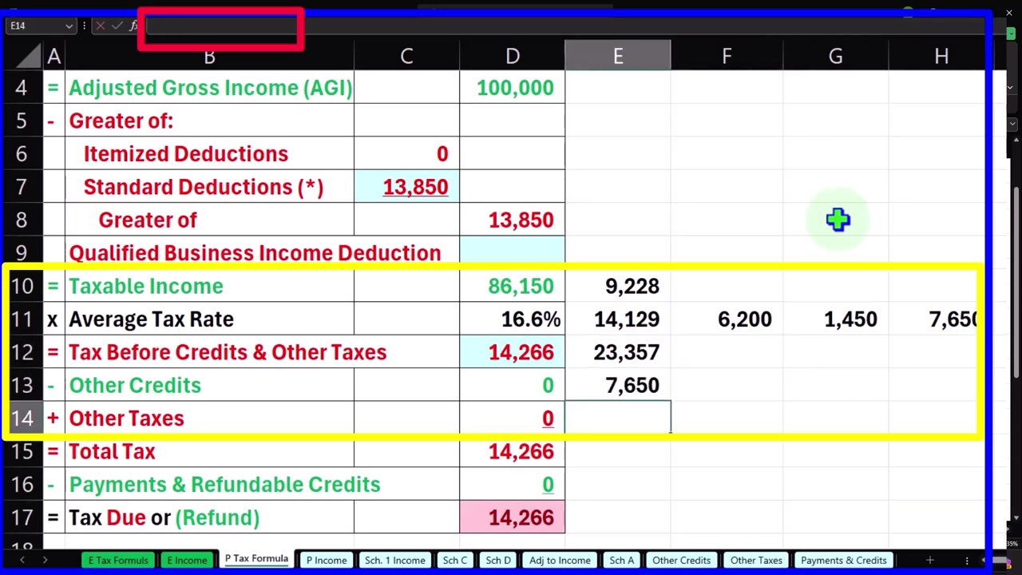
text(+)
key(Up)
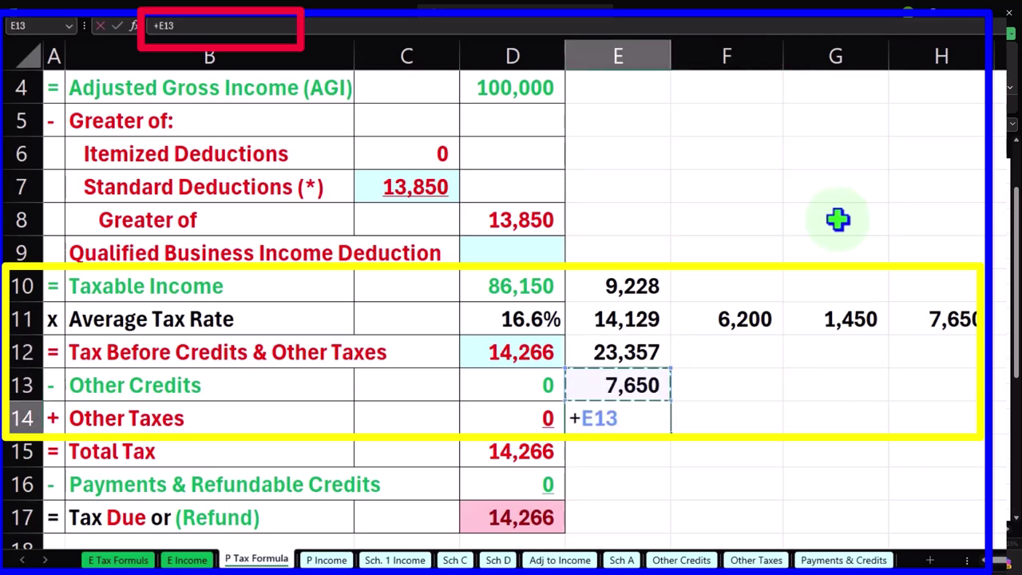
key(BackSpace)
key(BackSpace)
key(BackSpace)
key(BackSpace)
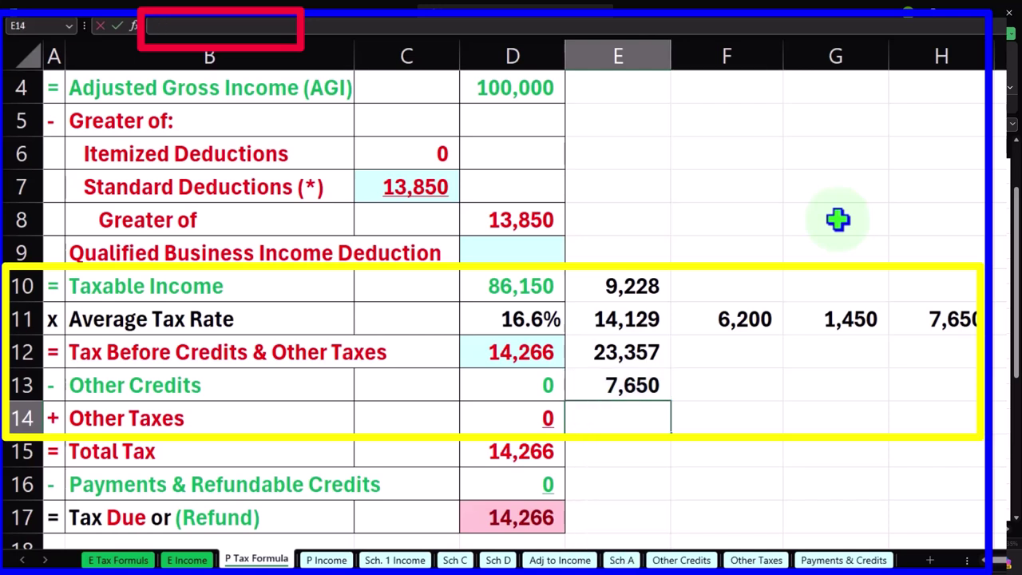
- Add D12 and E13 in cell E14, and compare the result with the self-employment total in E12
key(Up)
key(Down)
text(+)
key(Left)
key(Up)
key(Up)
text(+)
key(Up)
key(Return)
key(Up)
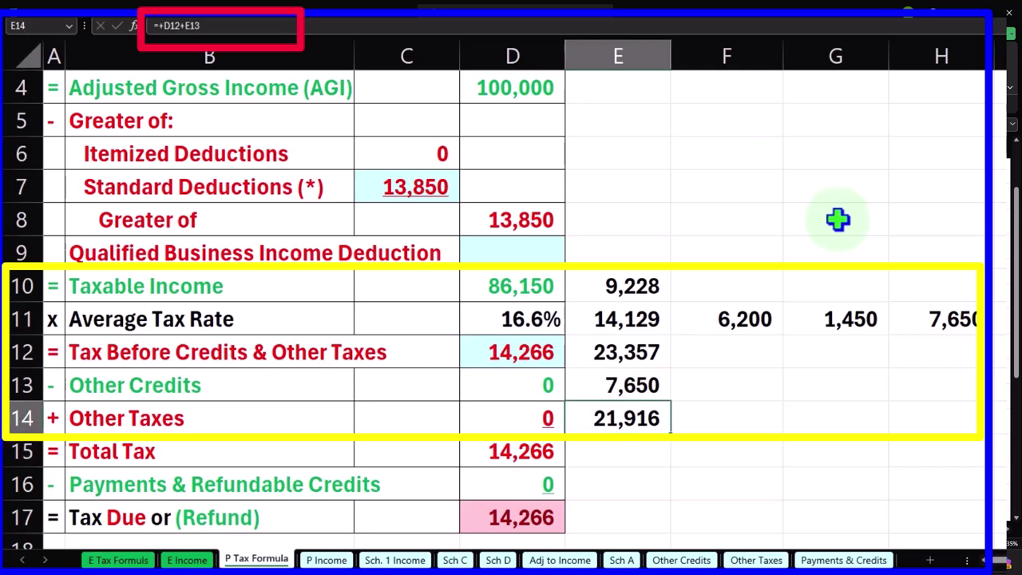
click(617, 355)
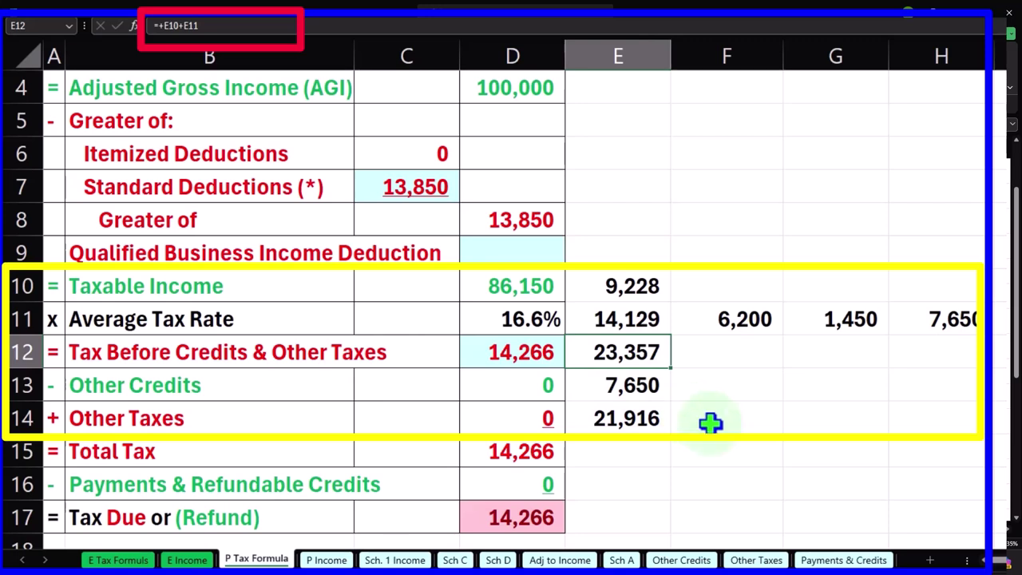
- Switch to Lacerte and delete the business 1 entry from the Business Income (Schedule C) input screen
mouse_move(862, 572)
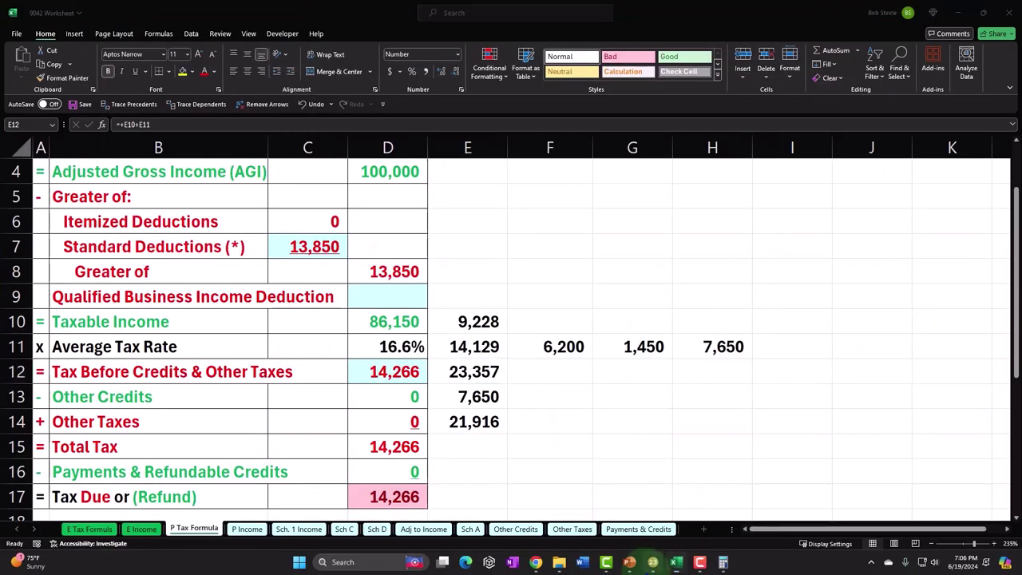
click(653, 563)
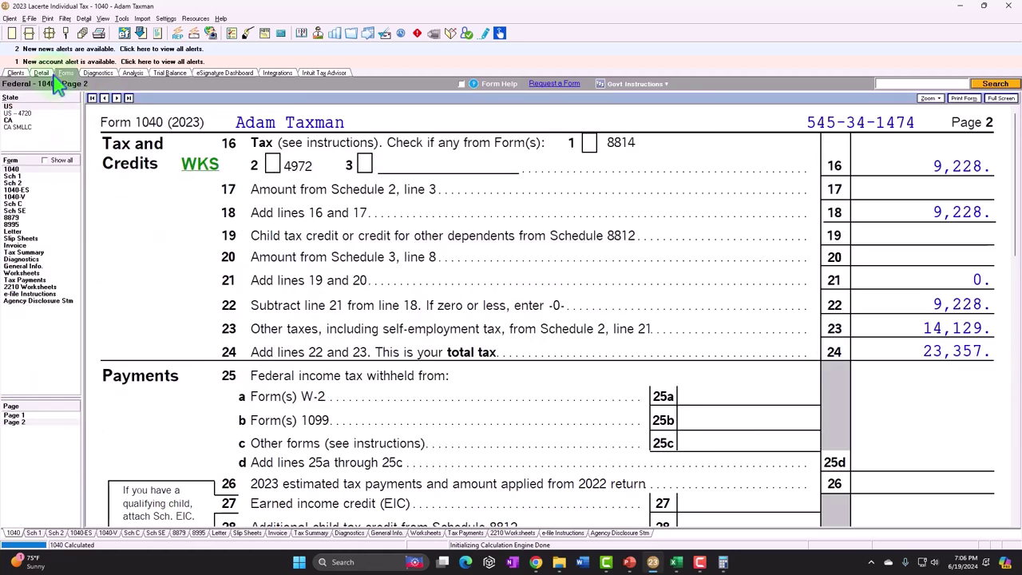
click(42, 73)
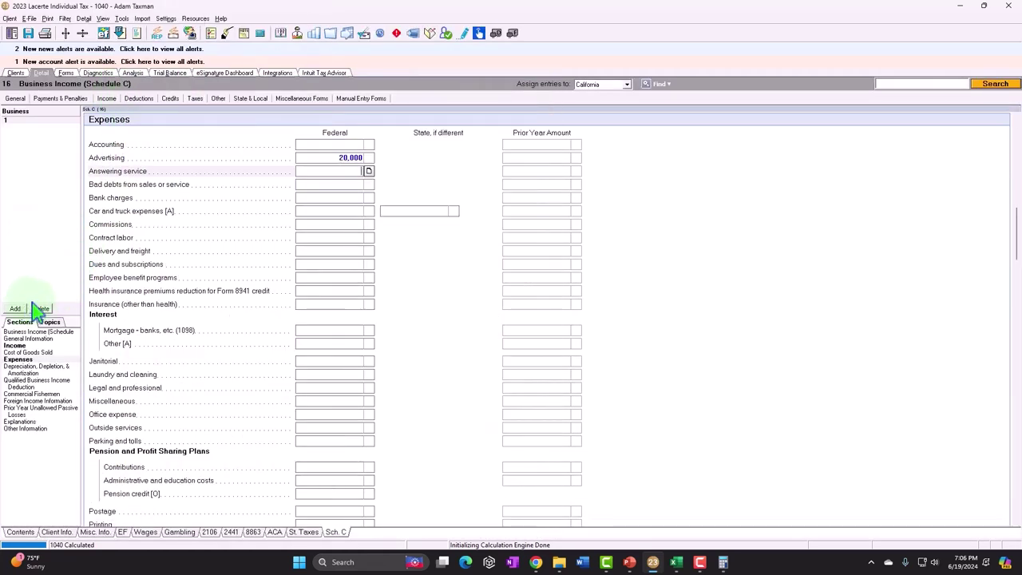
click(41, 308)
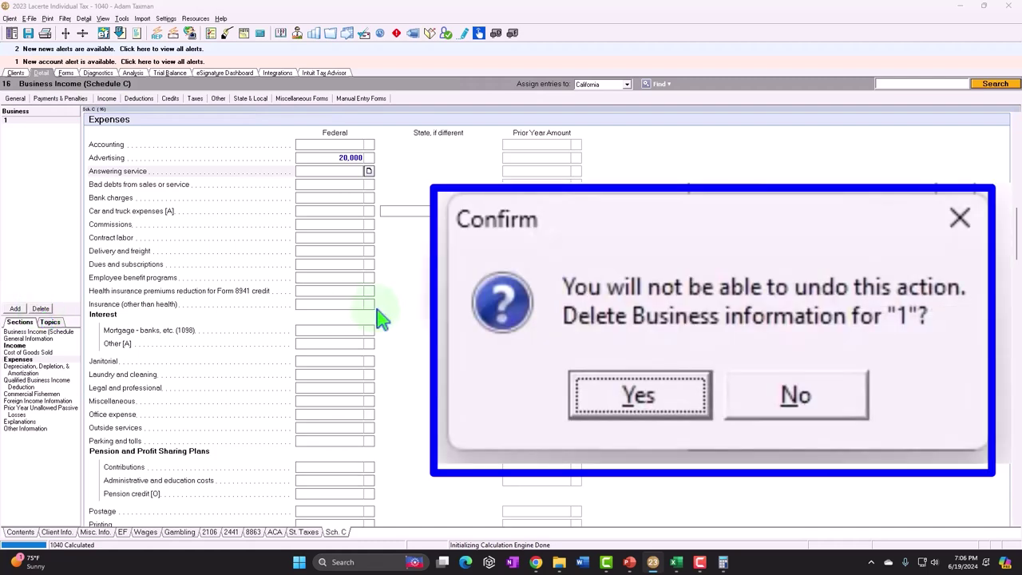
click(471, 324)
- Open the Rental & Royalty Income (Schedule E) input screen and enter 120,000 as rents or royalties received
click(139, 98)
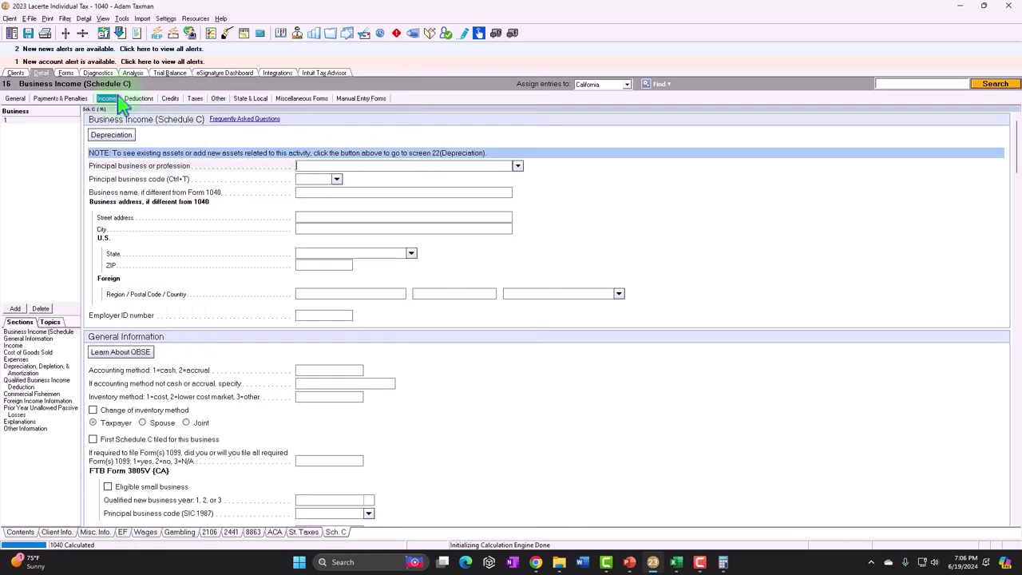
click(107, 98)
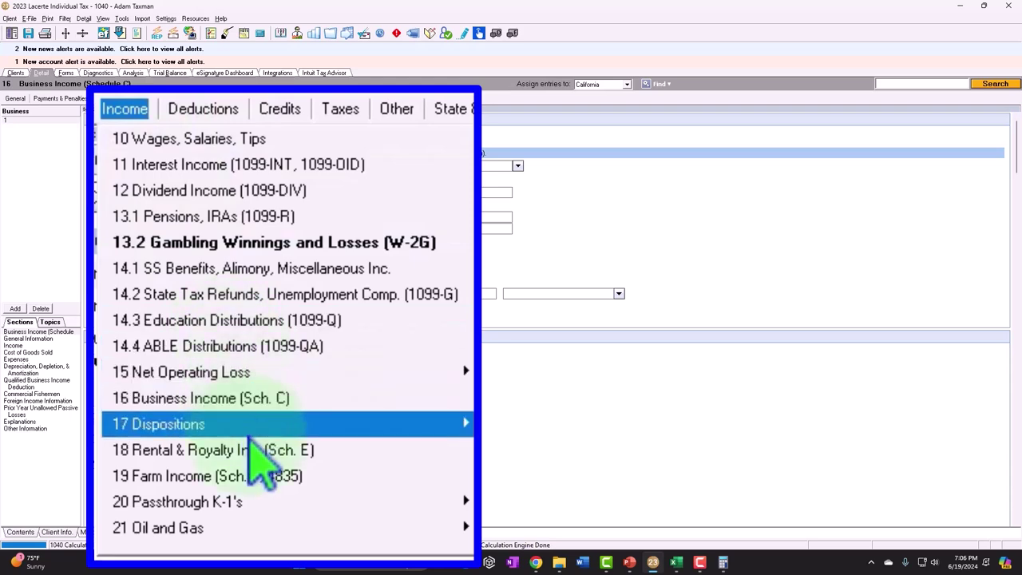
click(157, 239)
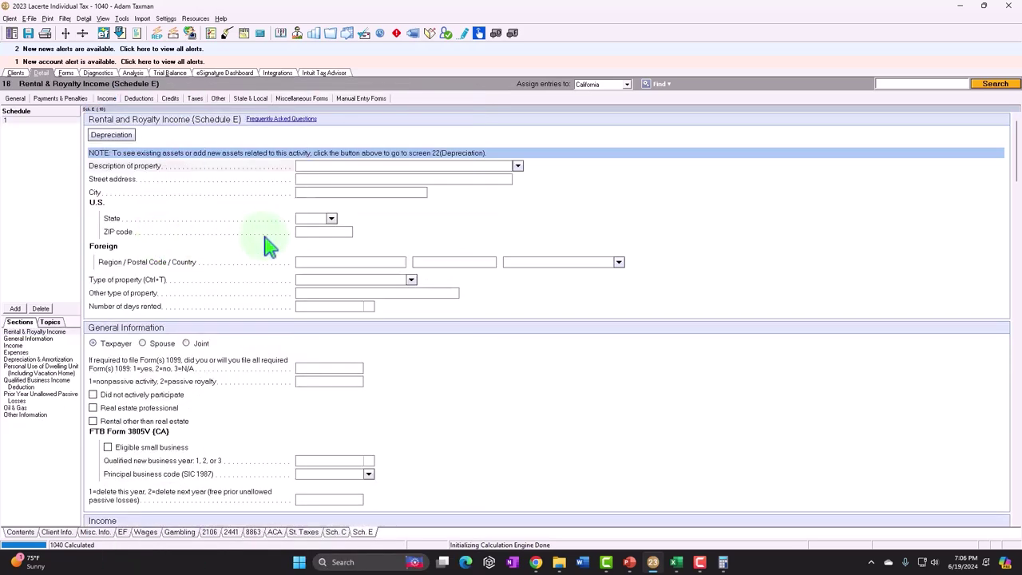
scroll(270, 246, down, 5)
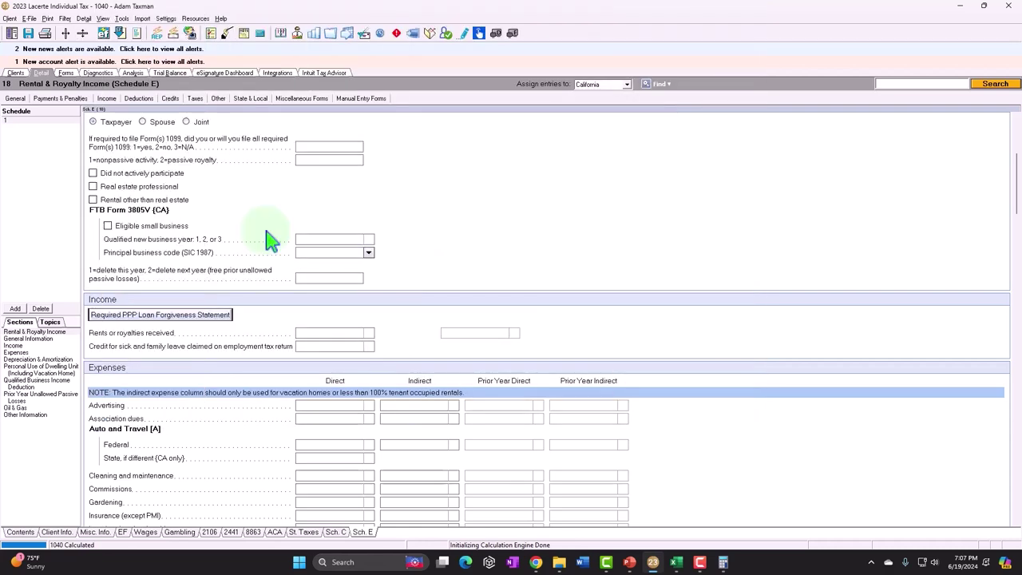
scroll(269, 238, down, 5)
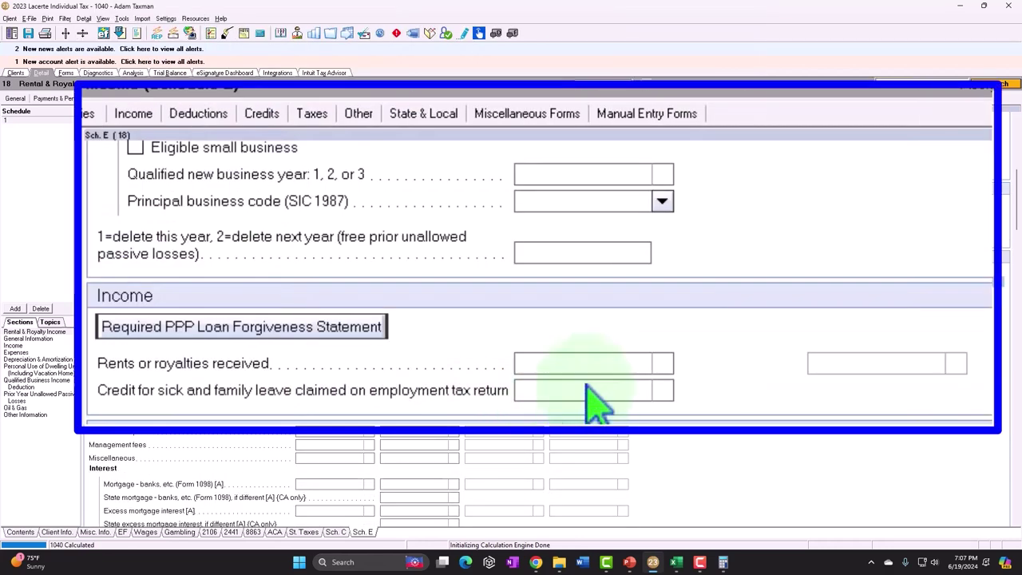
click(587, 363)
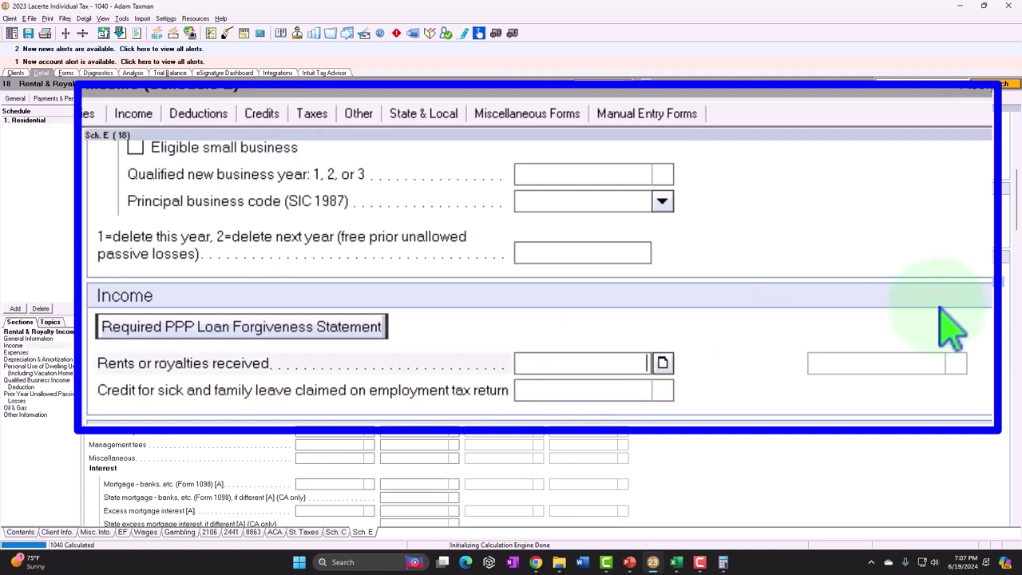
text(120,000)
key(Return)
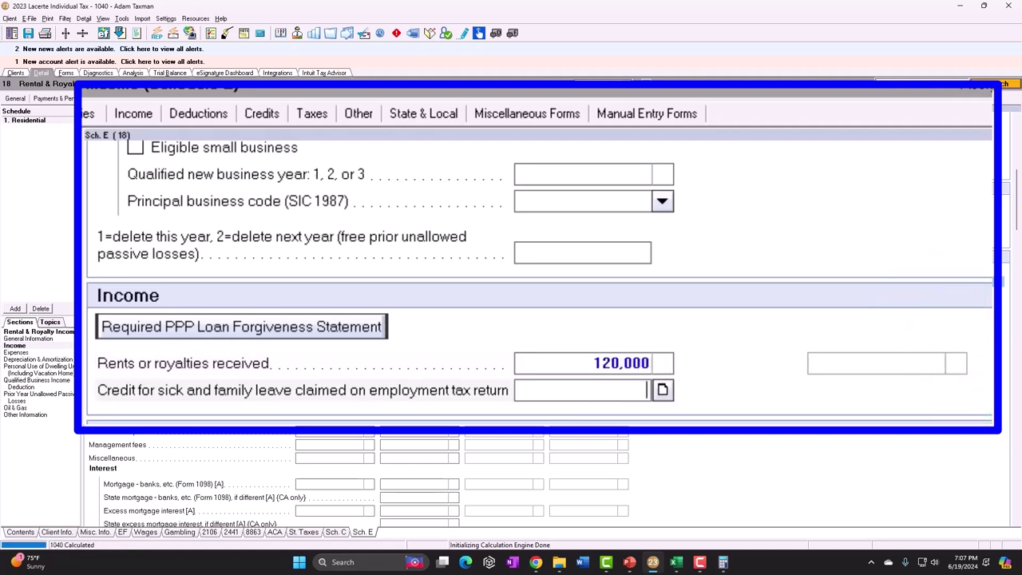
- Enter 20,000 as the advertising expense for the Schedule E rental
key(Return)
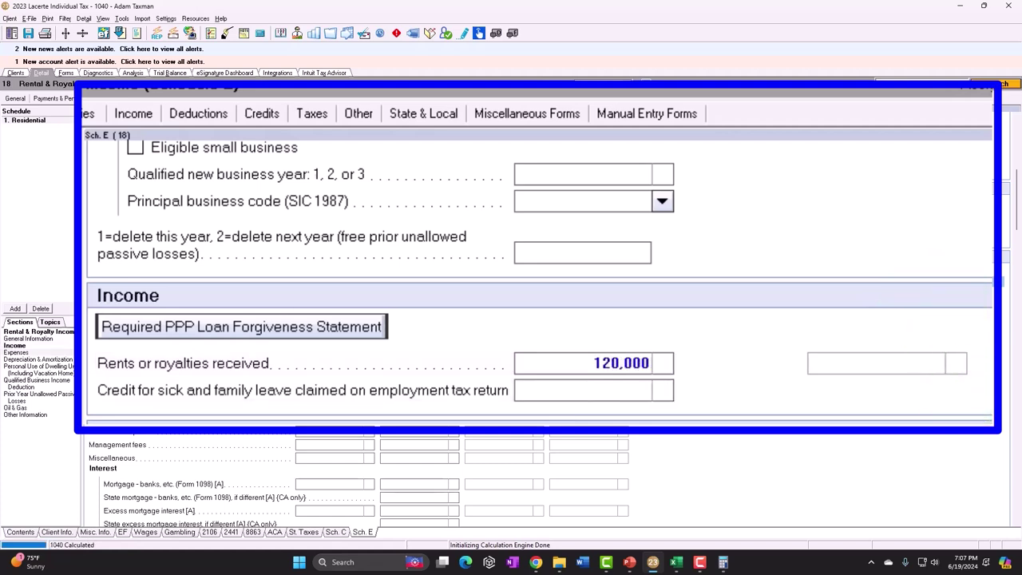
text(200000)
key(Return)
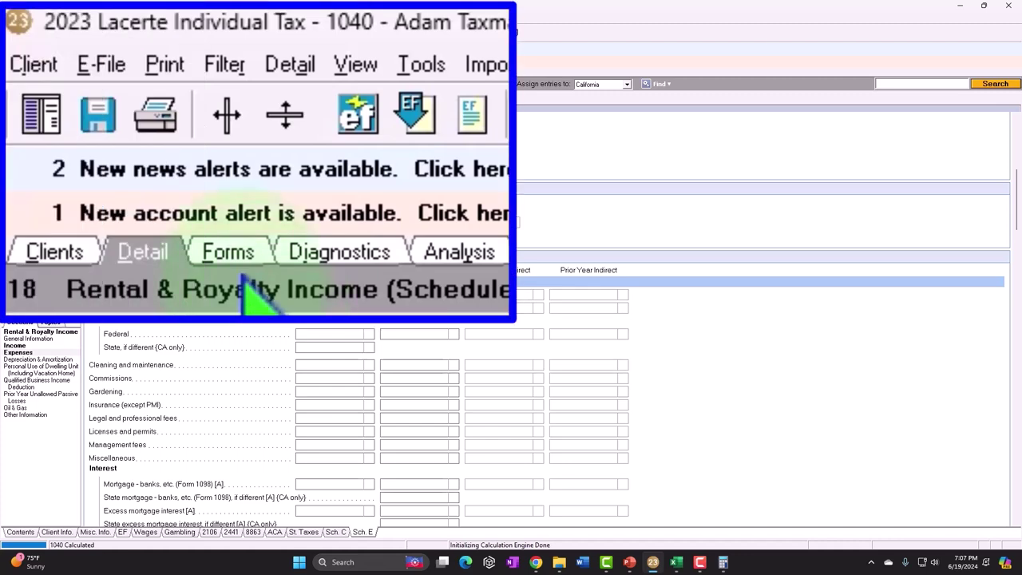
- Display the calculated Schedule E form and review its rents, advertising expense and total rental income lines
click(230, 254)
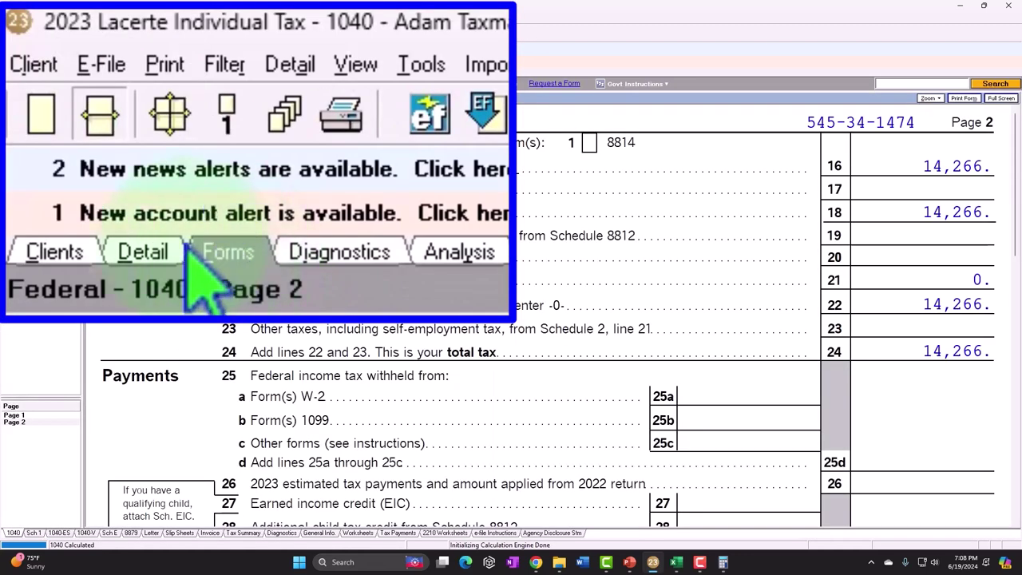
click(46, 236)
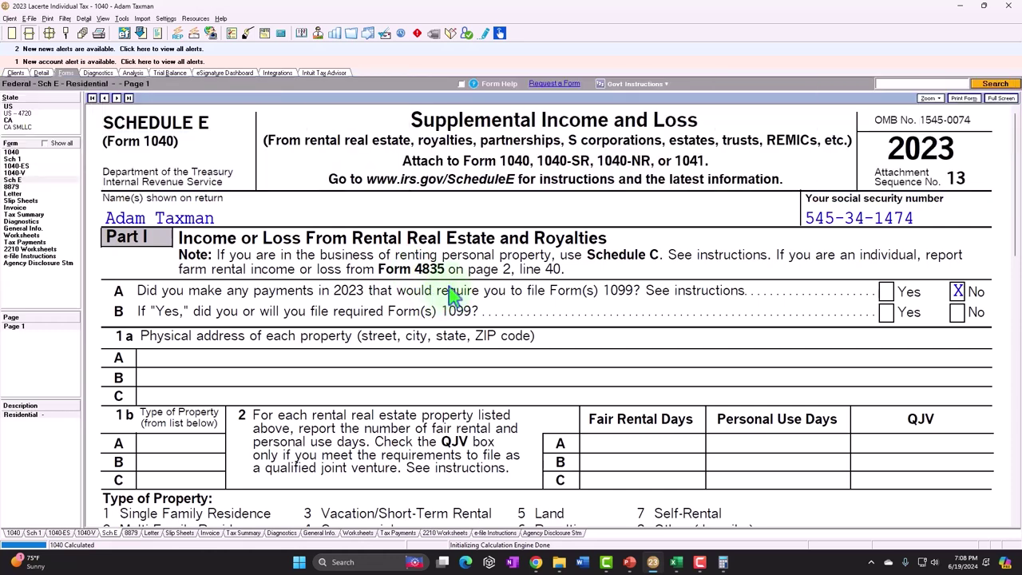
scroll(450, 292, down, 5)
scroll(450, 294, down, 1)
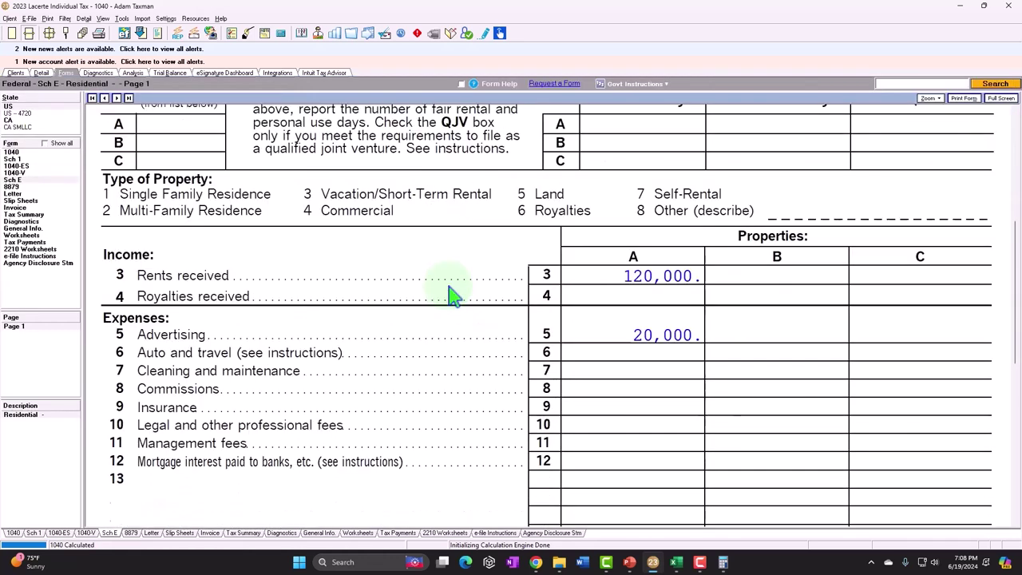
scroll(450, 293, down, 1)
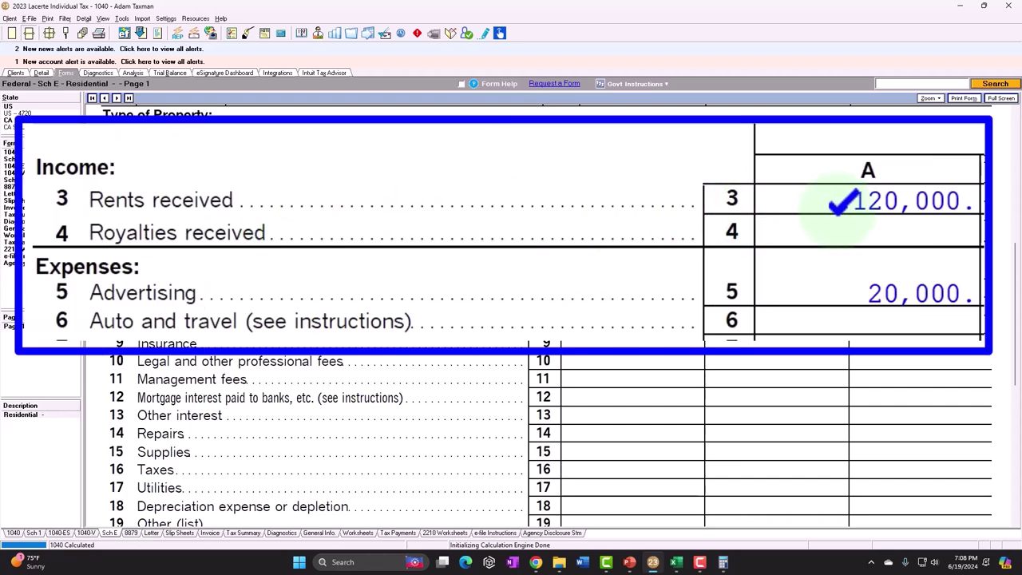
scroll(558, 314, down, 1)
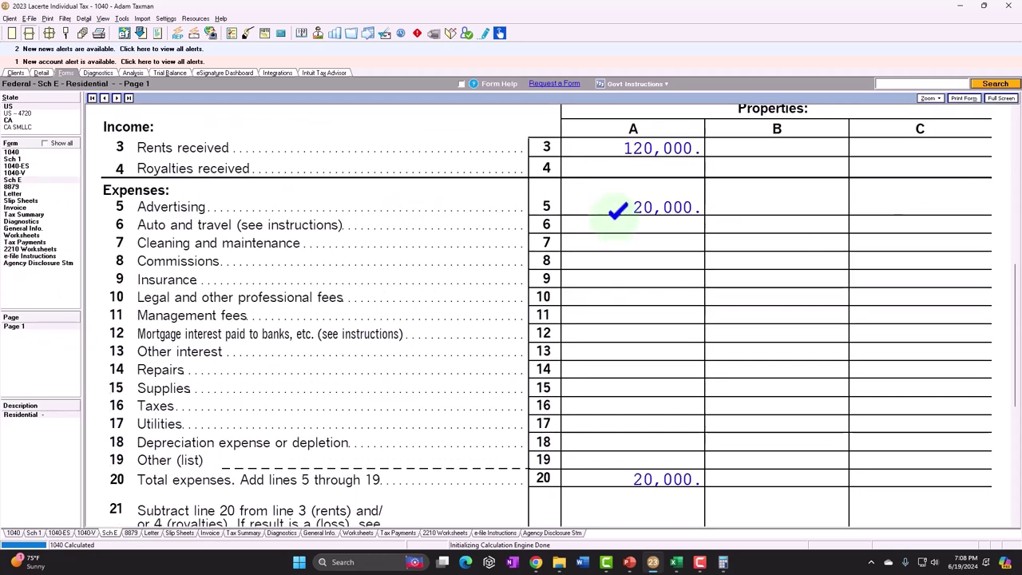
scroll(543, 311, down, 5)
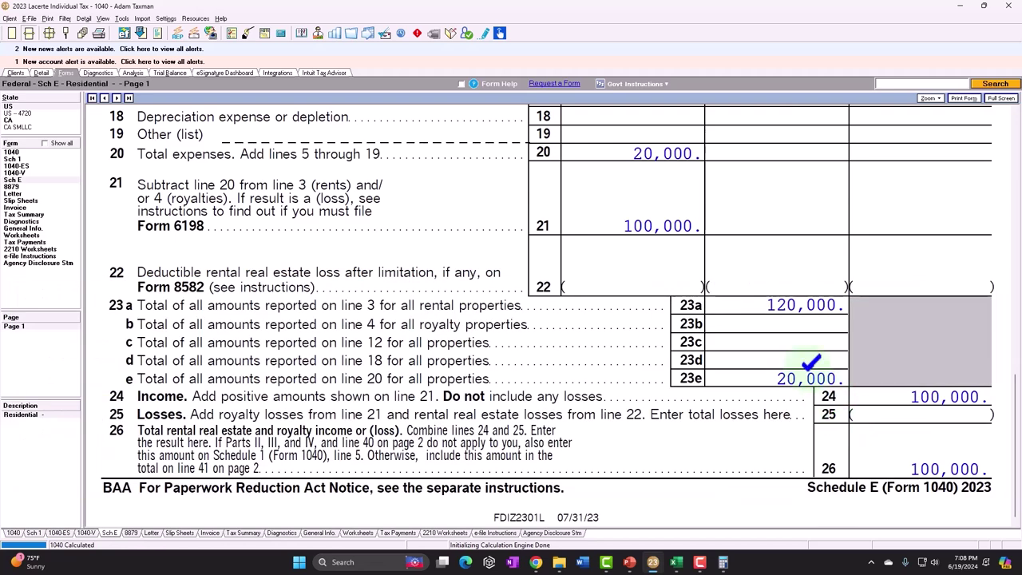
- Trace the rental income through Schedule 1 to taxable income on Form 1040, and compare it with cell D10 in the Excel worksheet
click(12, 159)
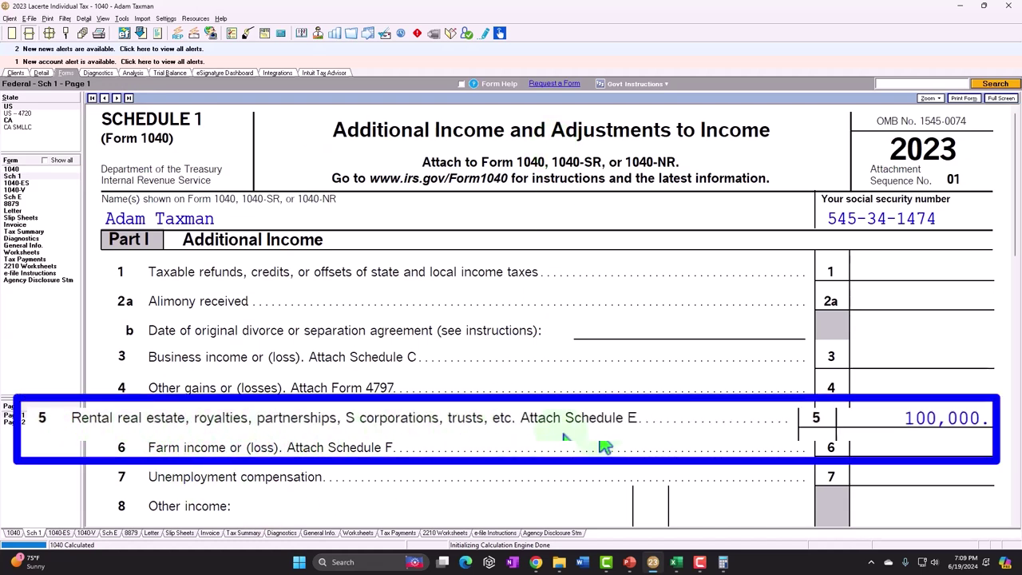
click(10, 170)
scroll(496, 285, down, 15)
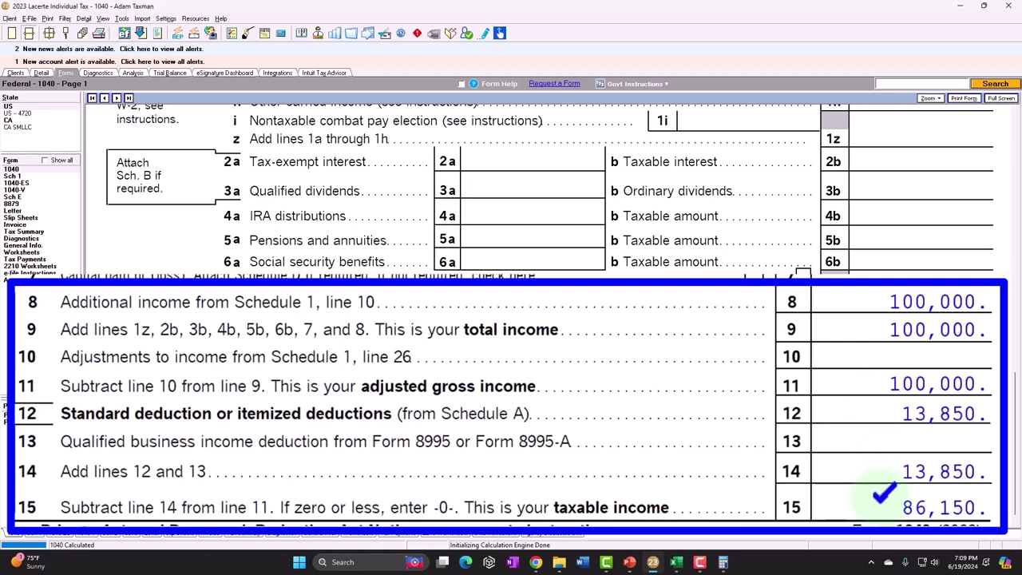
click(675, 562)
click(486, 289)
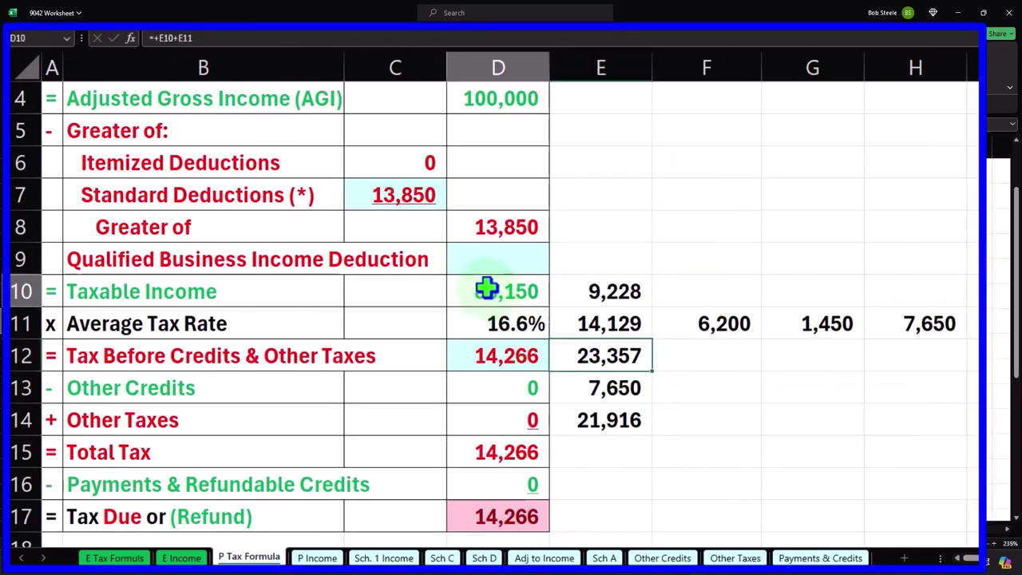
key(alt+Tab)
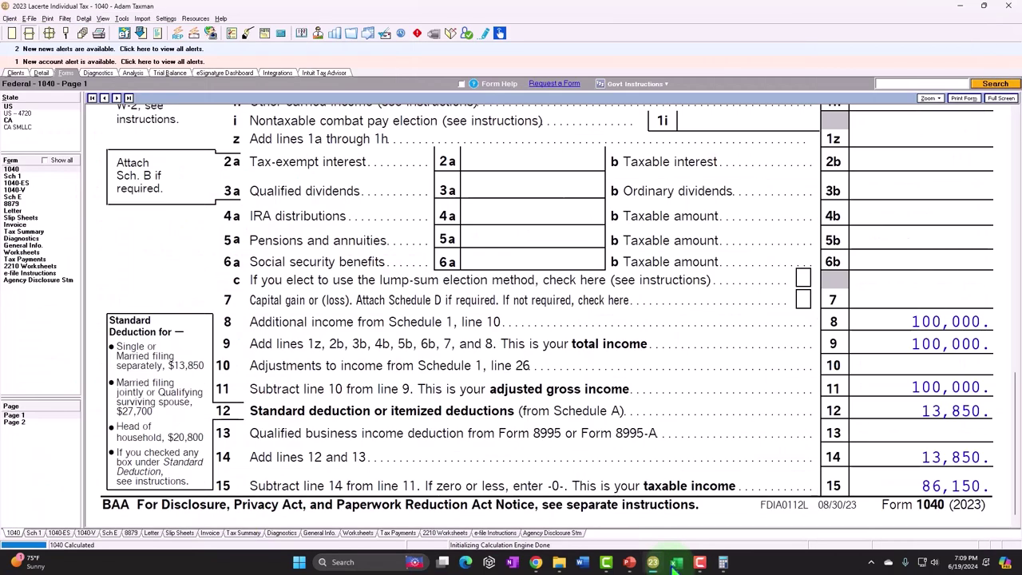
- Check the tax on Form 1040 page 2 against the Excel tax worksheet, and return to Lacerte
click(16, 416)
click(15, 423)
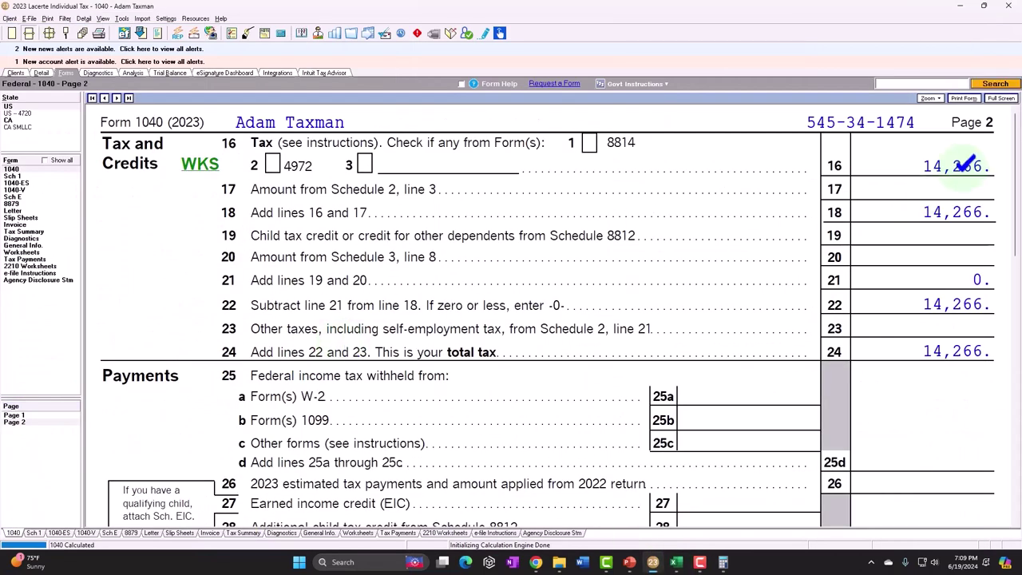
click(676, 562)
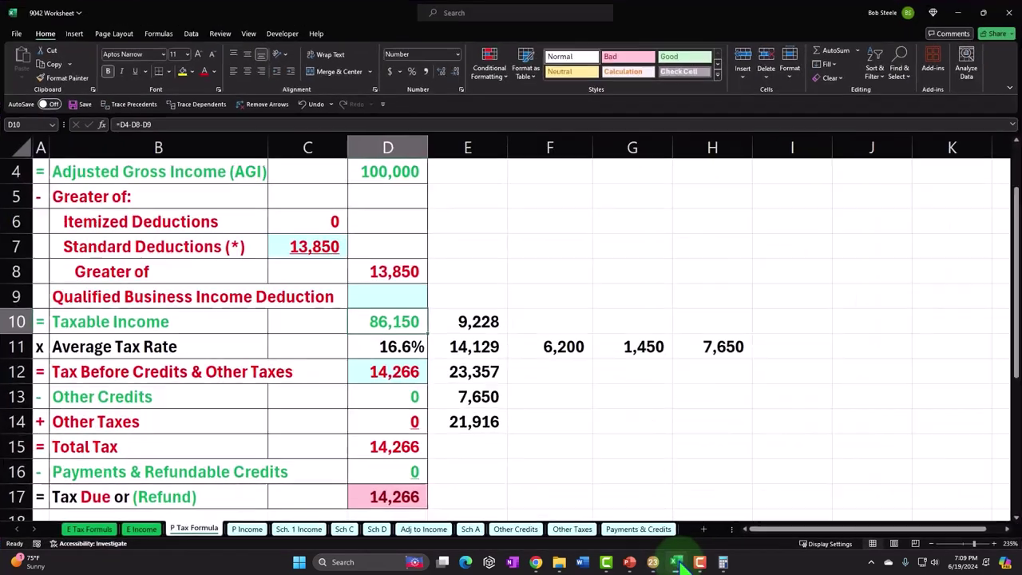
click(675, 562)
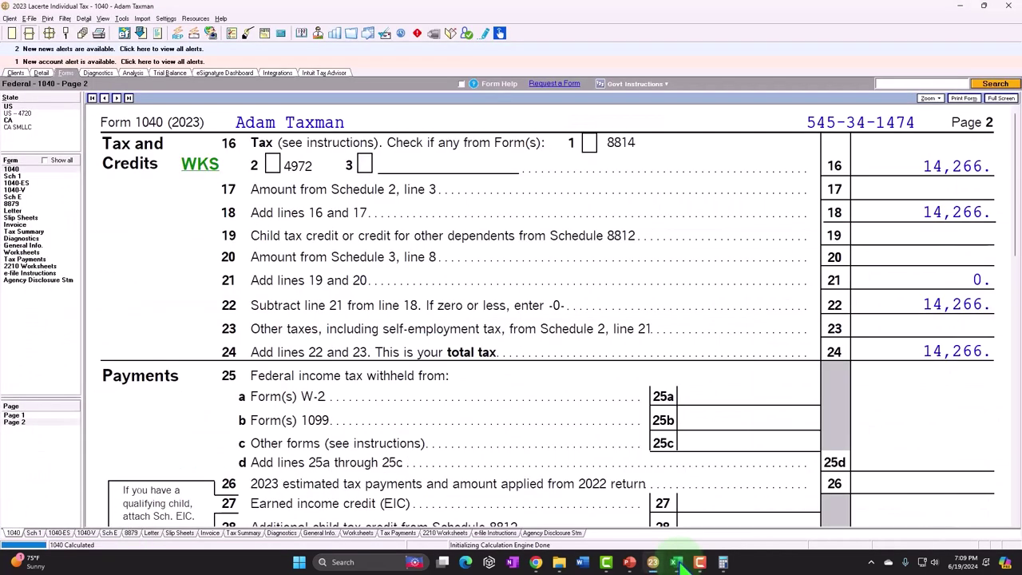
- Review the income, deduction and taxable income lines on Form 1040 page 1
click(14, 415)
scroll(718, 423, down, 5)
scroll(758, 407, down, 8)
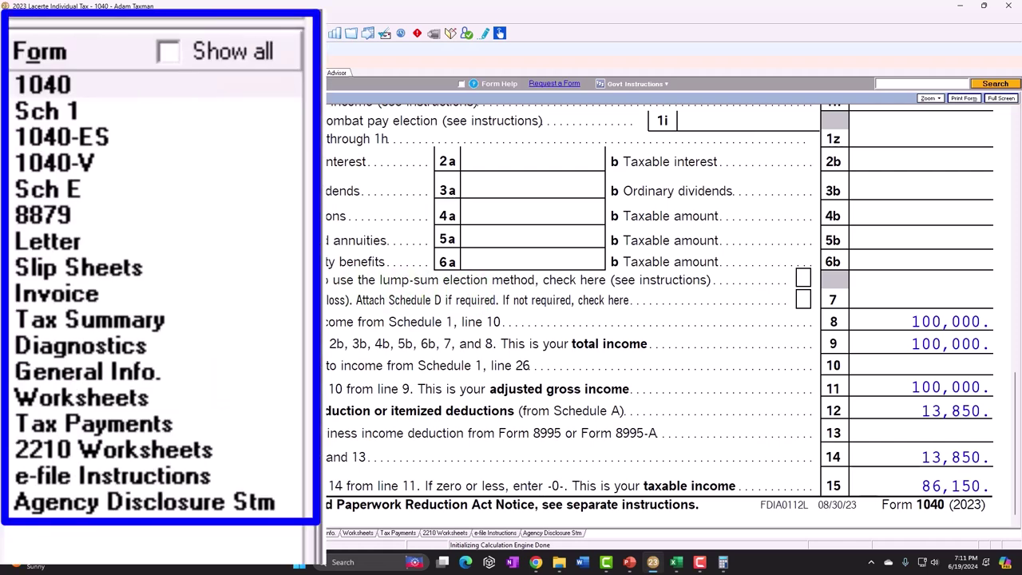
- Examine Schedule E's property types, rental income and expense lines, and its physical address and rental days sections
click(24, 181)
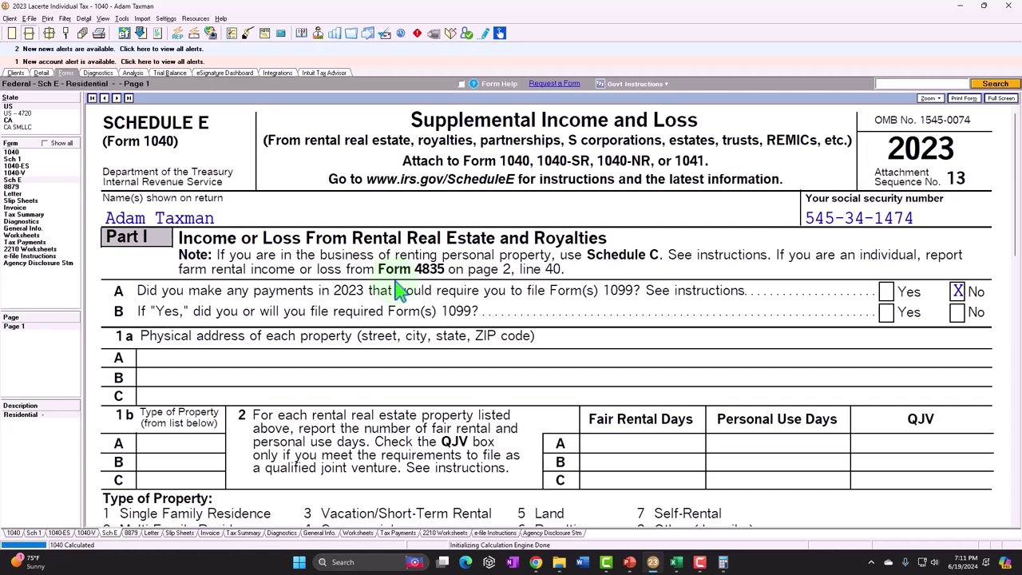
scroll(399, 291, down, 5)
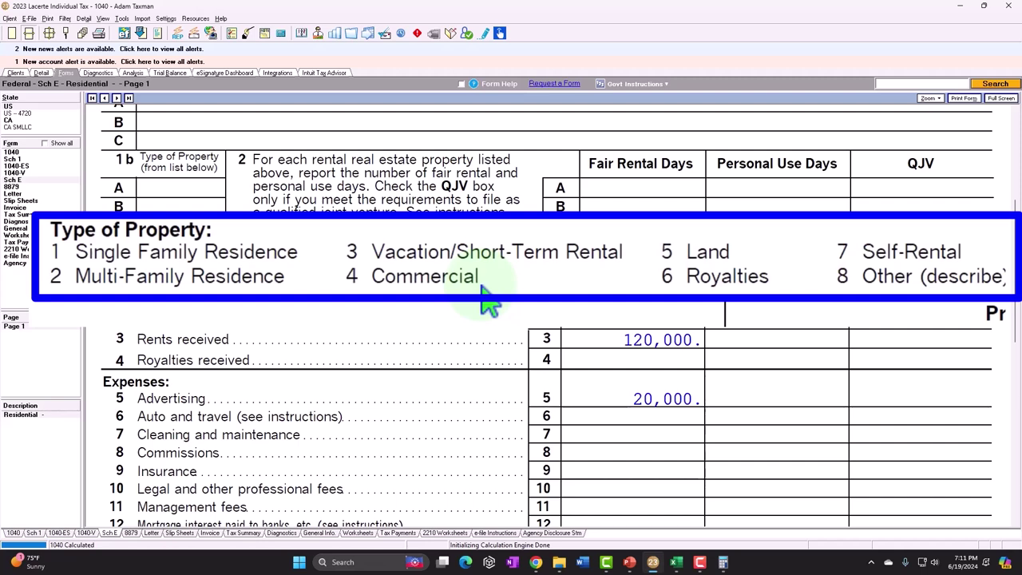
scroll(399, 290, down, 2)
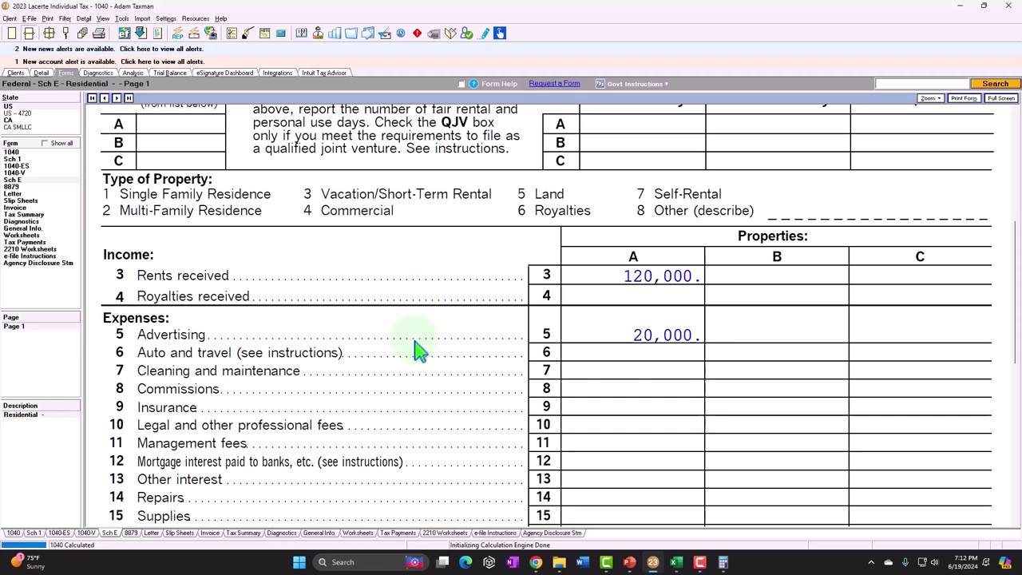
scroll(417, 346, up, 5)
scroll(417, 346, up, 2)
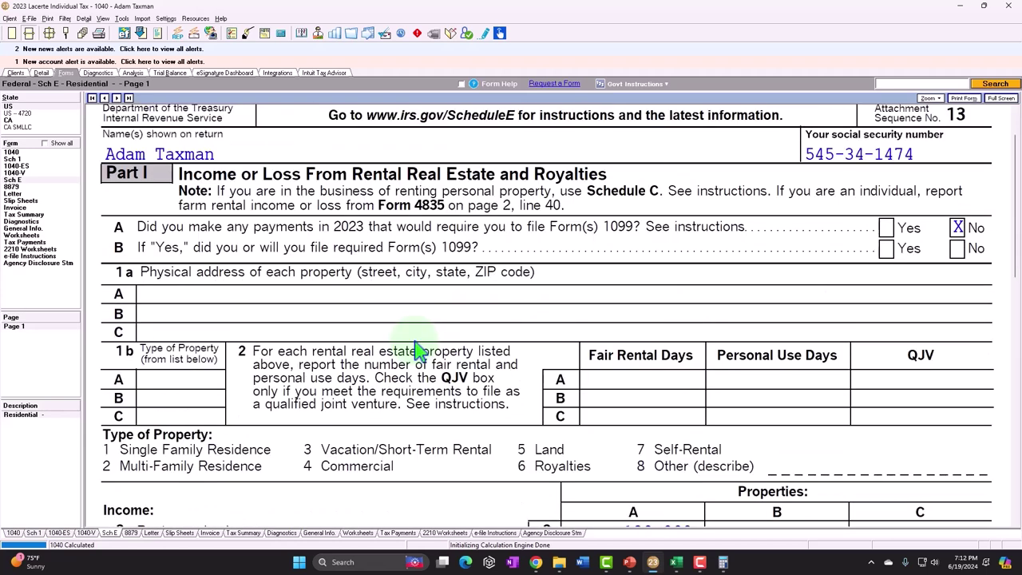
scroll(418, 347, up, 2)
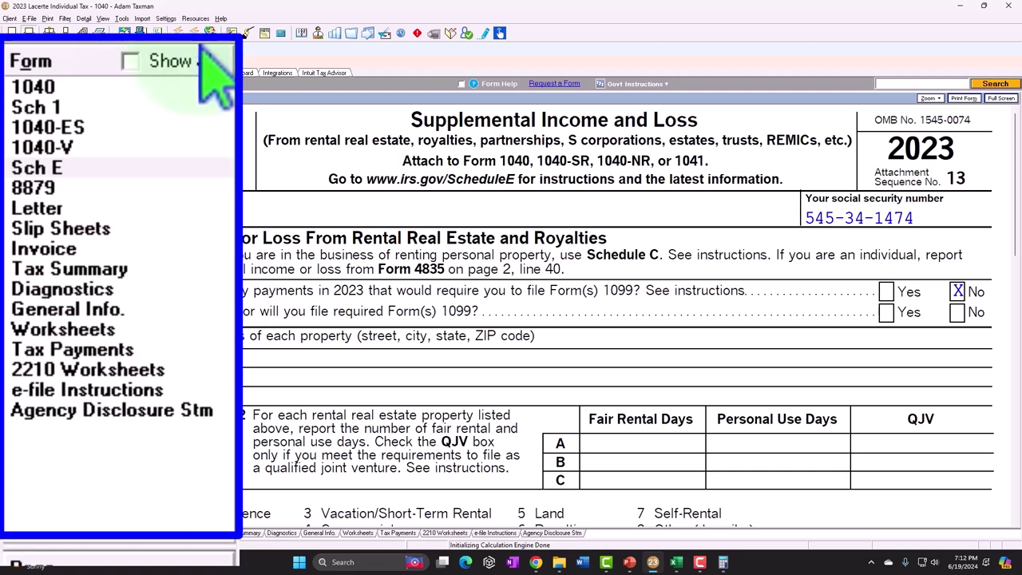
- Show all available forms, open Schedule A, and examine its taxes paid and interest paid sections
click(45, 143)
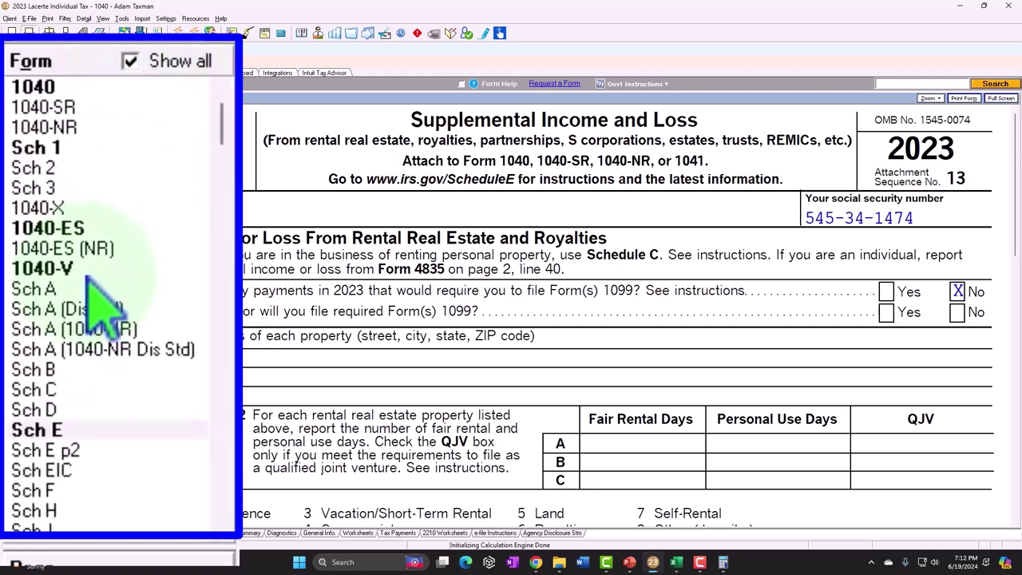
click(27, 223)
scroll(319, 280, down, 5)
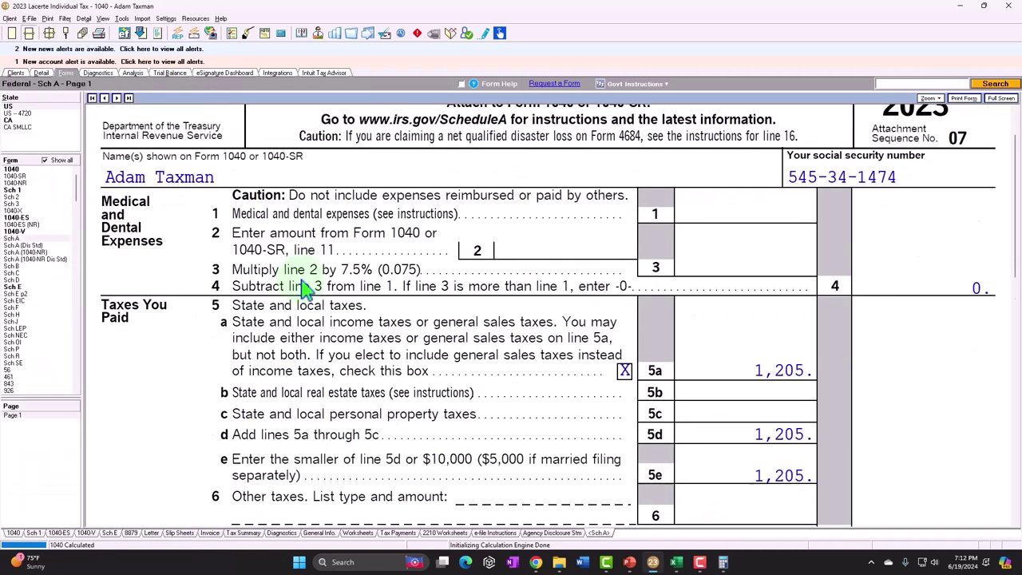
scroll(306, 290, down, 2)
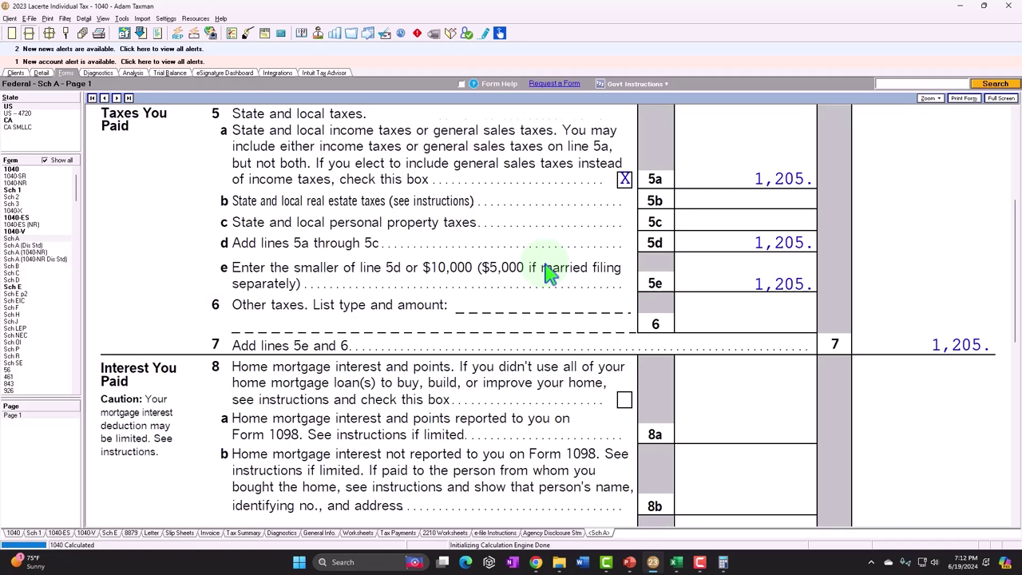
- Review Schedule A's home mortgage interest lines, and examine the rental income, expense and net income lines on Schedule E
scroll(559, 303, down, 1)
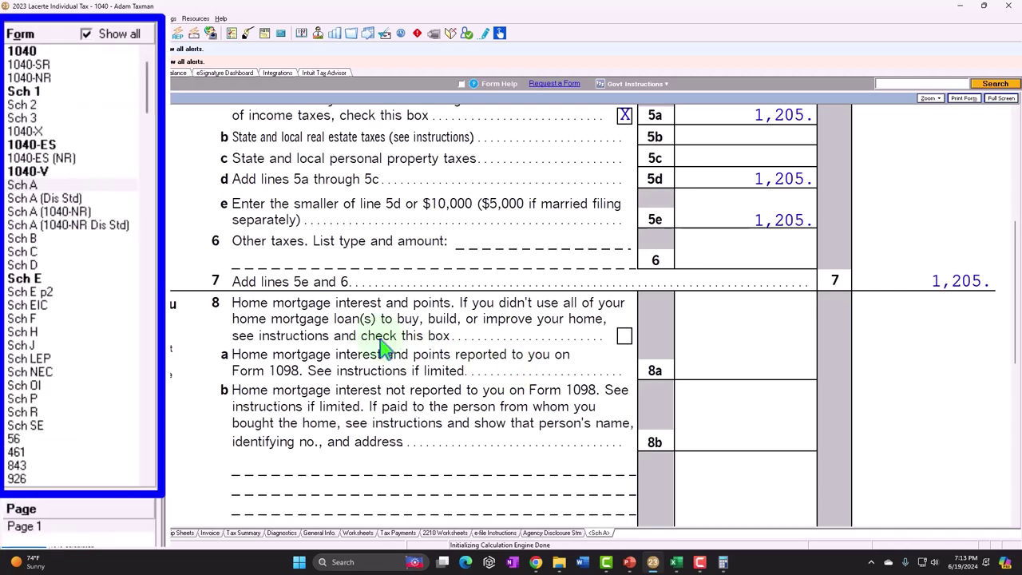
scroll(335, 336, down, 6)
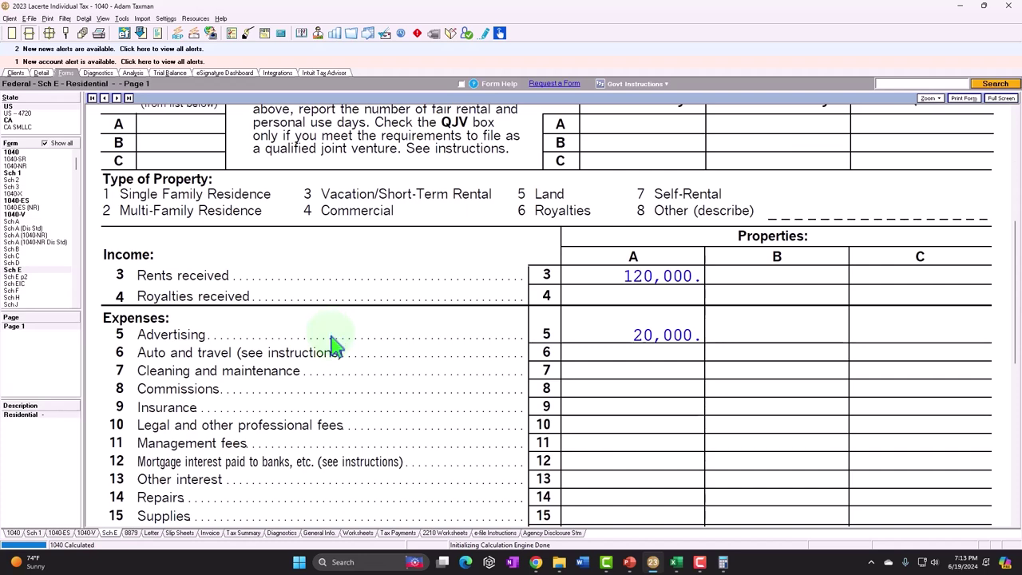
scroll(315, 372, down, 2)
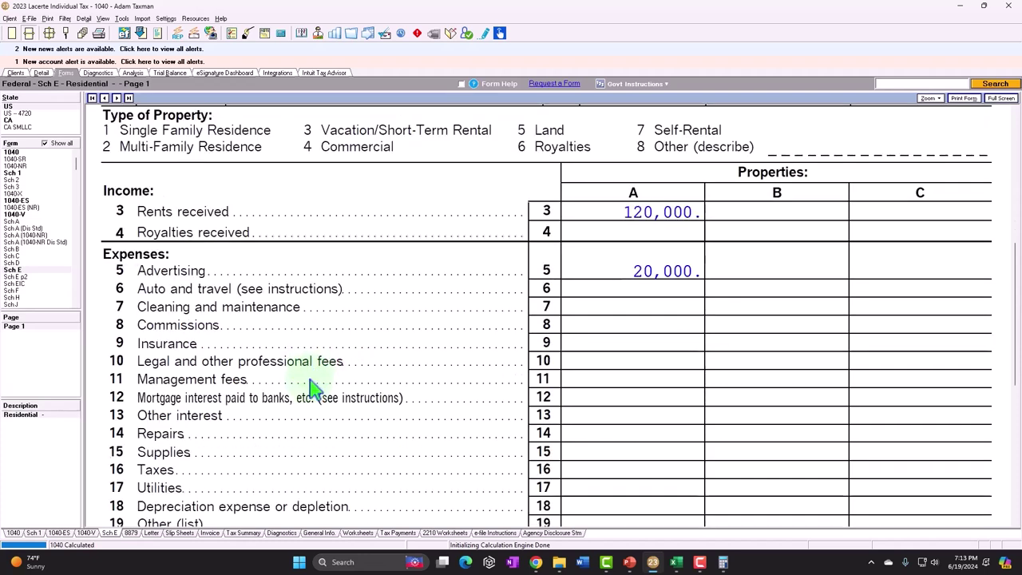
scroll(296, 433, down, 2)
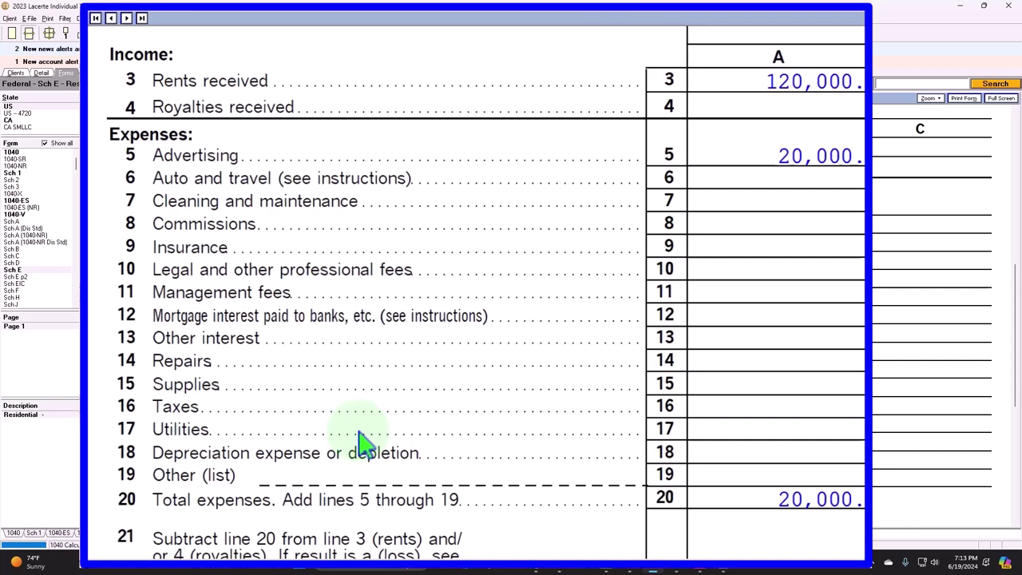
click(701, 82)
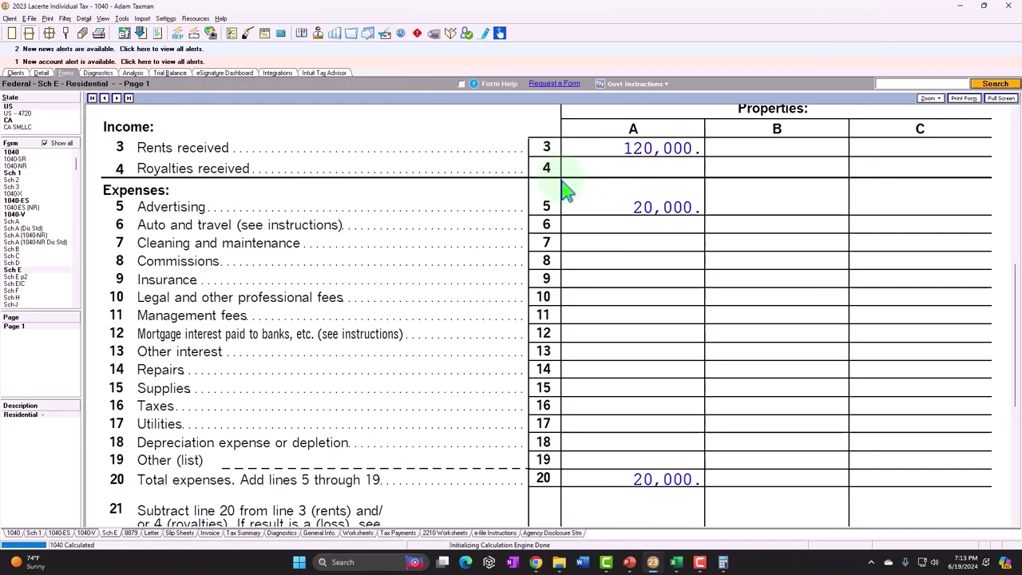
scroll(551, 264, down, 3)
scroll(730, 487, down, 1)
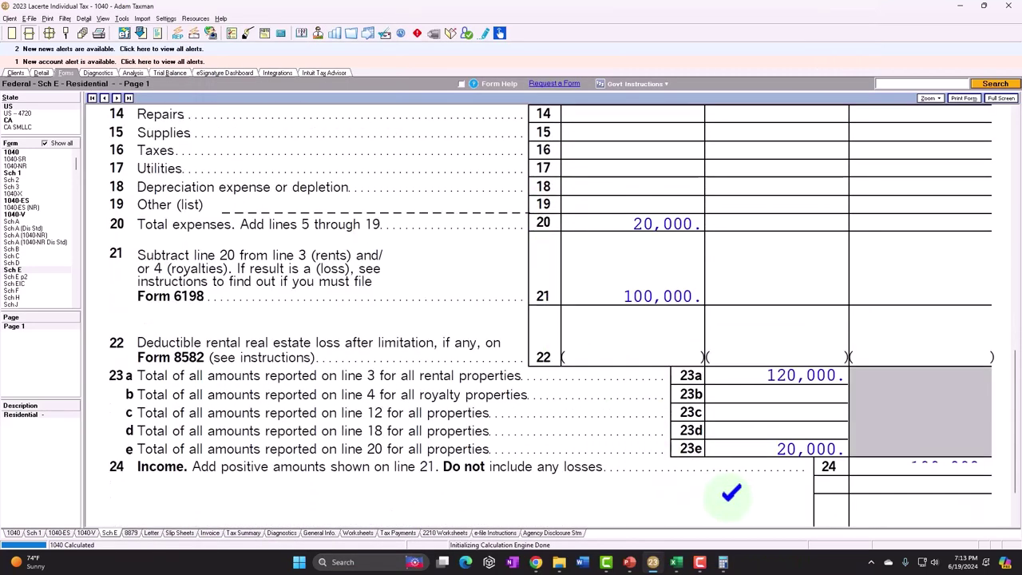
scroll(848, 479, up, 4)
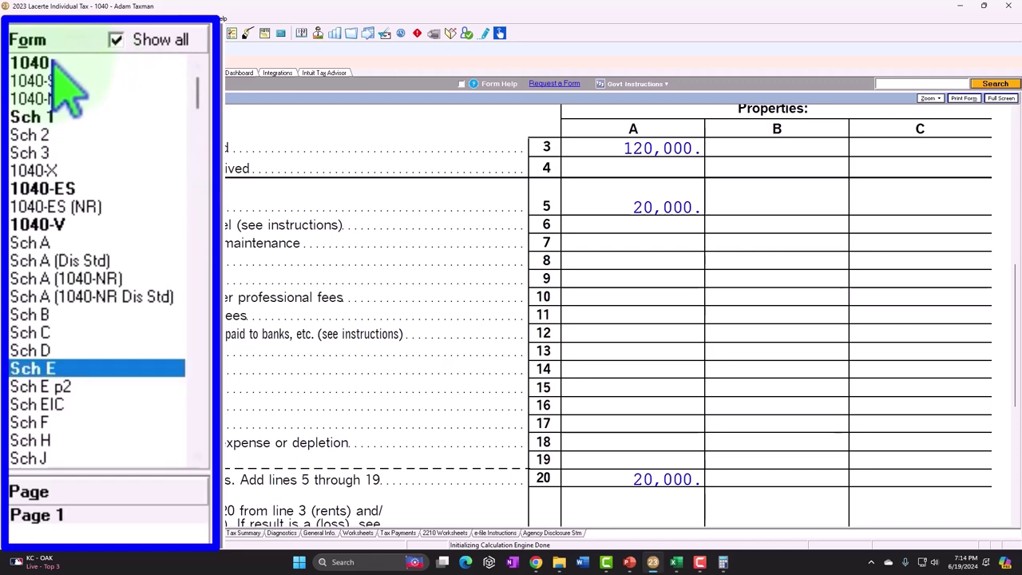
- Open Form 1040 page 1 and review its filing status, dependents and W-2 wage lines
click(20, 170)
scroll(619, 305, down, 10)
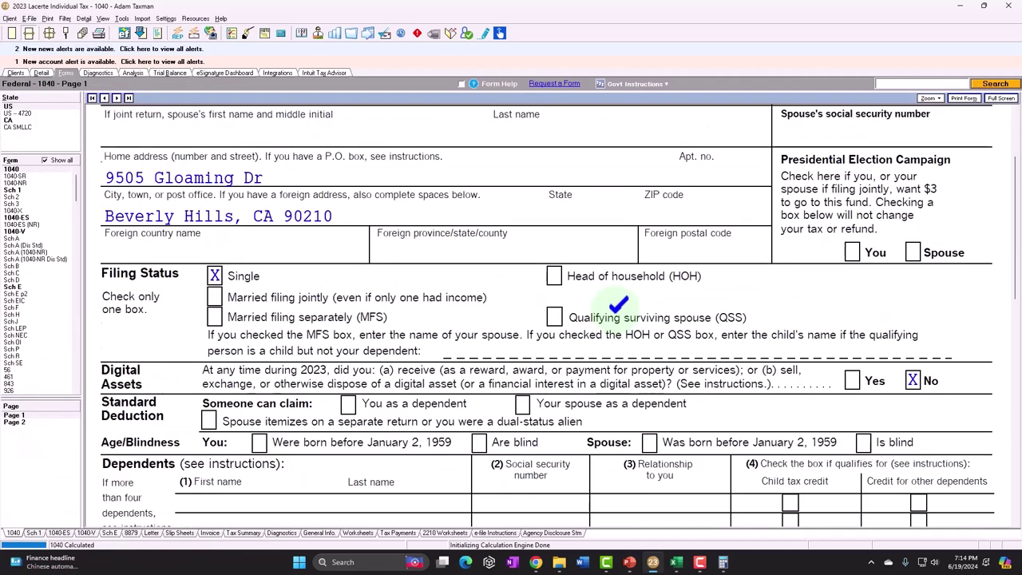
scroll(620, 326, down, 2)
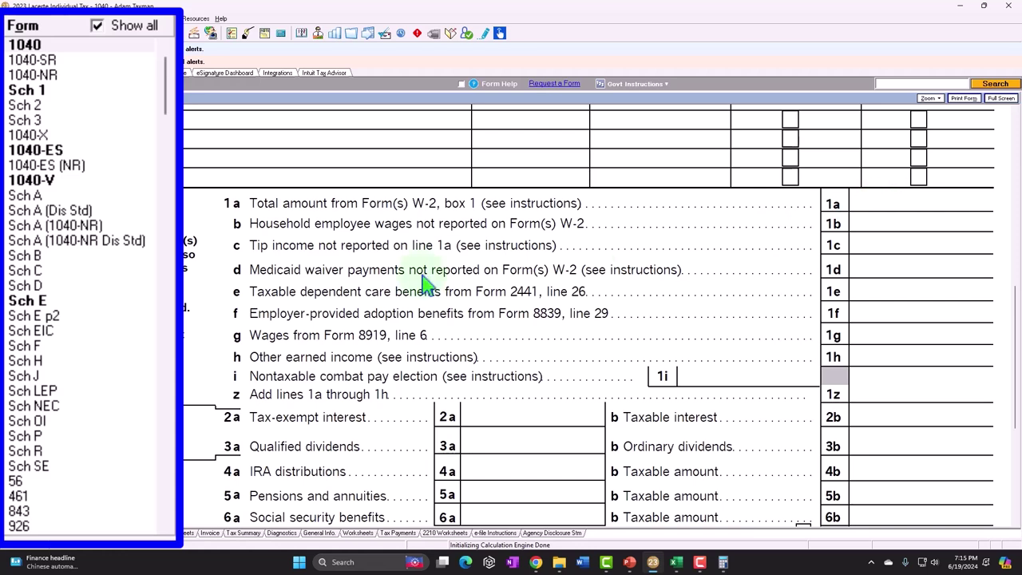
- Open Schedule A and examine its taxes paid, mortgage interest, gifts to charity and total itemized deductions sections
click(25, 195)
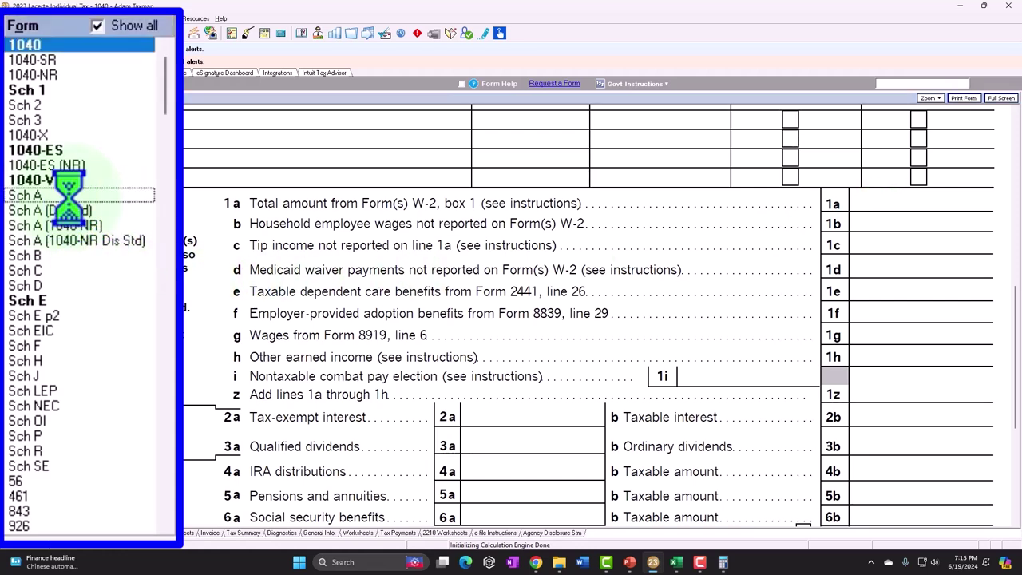
scroll(271, 275, down, 2)
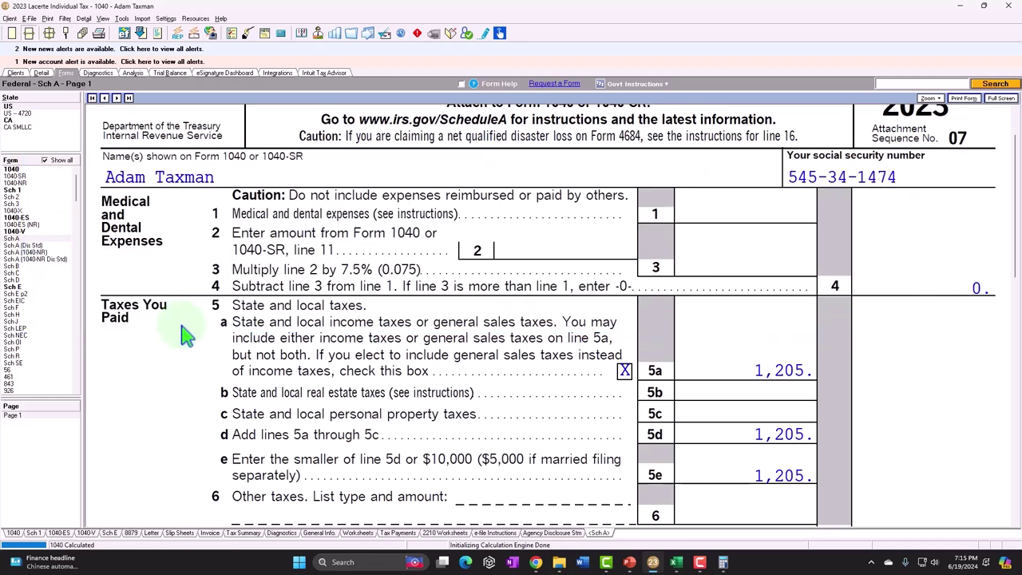
scroll(182, 333, down, 5)
scroll(182, 332, up, 2)
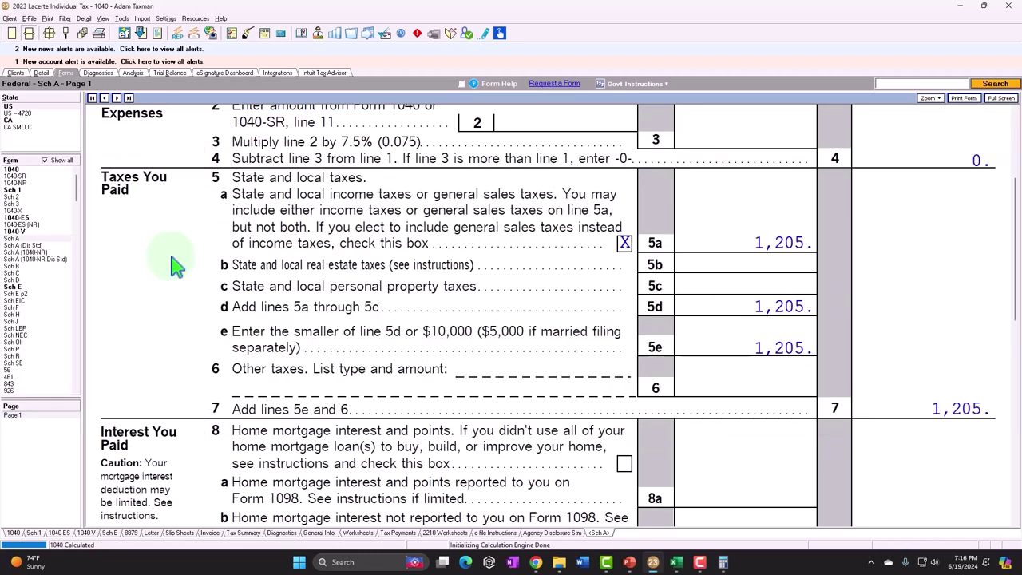
scroll(172, 265, down, 3)
scroll(183, 263, up, 3)
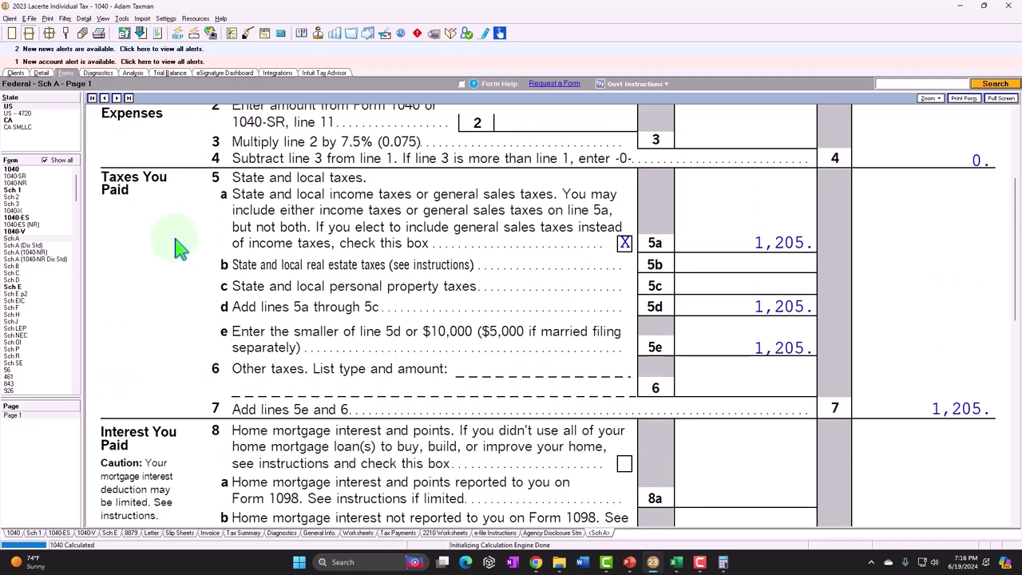
scroll(177, 244, down, 9)
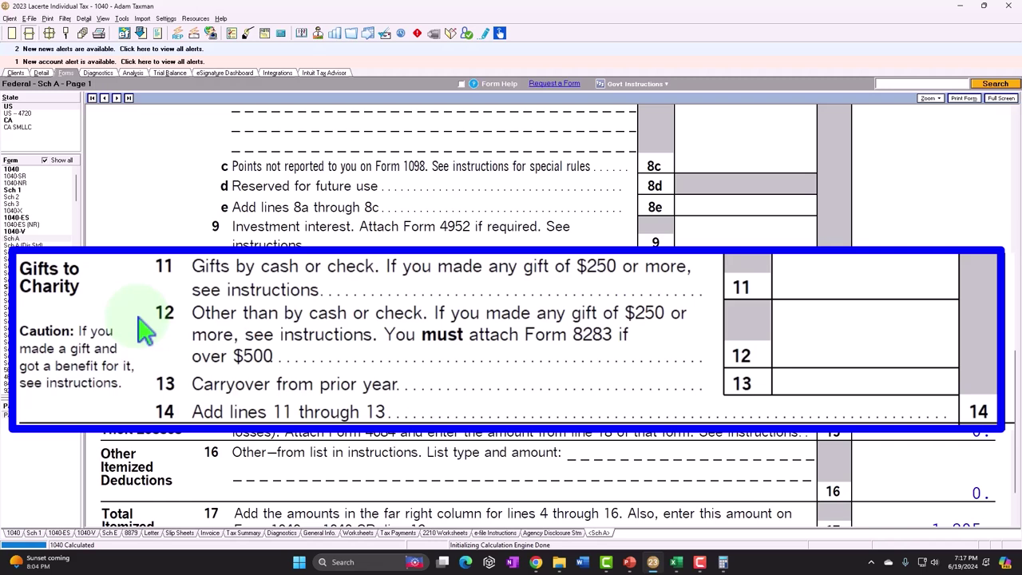
scroll(194, 330, down, 2)
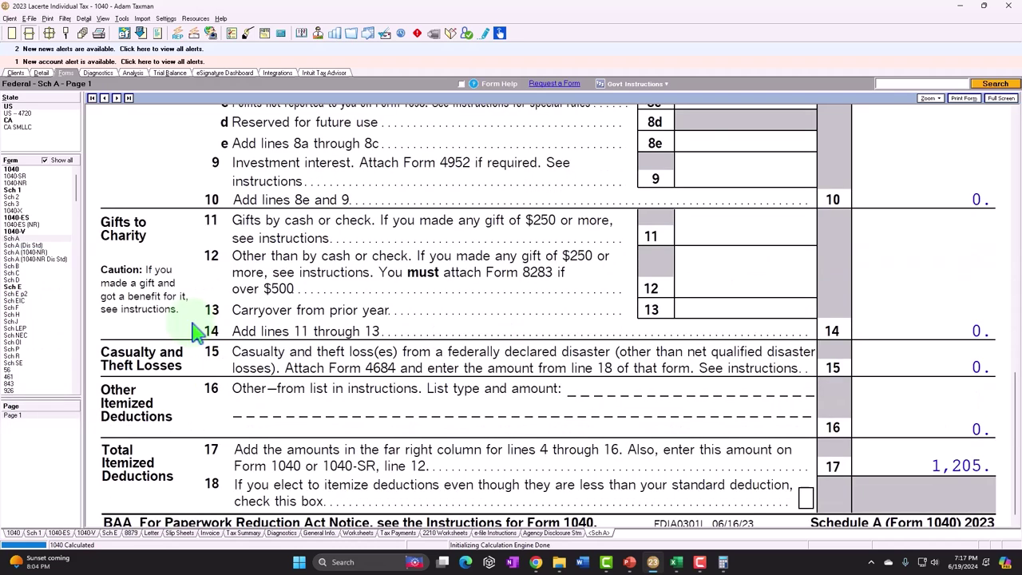
scroll(194, 330, down, 1)
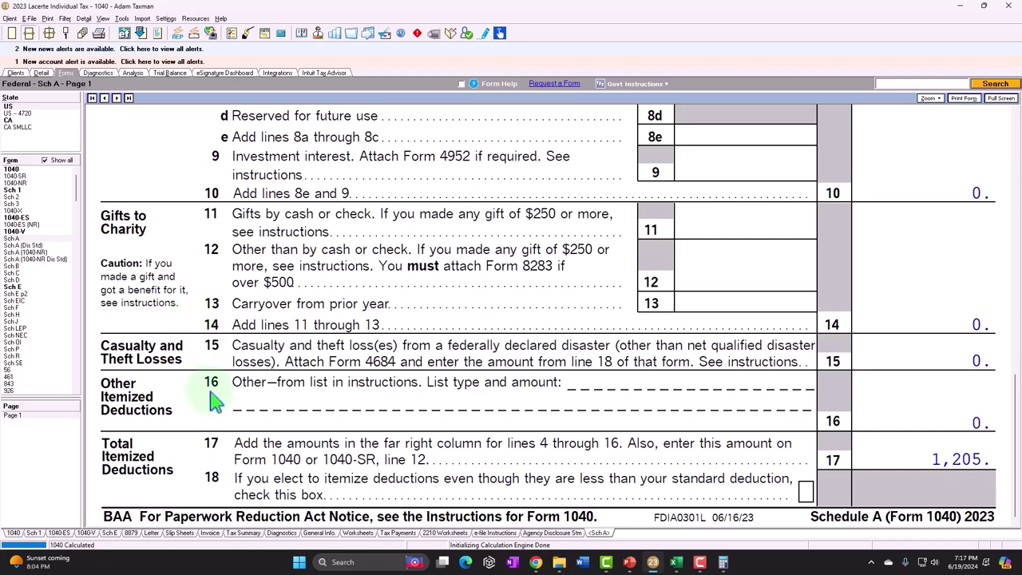
scroll(211, 393, up, 5)
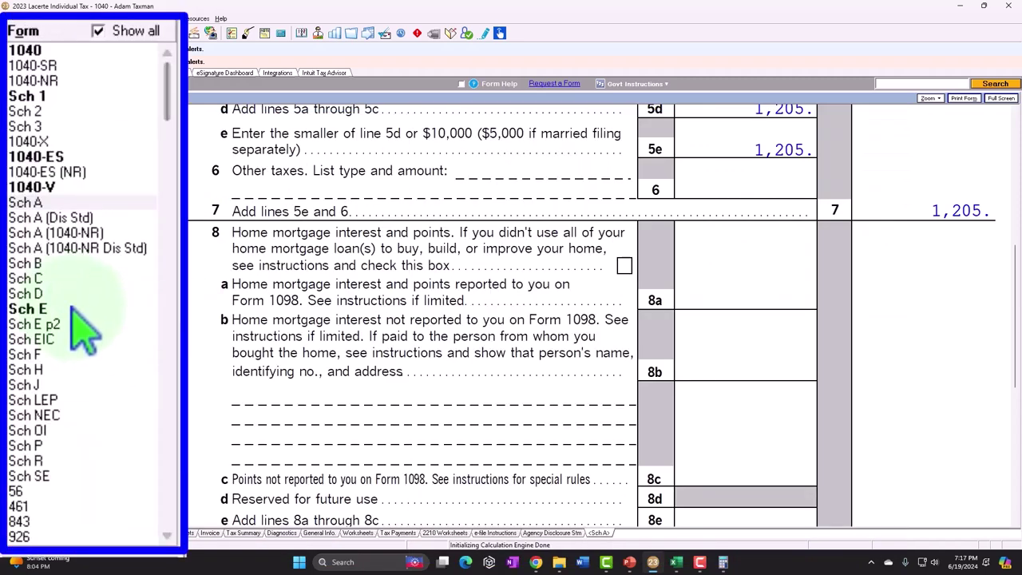
- Open Schedule E and review its sections from the property details through the rental income and expense lines
click(70, 308)
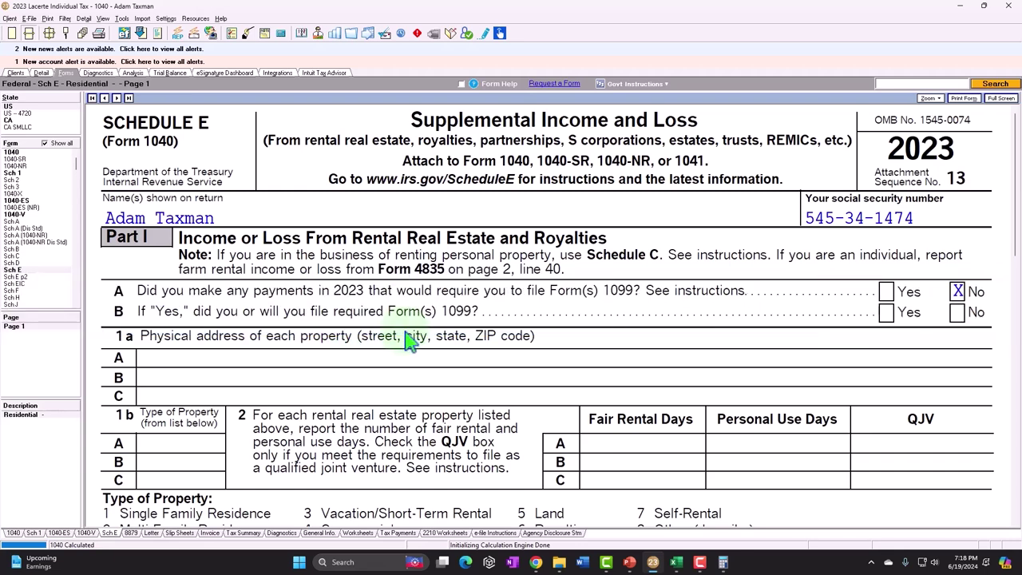
scroll(407, 338, down, 8)
scroll(409, 337, down, 5)
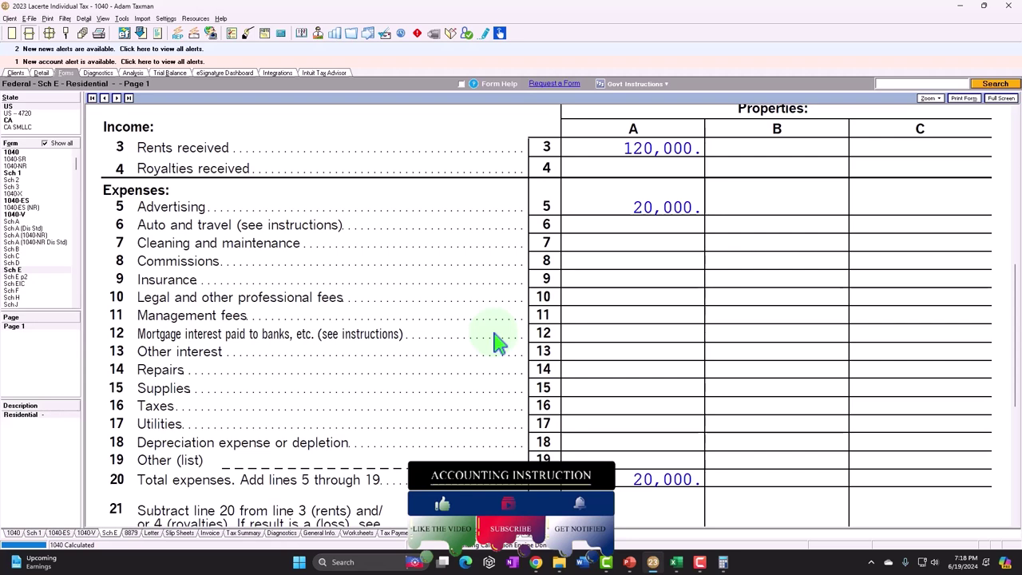
scroll(495, 342, up, 3)
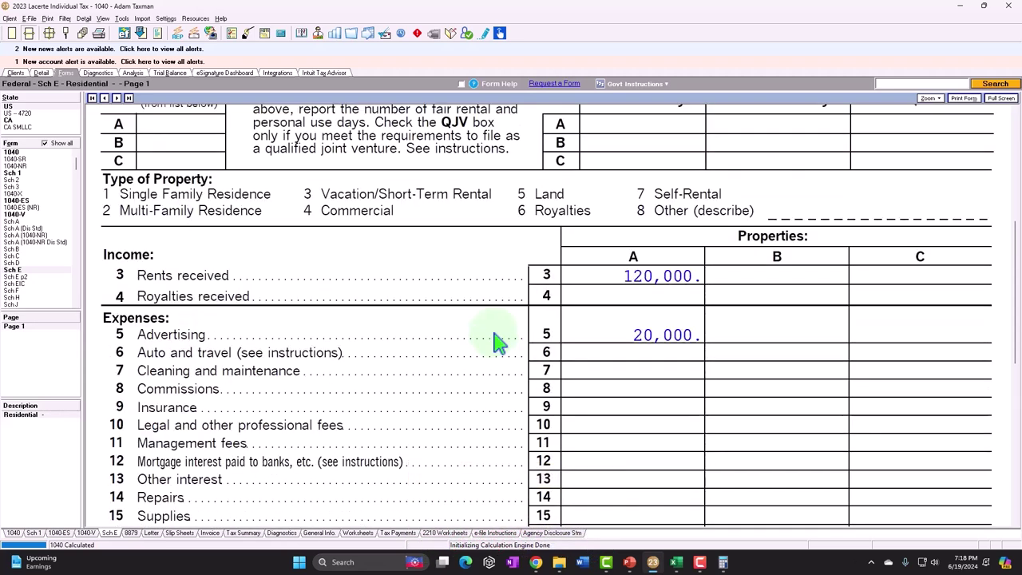
scroll(495, 342, up, 7)
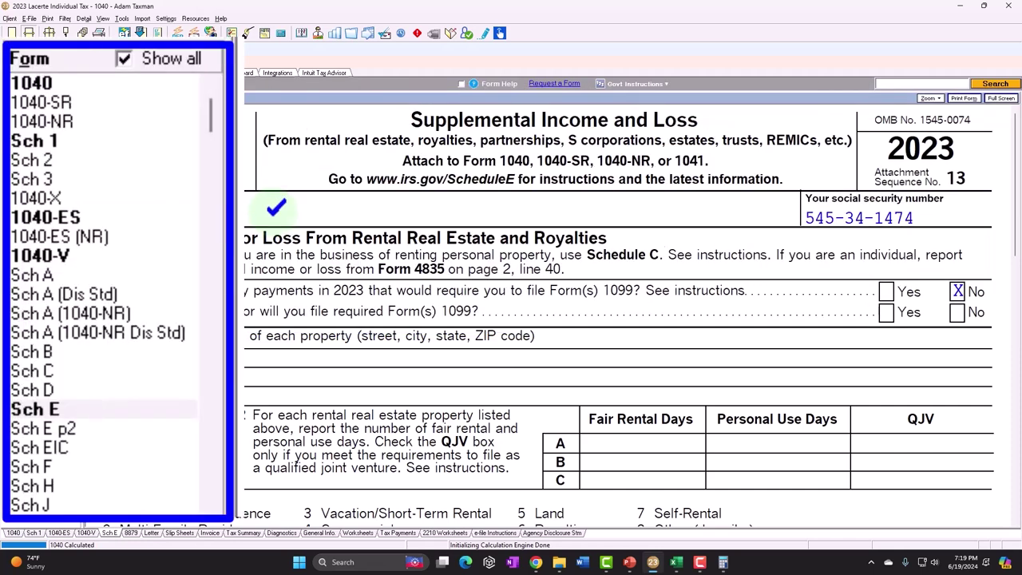
- Open Schedule C and examine its Part I income and Part II business expense lines
click(29, 273)
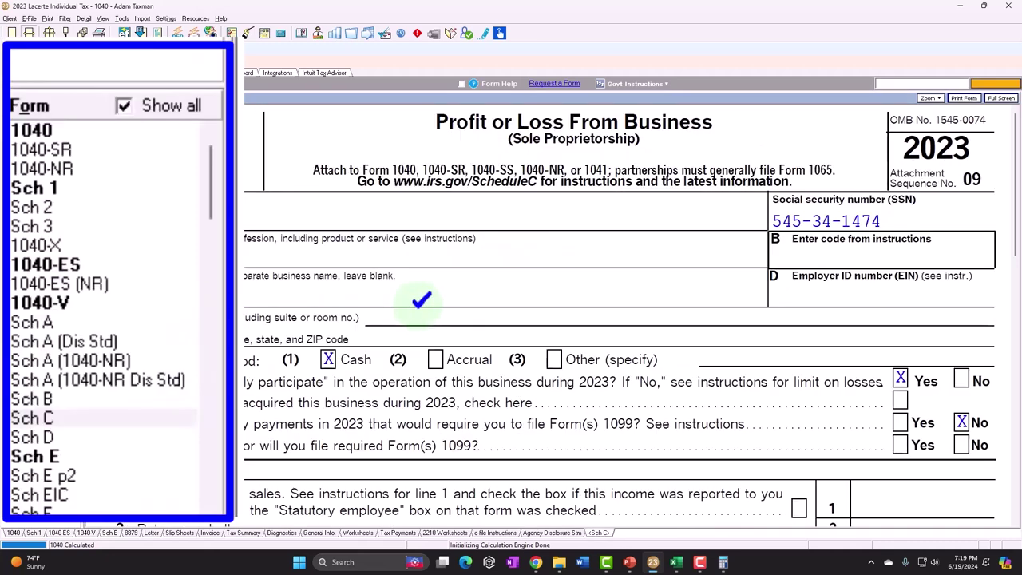
scroll(422, 303, down, 5)
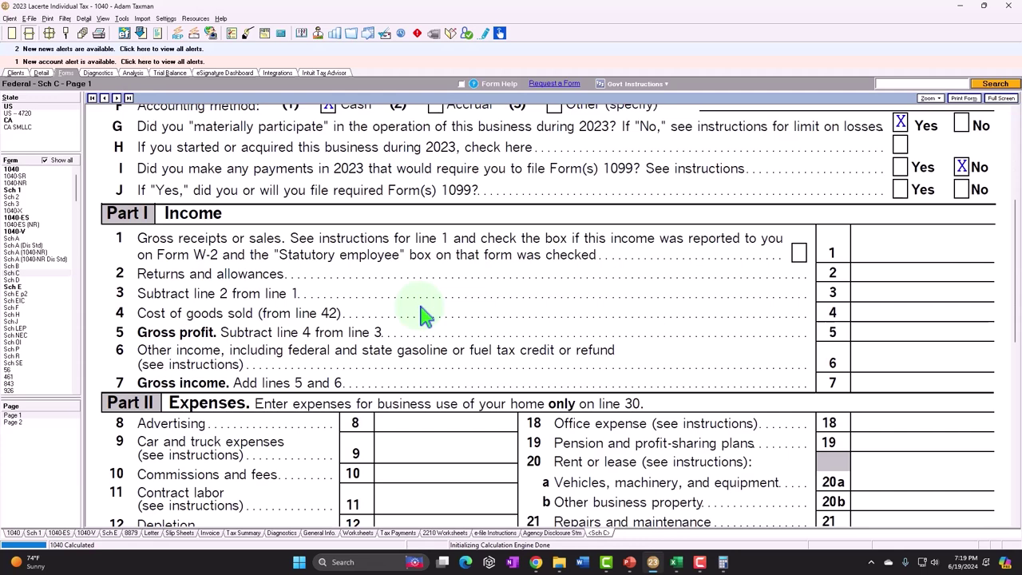
scroll(422, 313, down, 1)
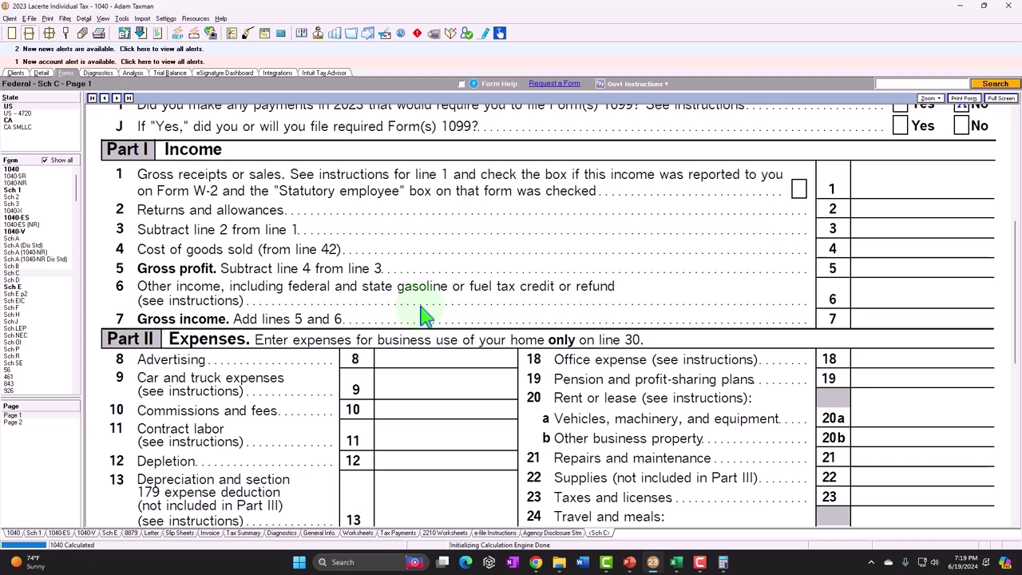
scroll(424, 315, down, 2)
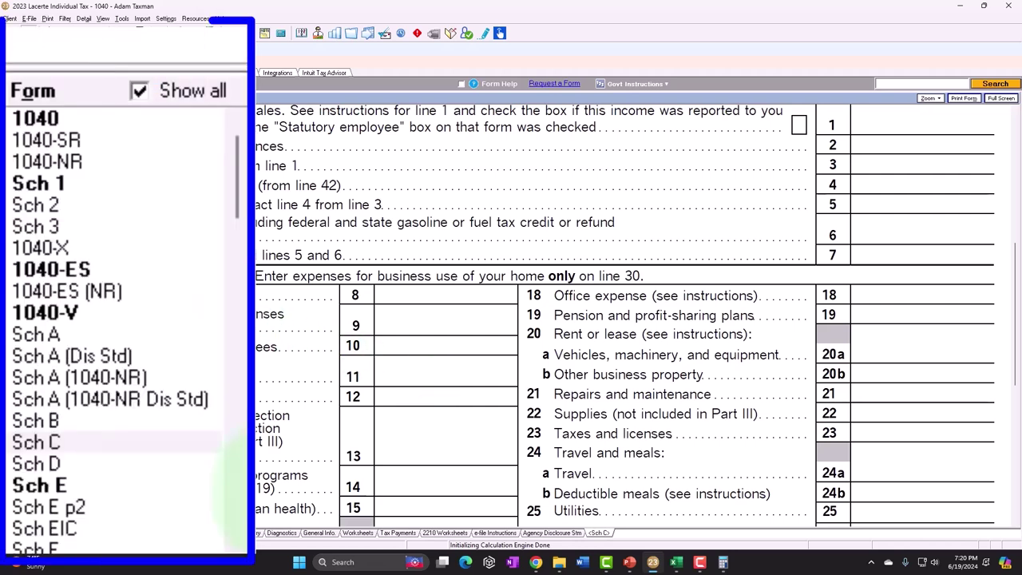
- Return to Schedule E and examine its Part I note, Form 1099 questions and rental expense categories
click(54, 286)
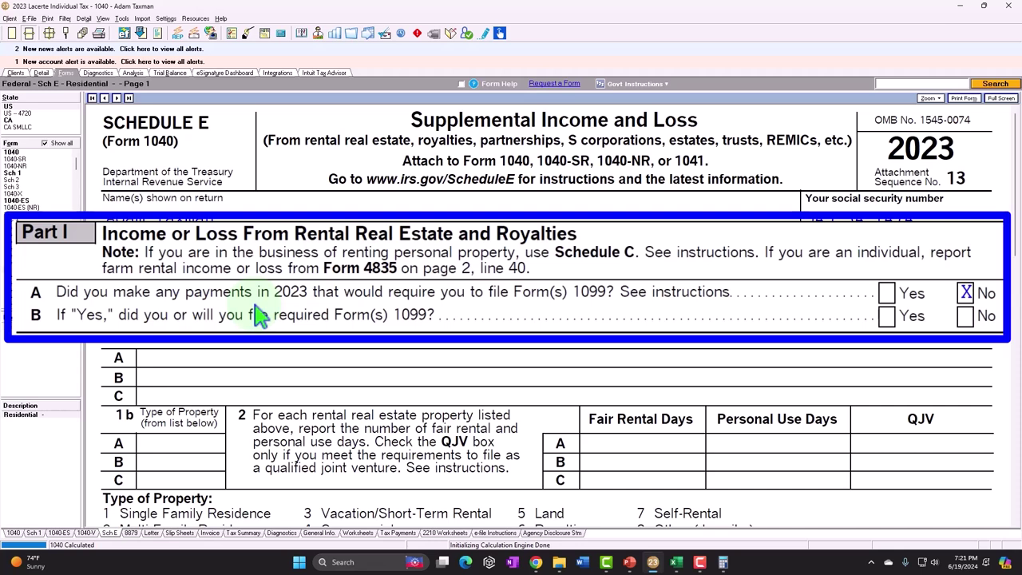
scroll(459, 327, down, 6)
scroll(460, 328, down, 4)
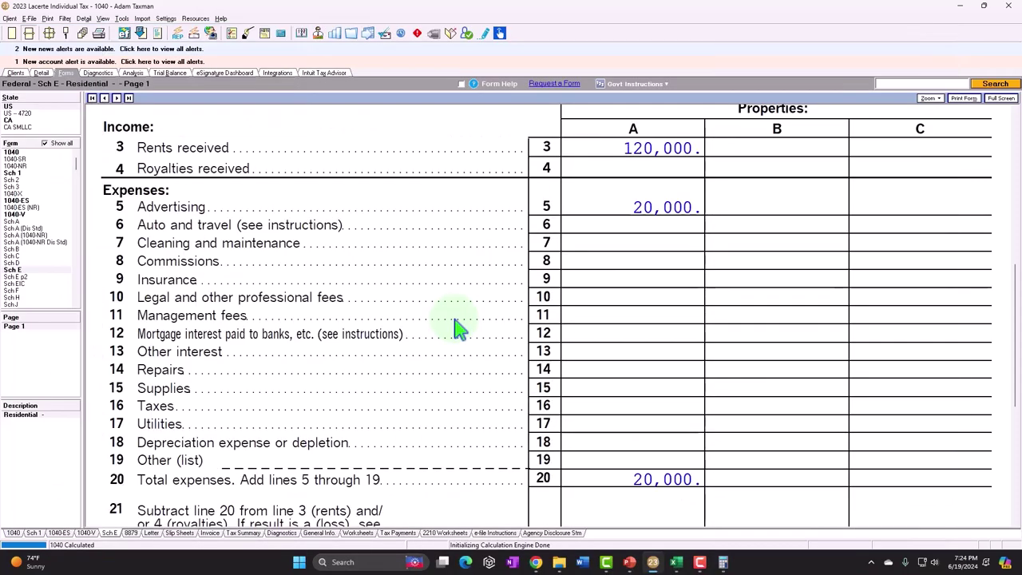
- Compare the tax and home mortgage interest lines on Schedule A with the rental lines on Schedule E
click(17, 221)
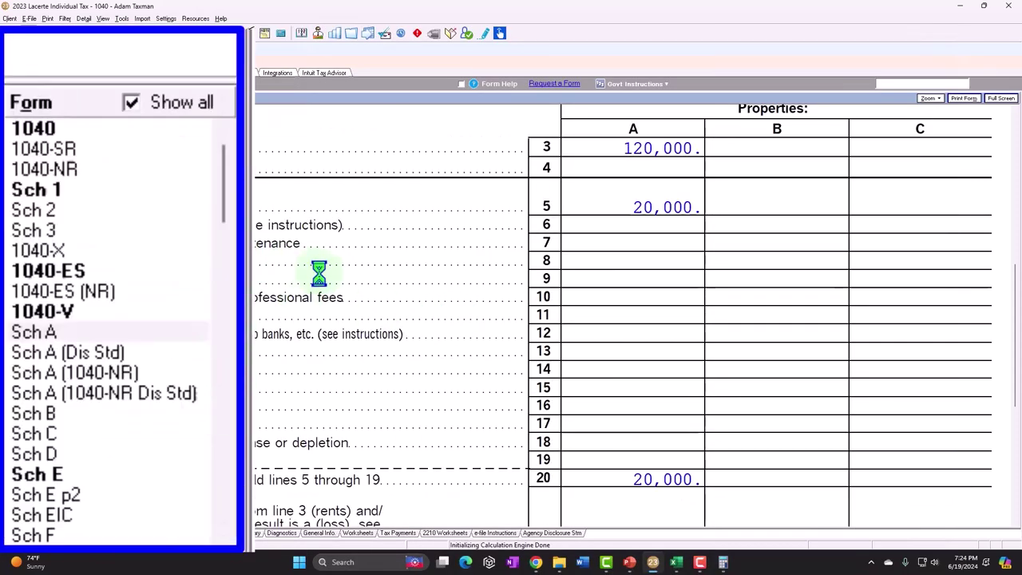
scroll(455, 329, down, 6)
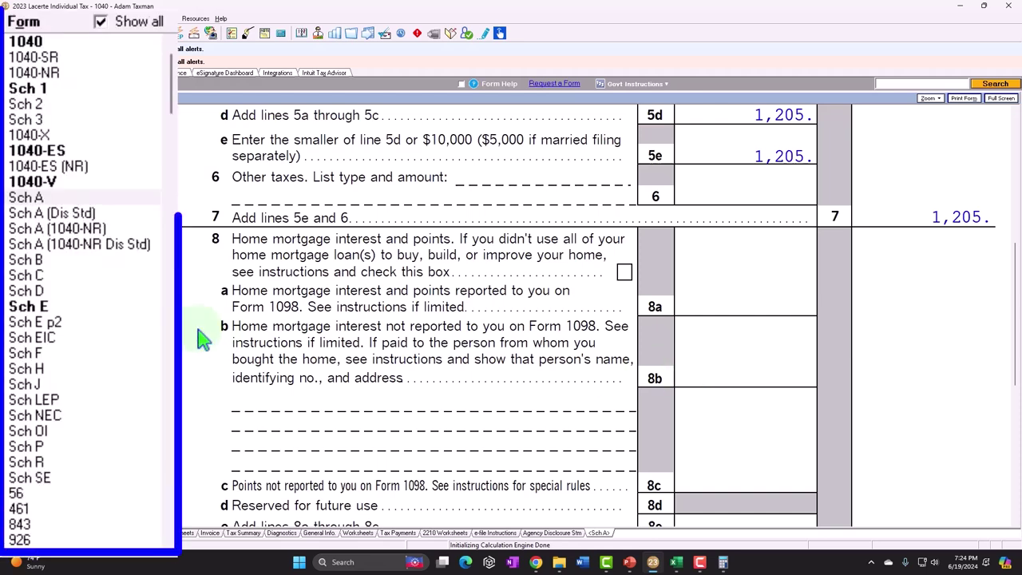
click(24, 287)
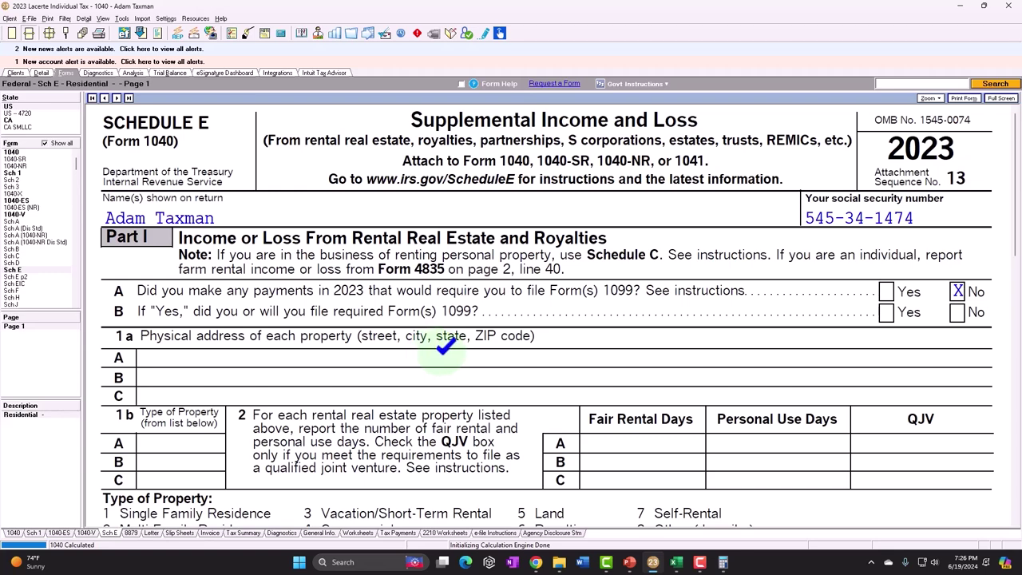
scroll(443, 355, down, 6)
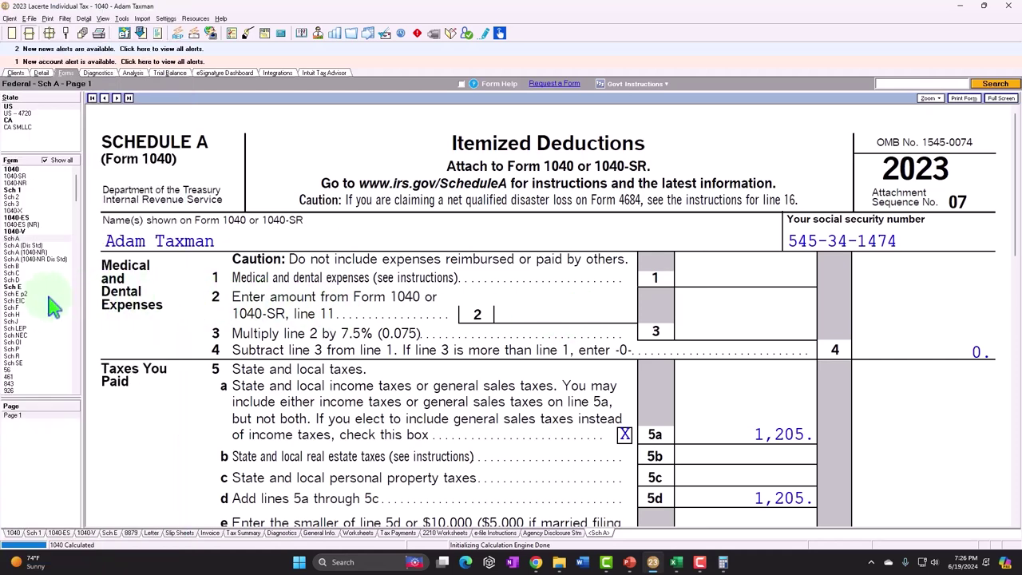
- Reopen Schedule E, place a check mark beside property A's rents received amount, and review the expense lines
click(23, 291)
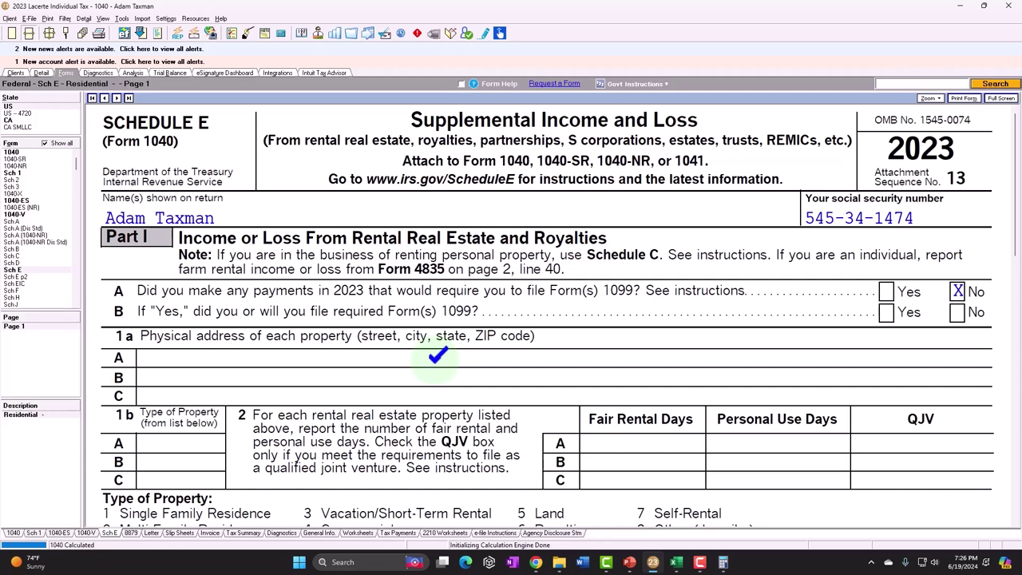
scroll(438, 357, down, 5)
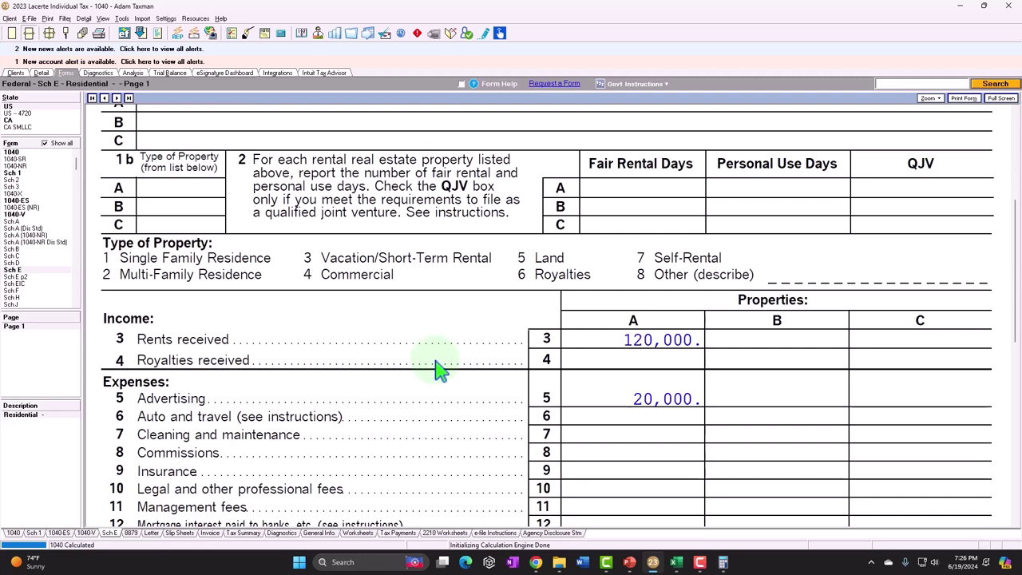
scroll(438, 368, down, 3)
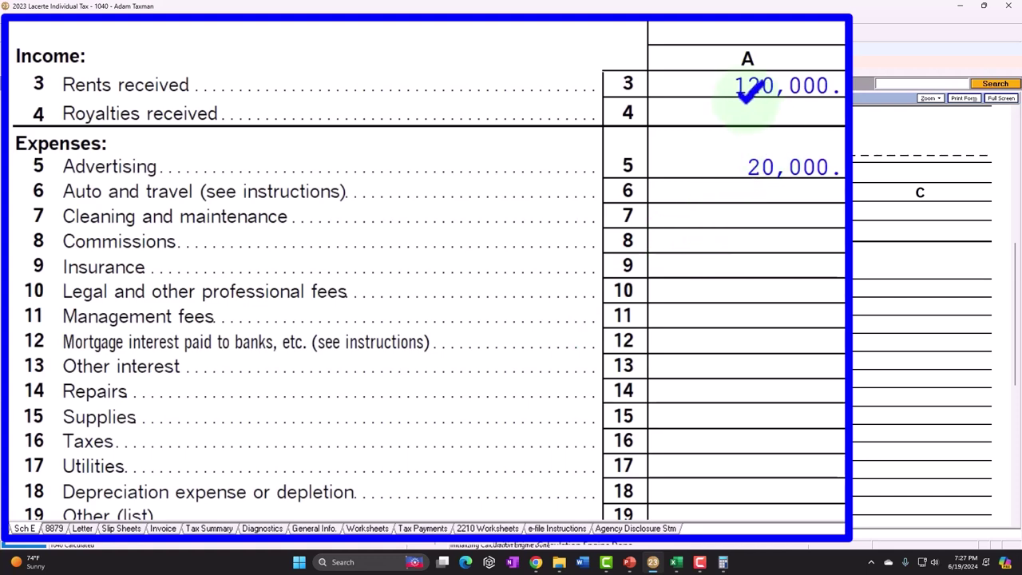
click(709, 76)
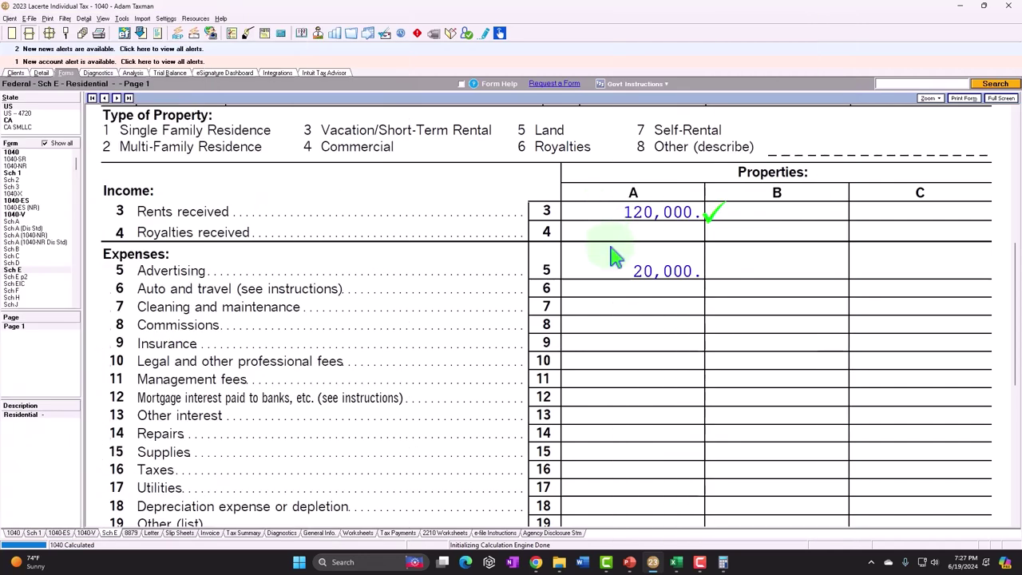
scroll(613, 239, down, 2)
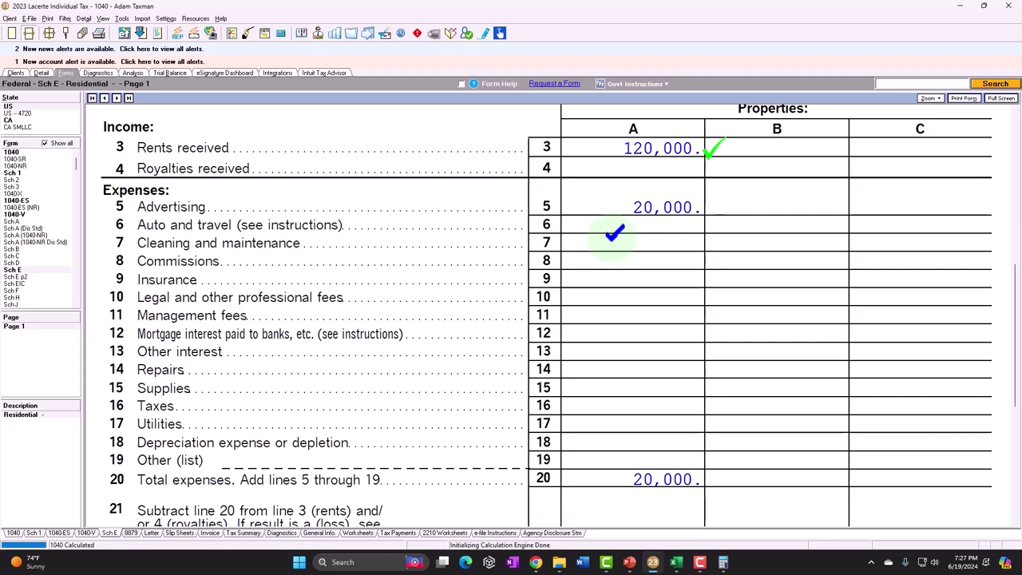